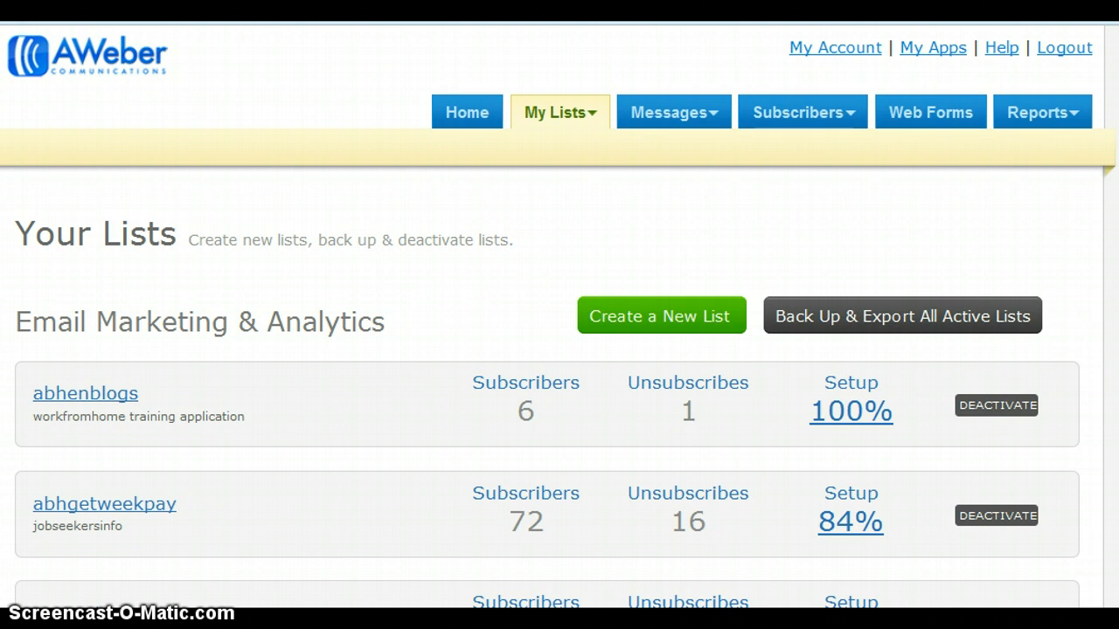
Step: Open blogging6's Confirmed Opt-In step showing the 'Response Required' confirmation message
scroll(361, 200, down, 5)
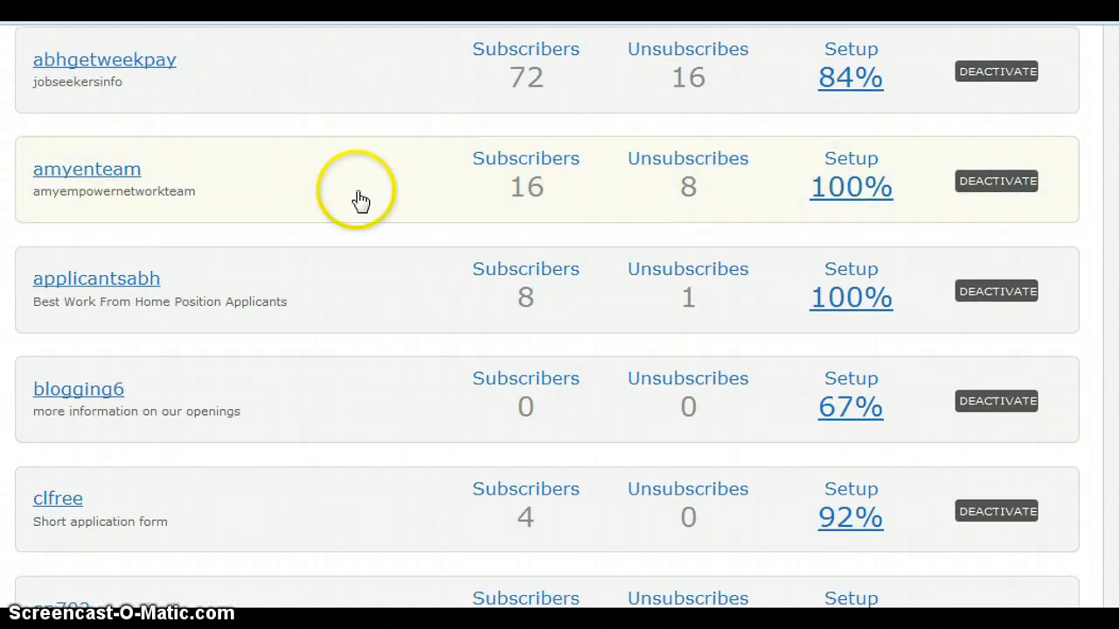
click(112, 389)
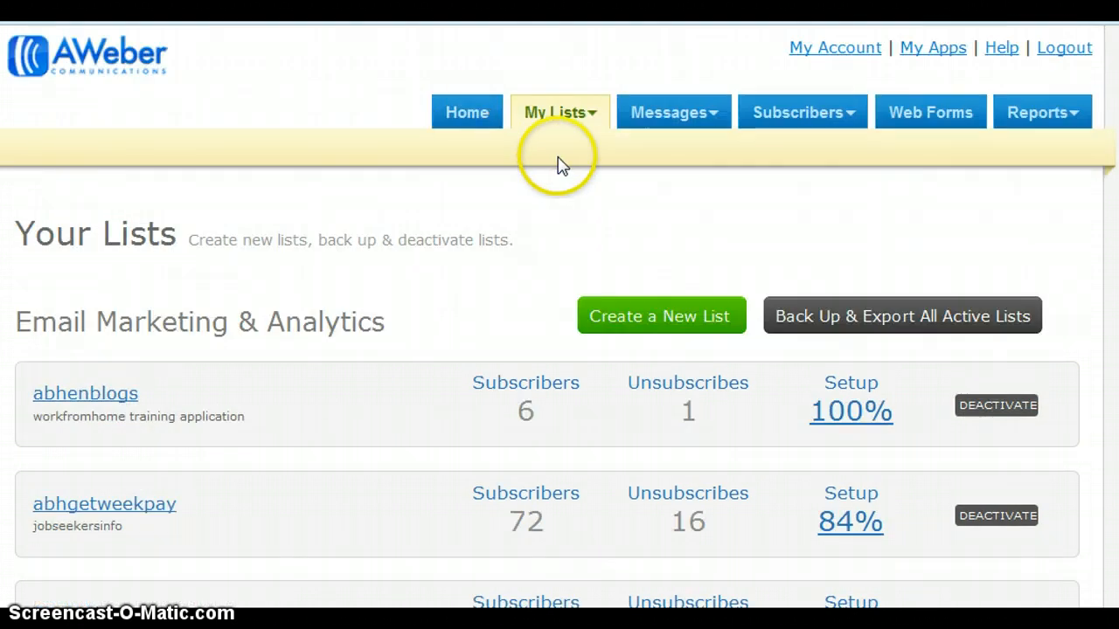
scroll(251, 427, down, 5)
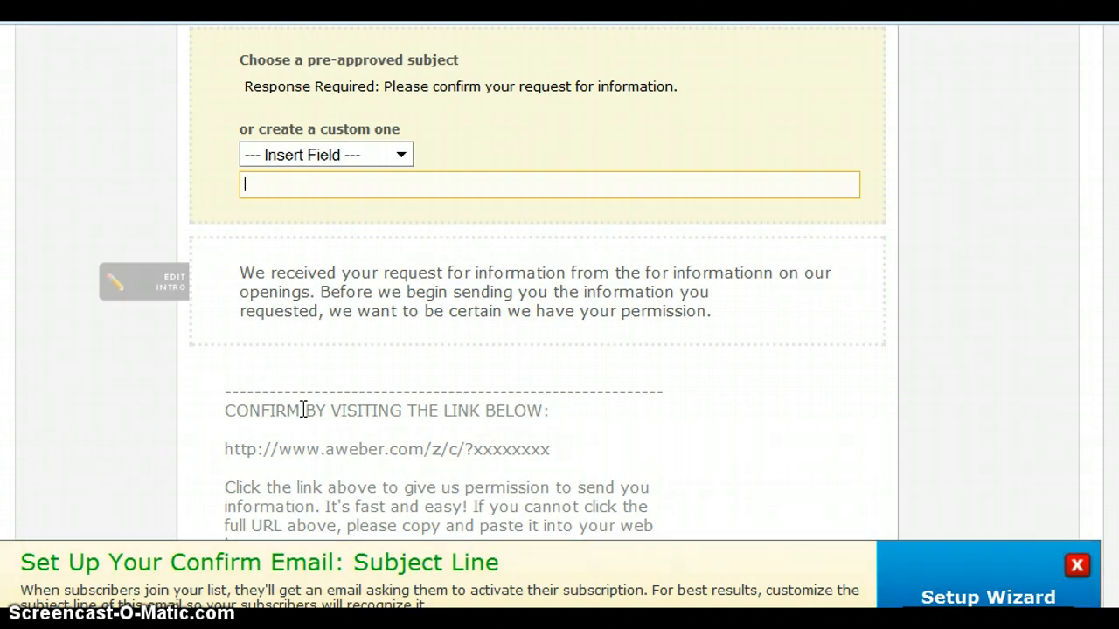
click(706, 272)
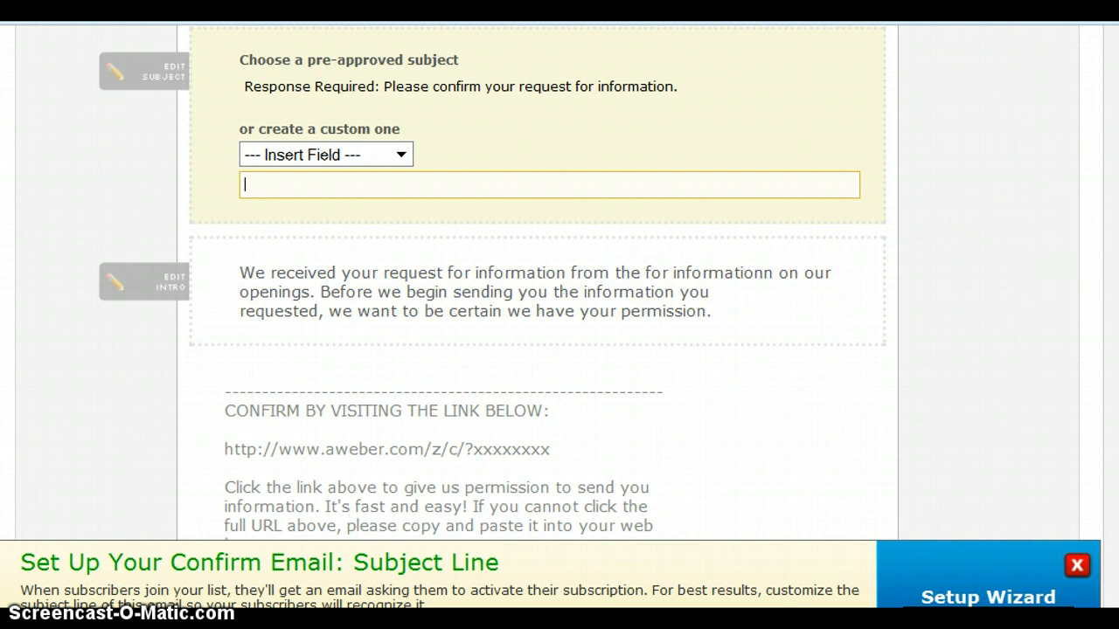
scroll(706, 273, up, 5)
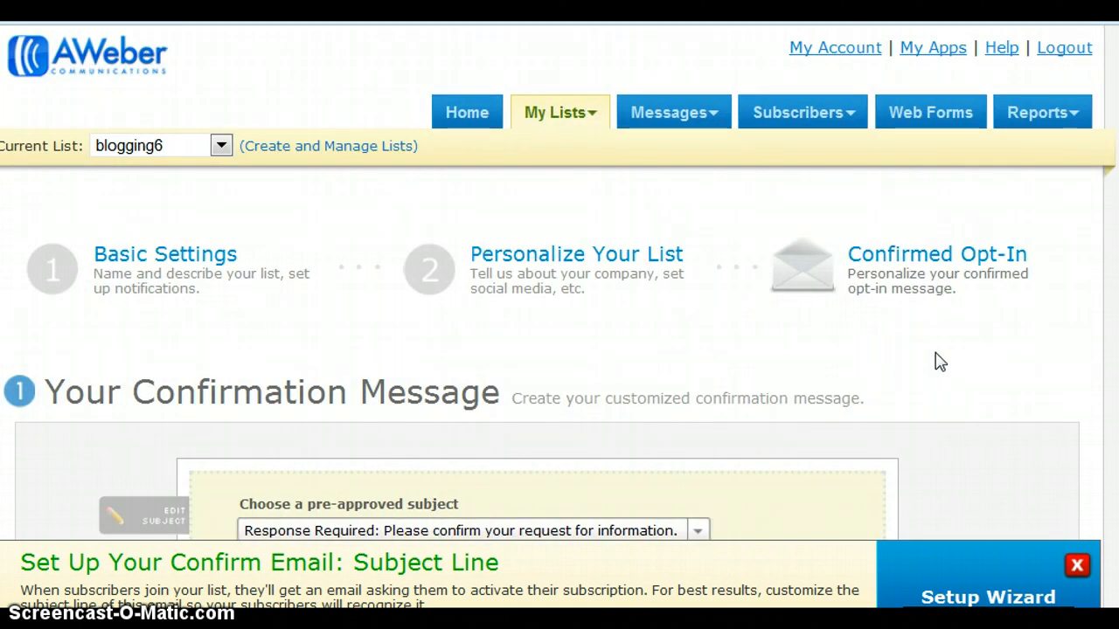
Step: Preview the 'Short applicationn form for our openings' web form in an enlarged window
click(951, 115)
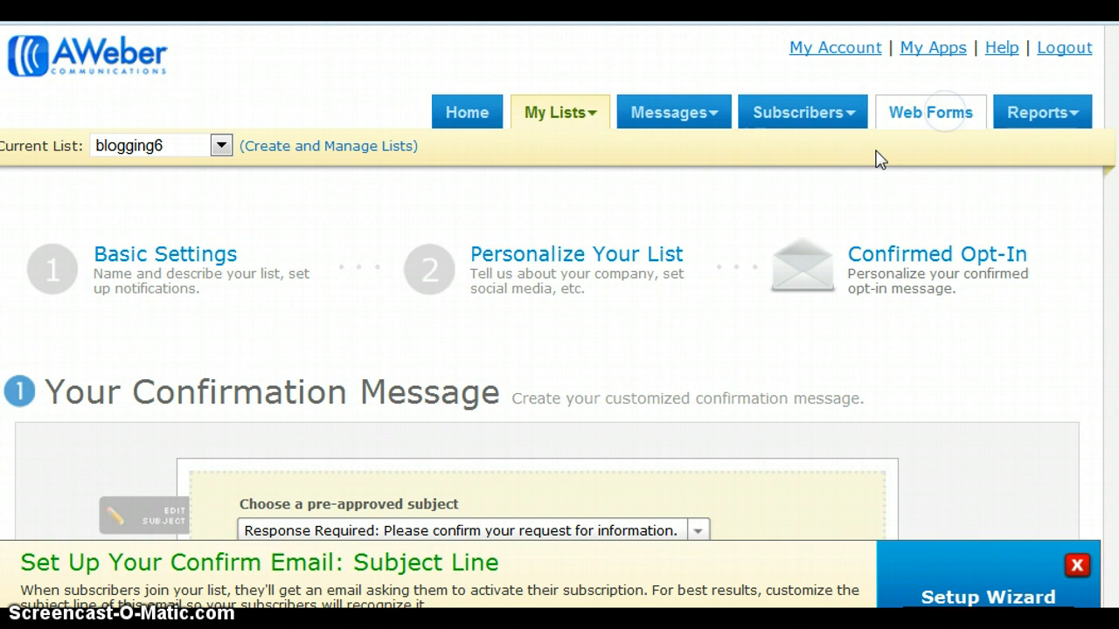
click(981, 359)
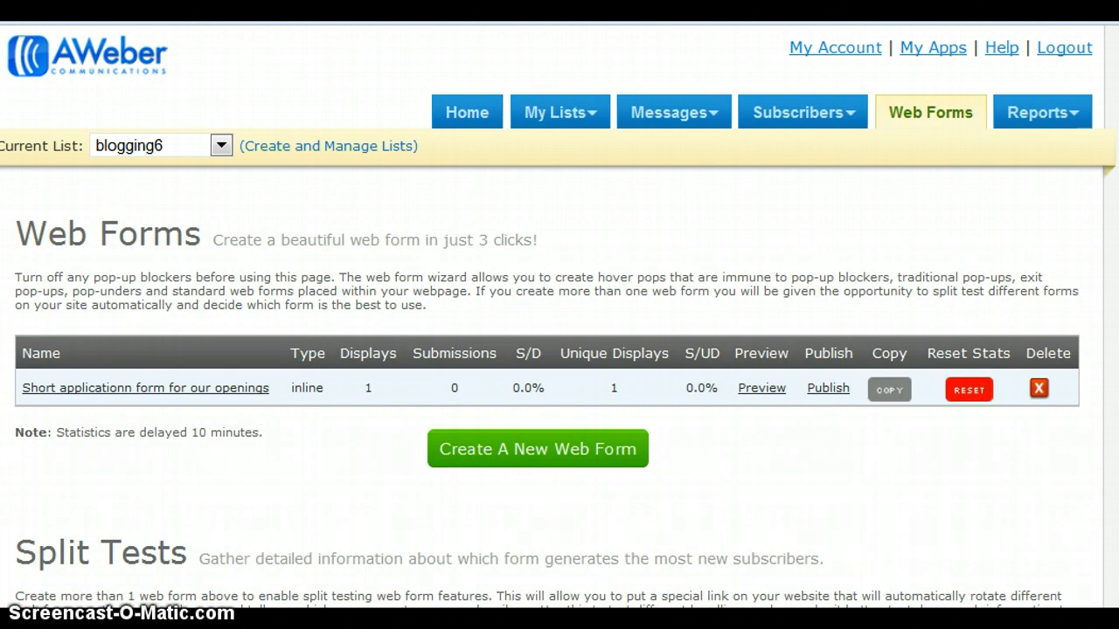
mouse_move(750, 388)
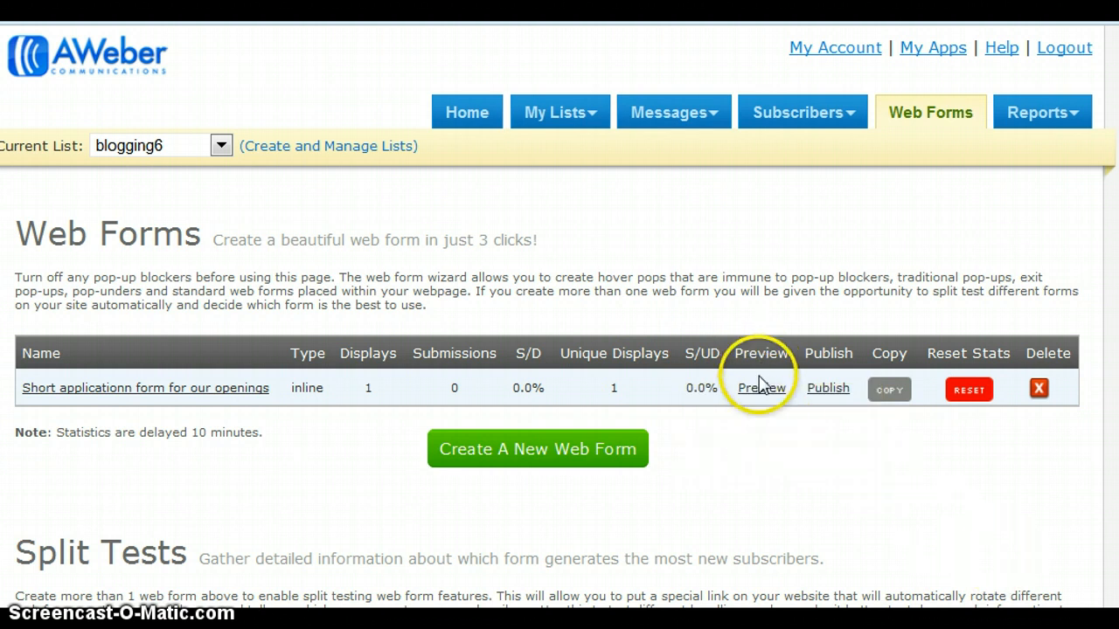
click(757, 392)
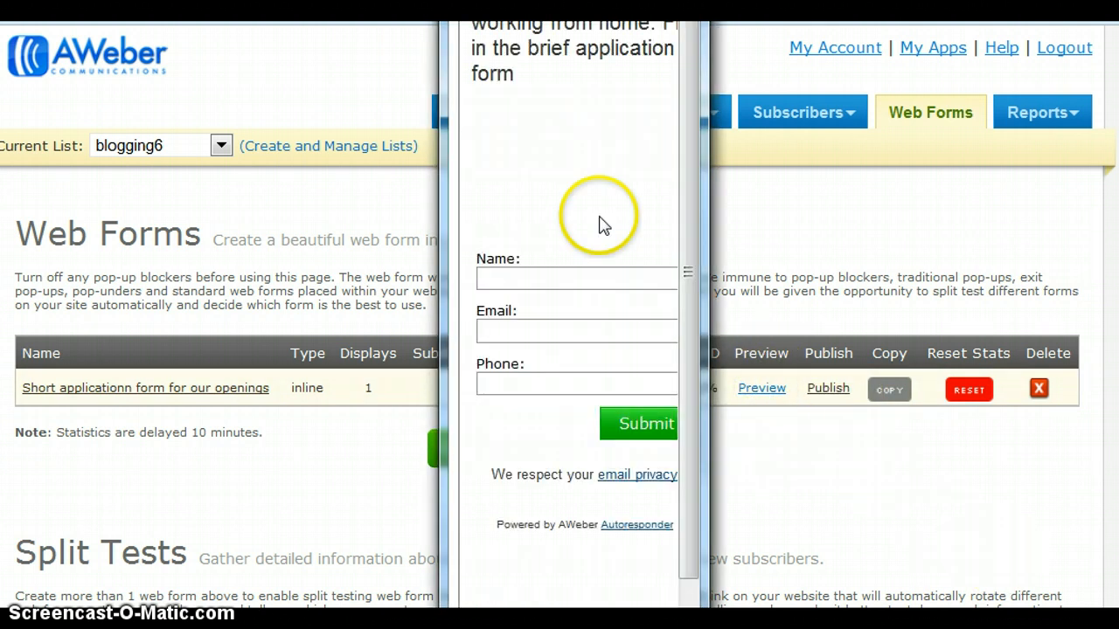
double_click(577, 11)
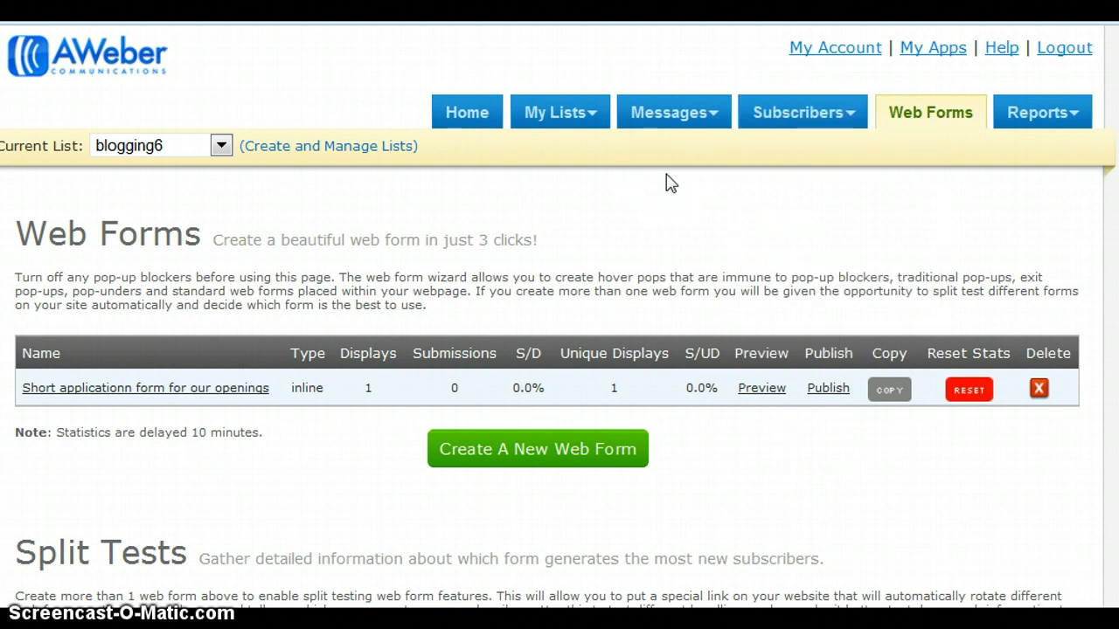
Step: Show the Follow Up, Broadcast and Blog Broadcast message choices from Messages
mouse_move(685, 120)
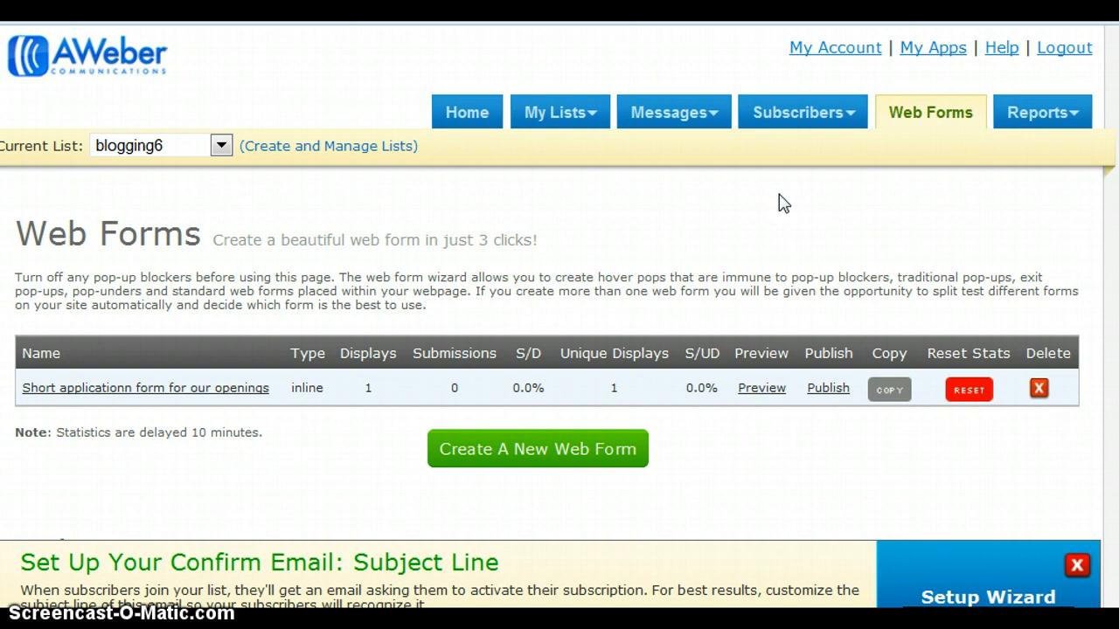
click(705, 125)
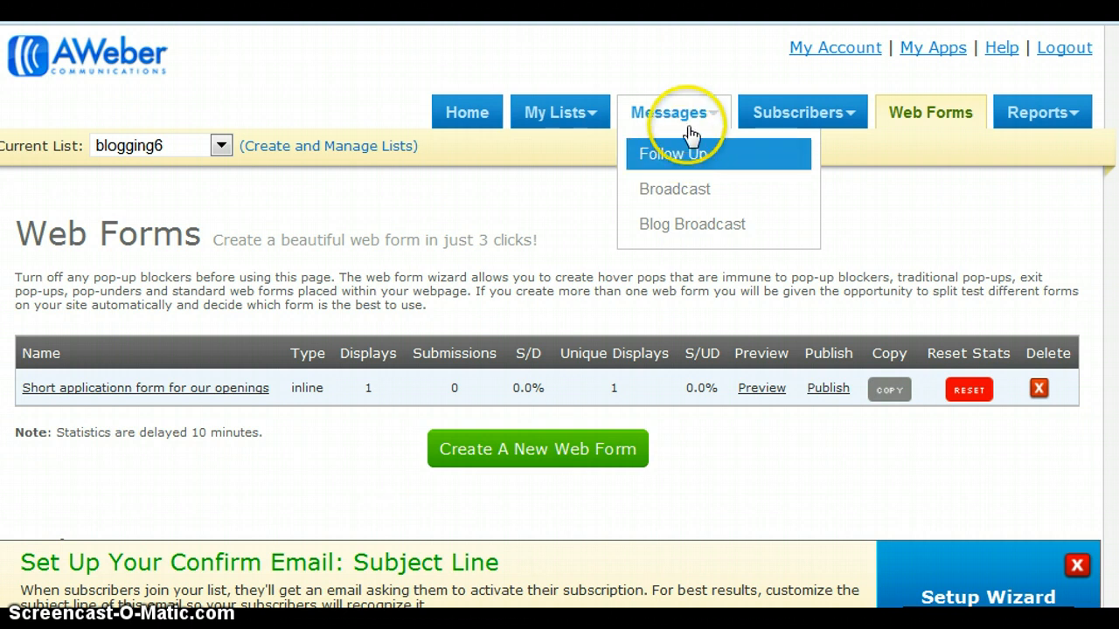
Step: Open the 'Thank you for subscribing' follow-up in the drag-and-drop editor
click(688, 106)
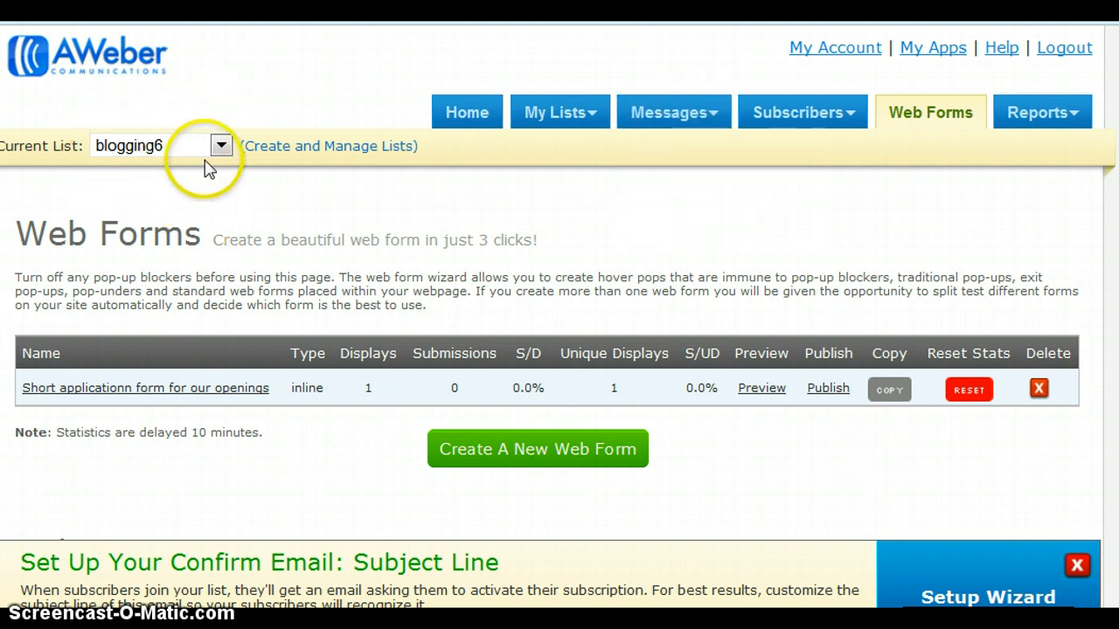
mouse_move(713, 120)
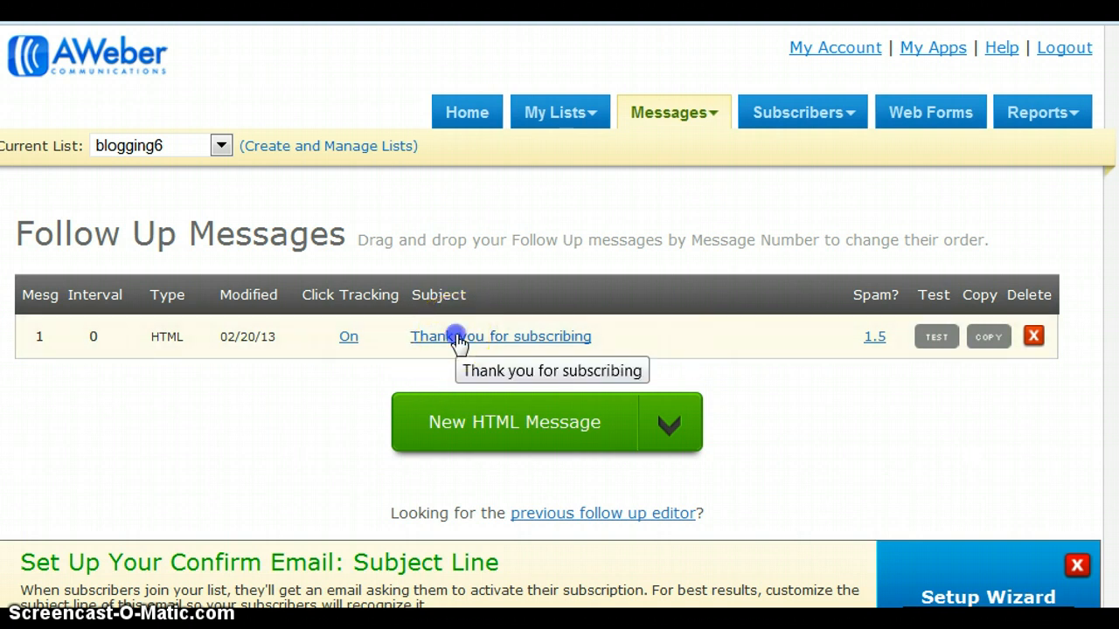
click(706, 376)
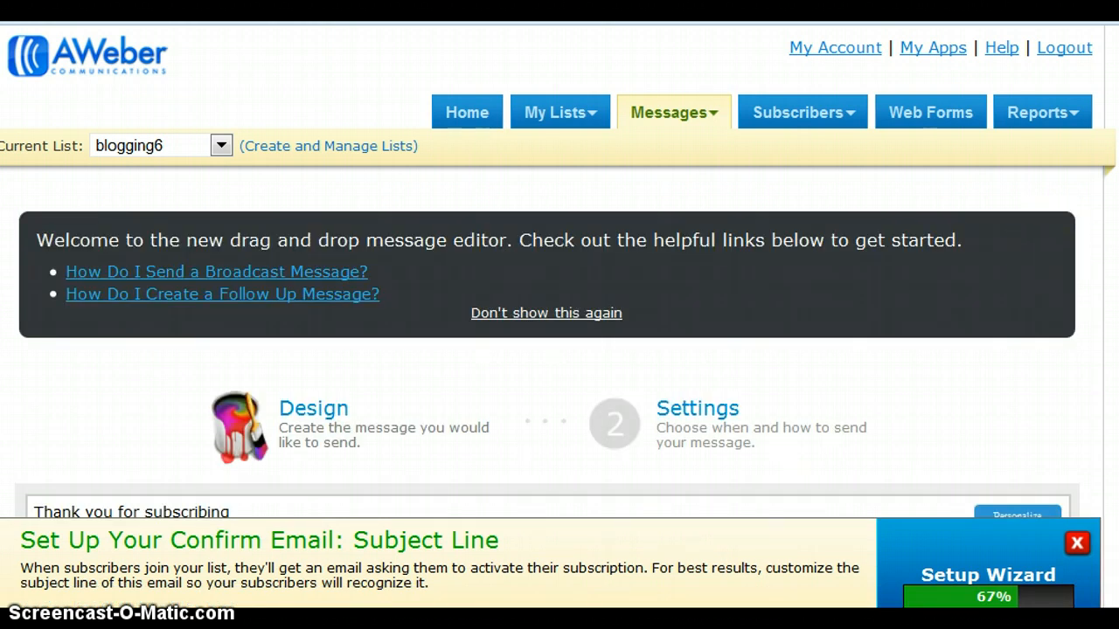
Step: Apply the Plain (Center Aligned) template to the 'Thank you for subscribing' message
scroll(1054, 252, down, 5)
scroll(547, 271, down, 4)
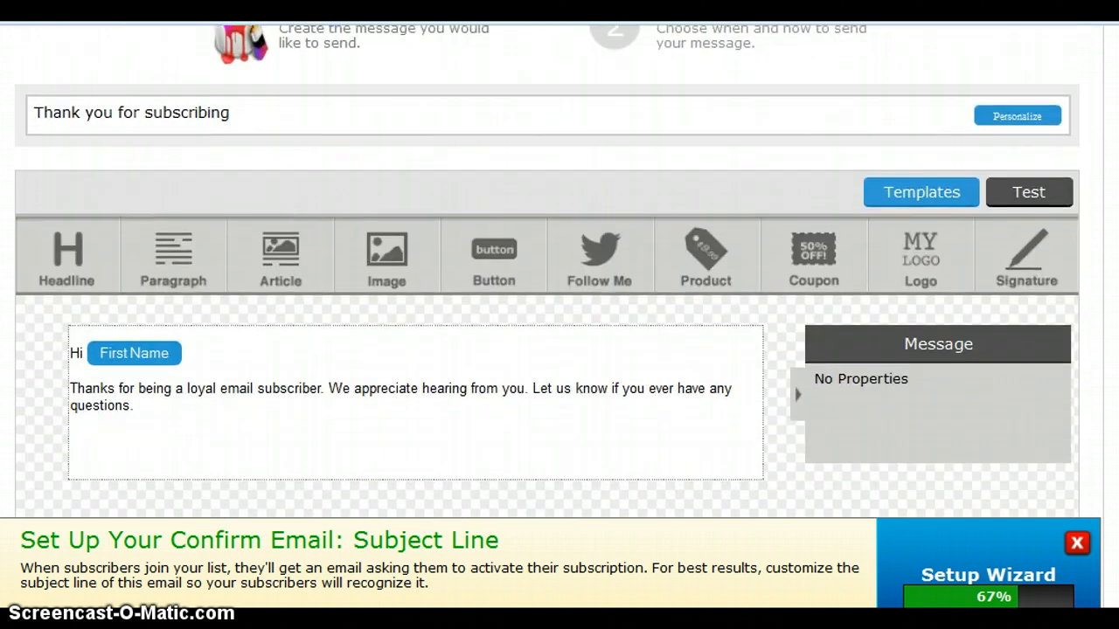
click(894, 193)
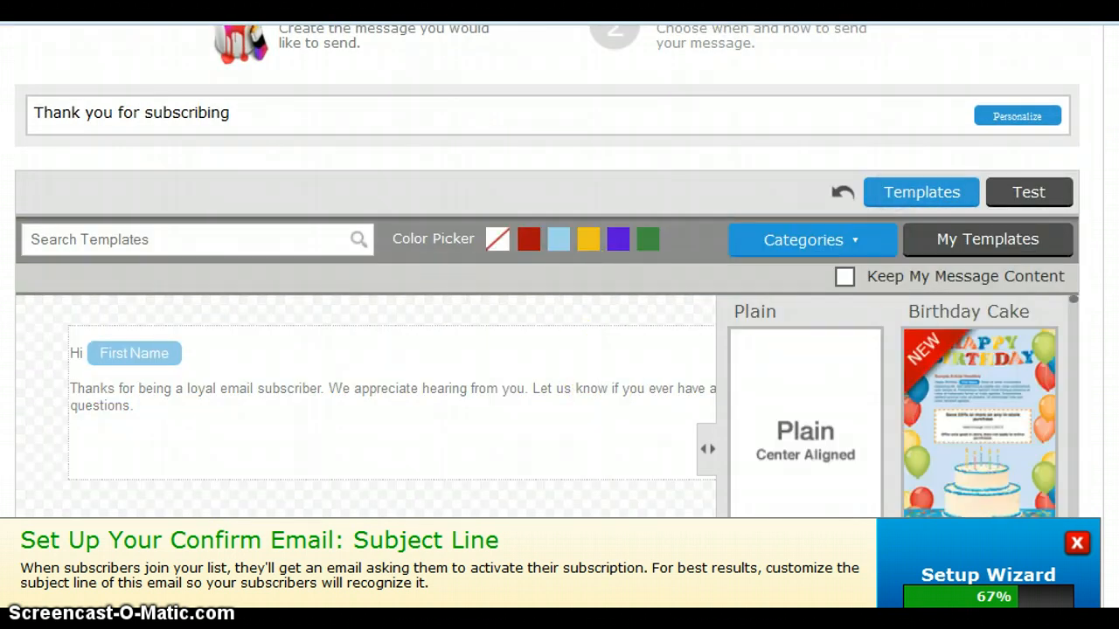
scroll(547, 314, down, 1)
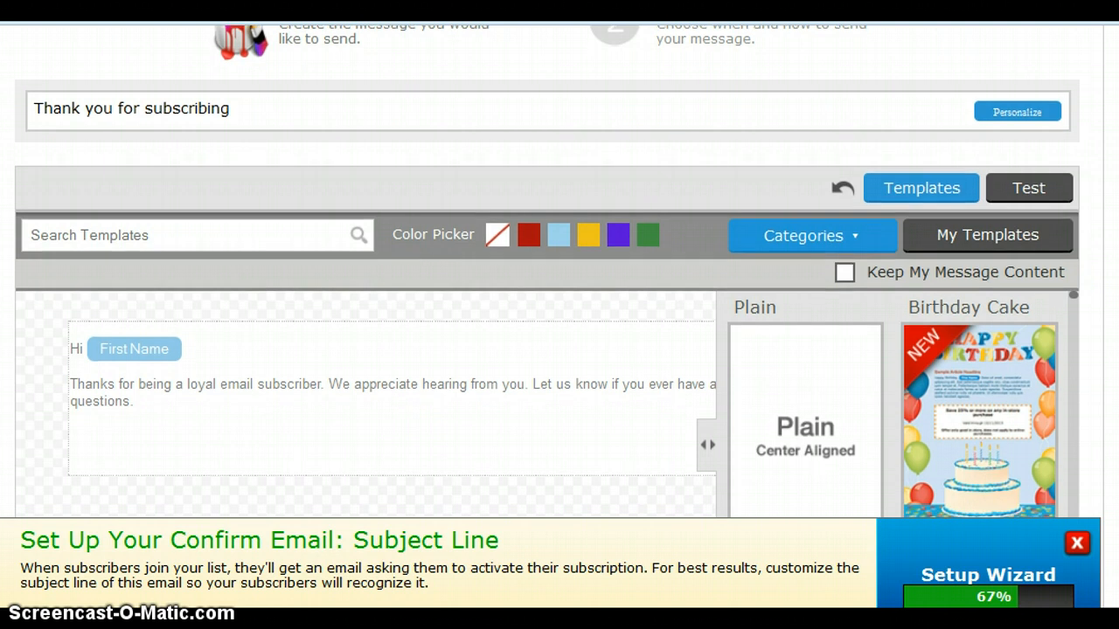
scroll(547, 315, down, 3)
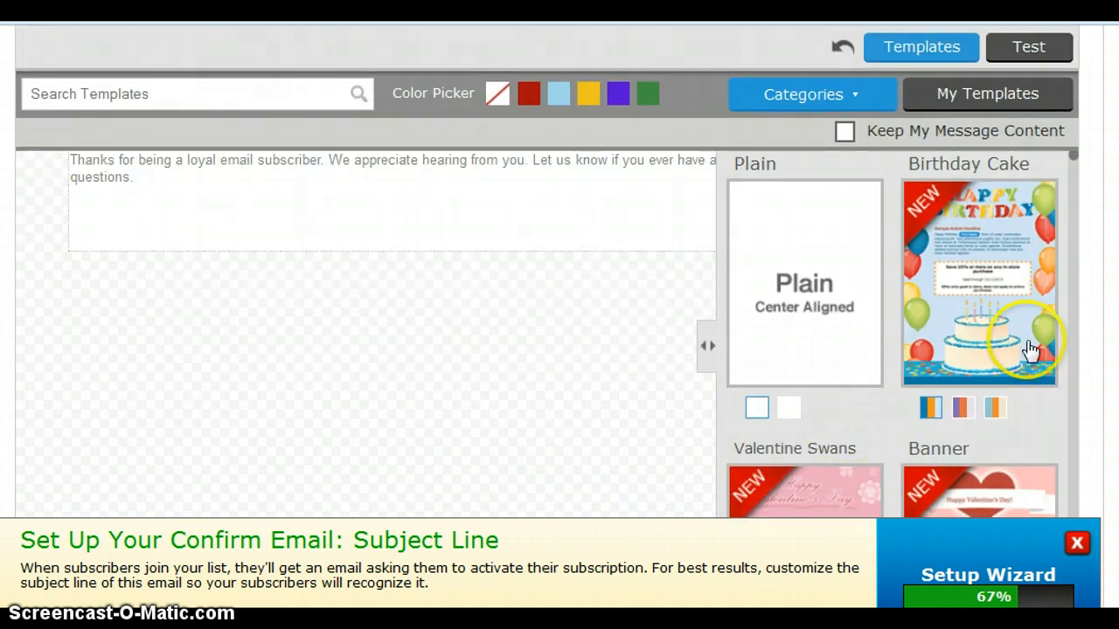
click(819, 277)
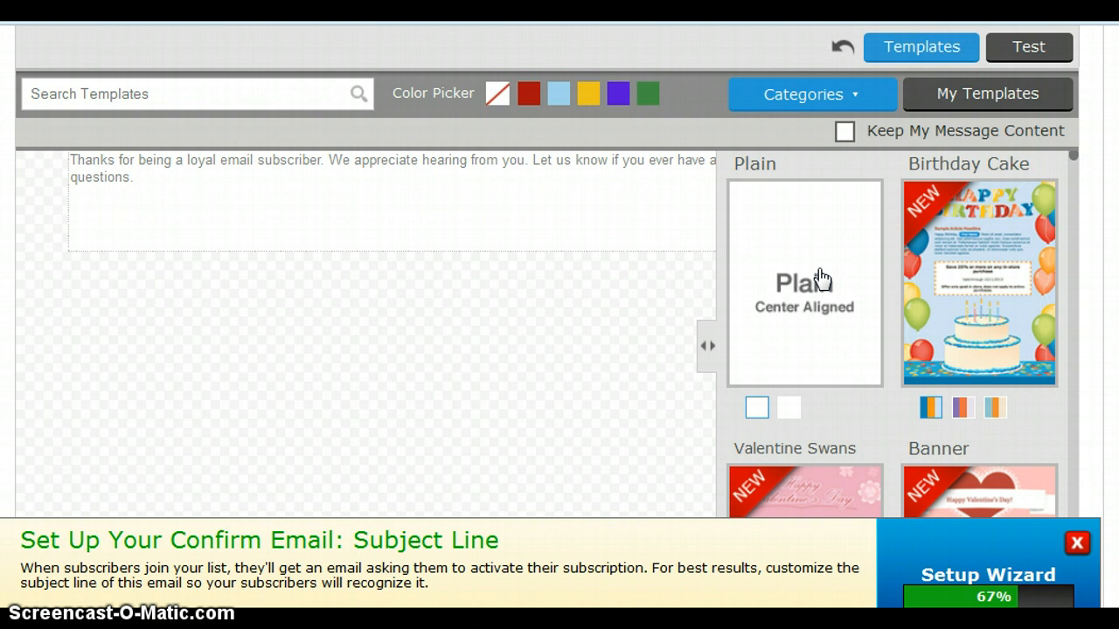
click(845, 240)
click(771, 253)
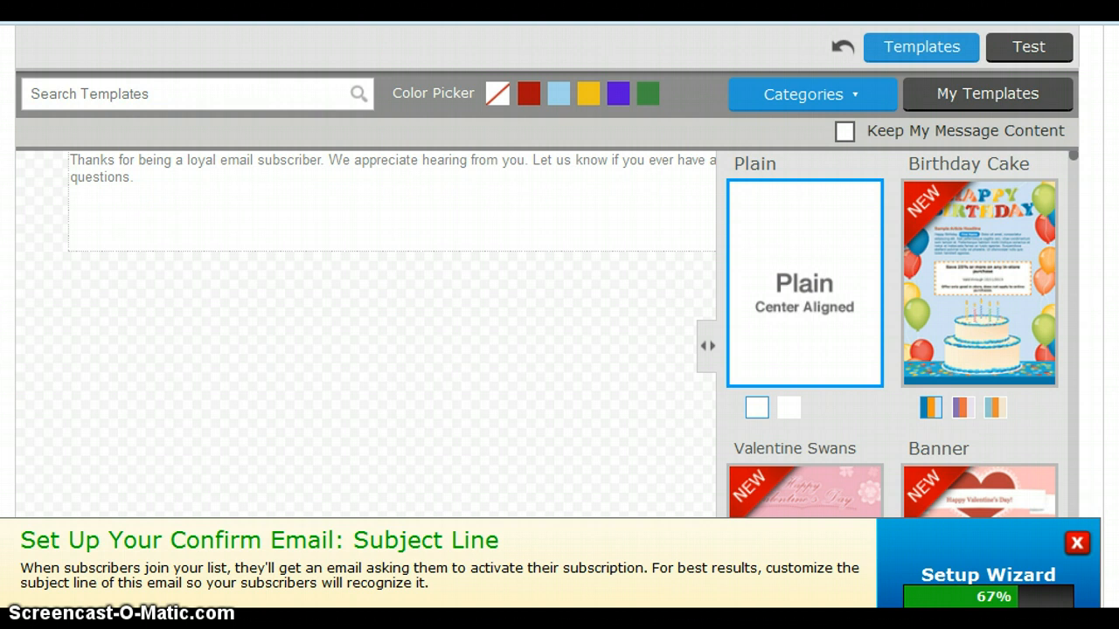
scroll(560, 263, up, 3)
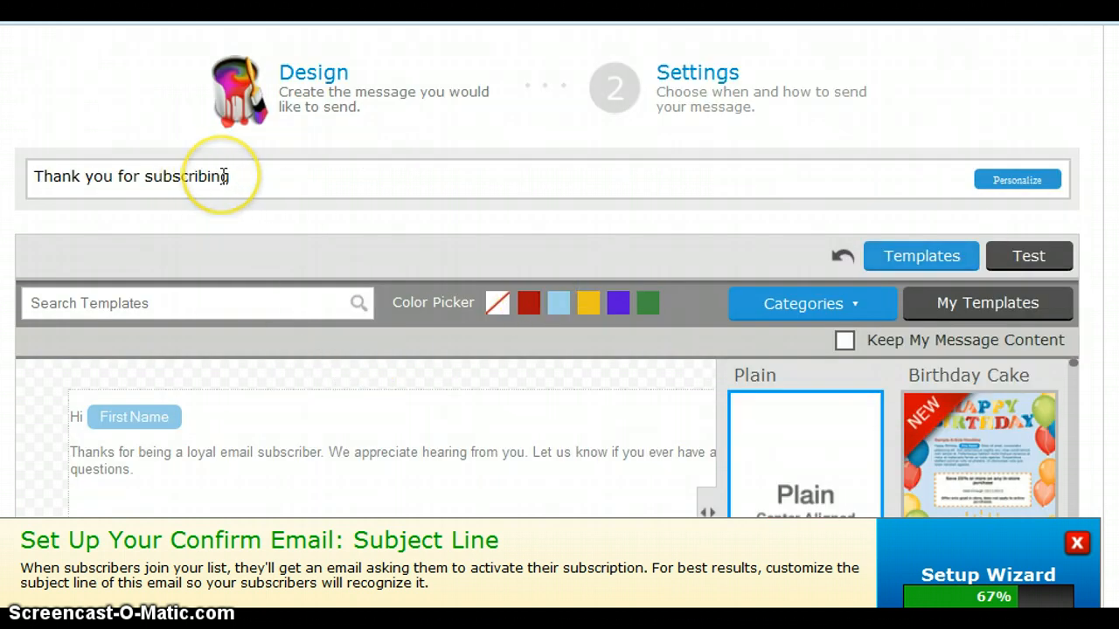
Step: Replace the old subject with a First Name personalization field
drag(27, 176, 290, 181)
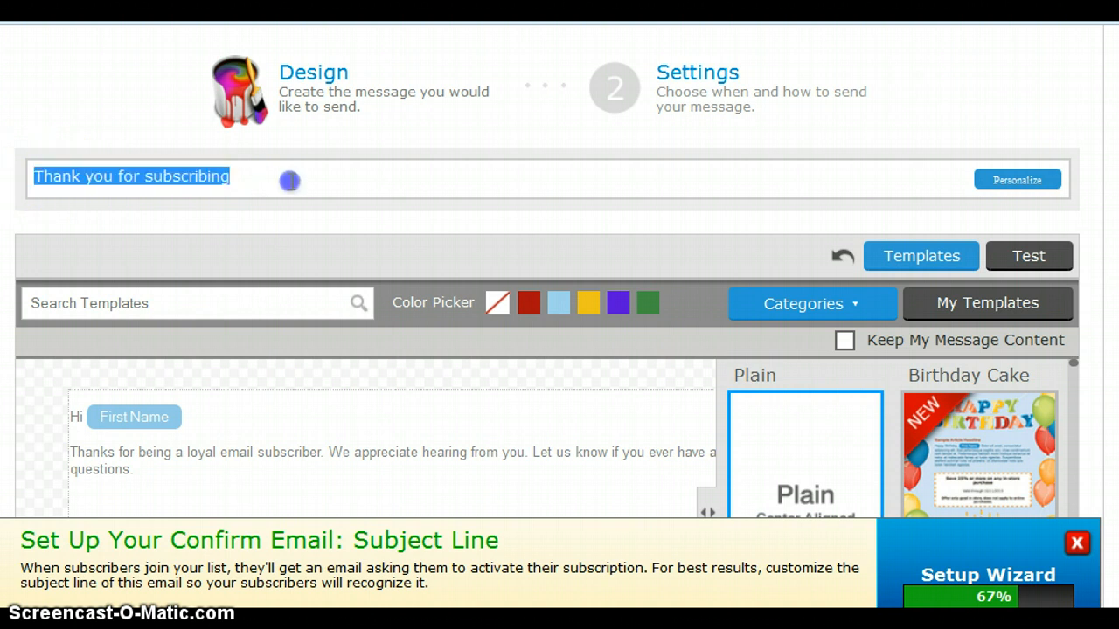
key(BackSpace)
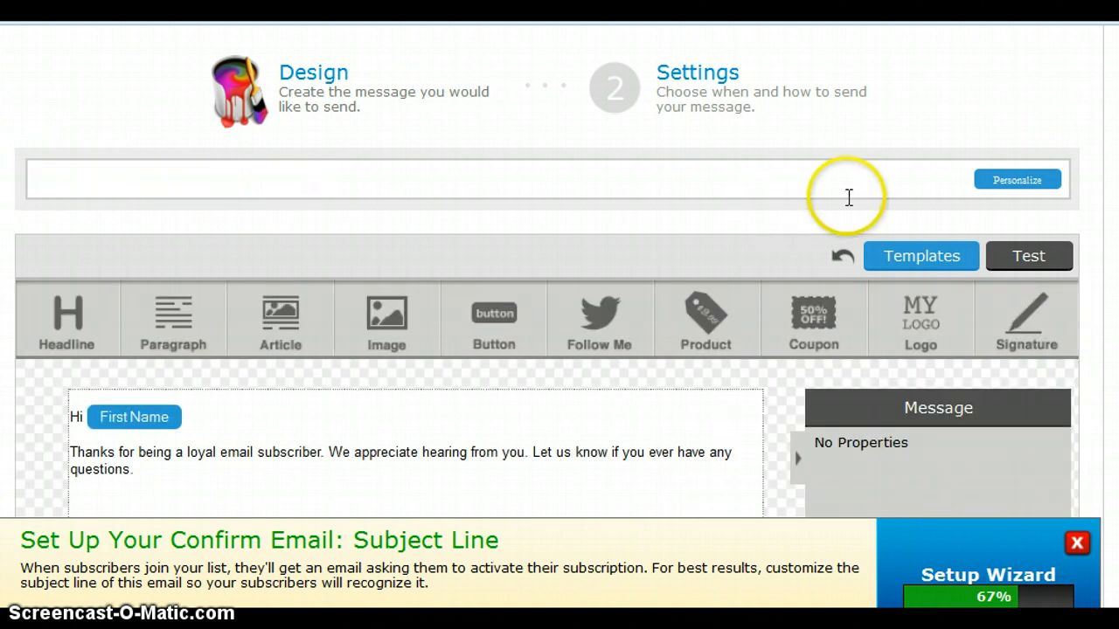
click(1017, 180)
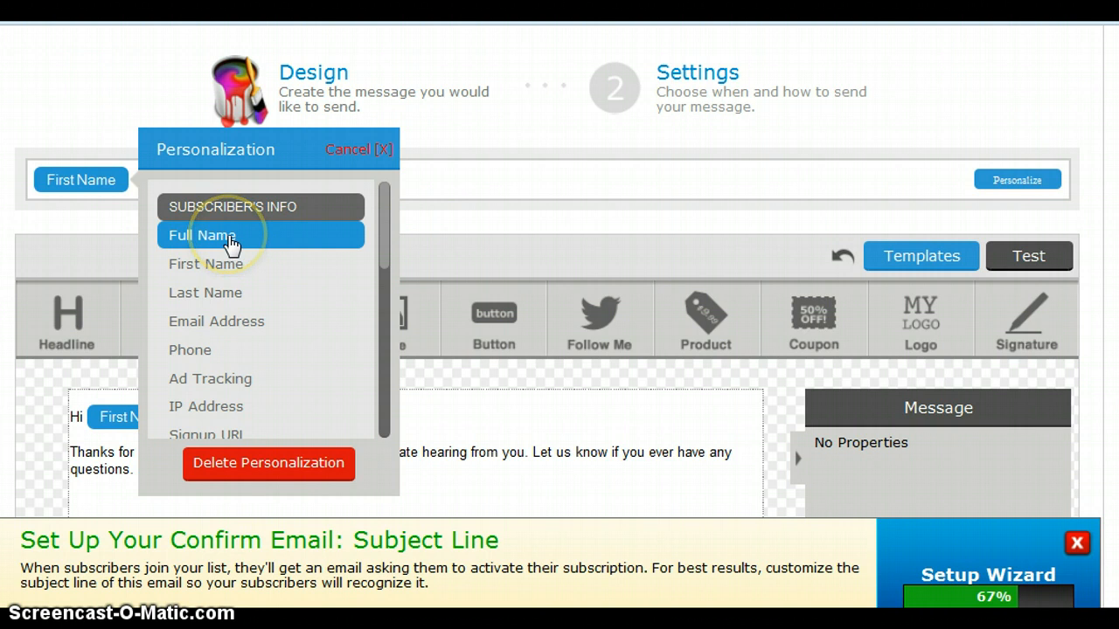
click(219, 262)
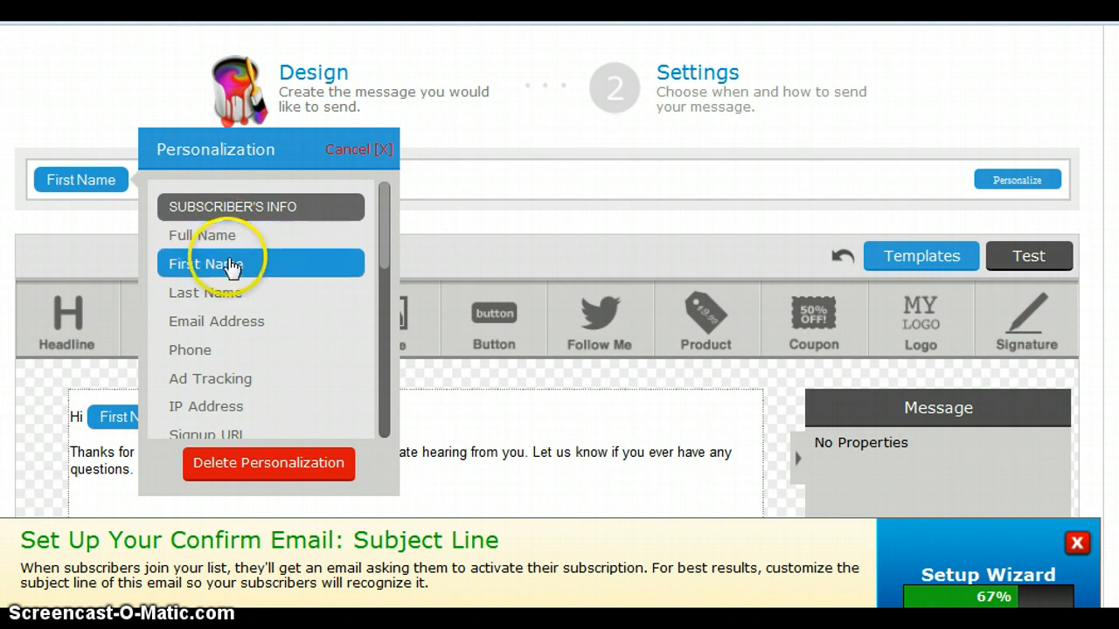
Step: Add 'We received your application for work' after the First Name field in the subject
click(163, 173)
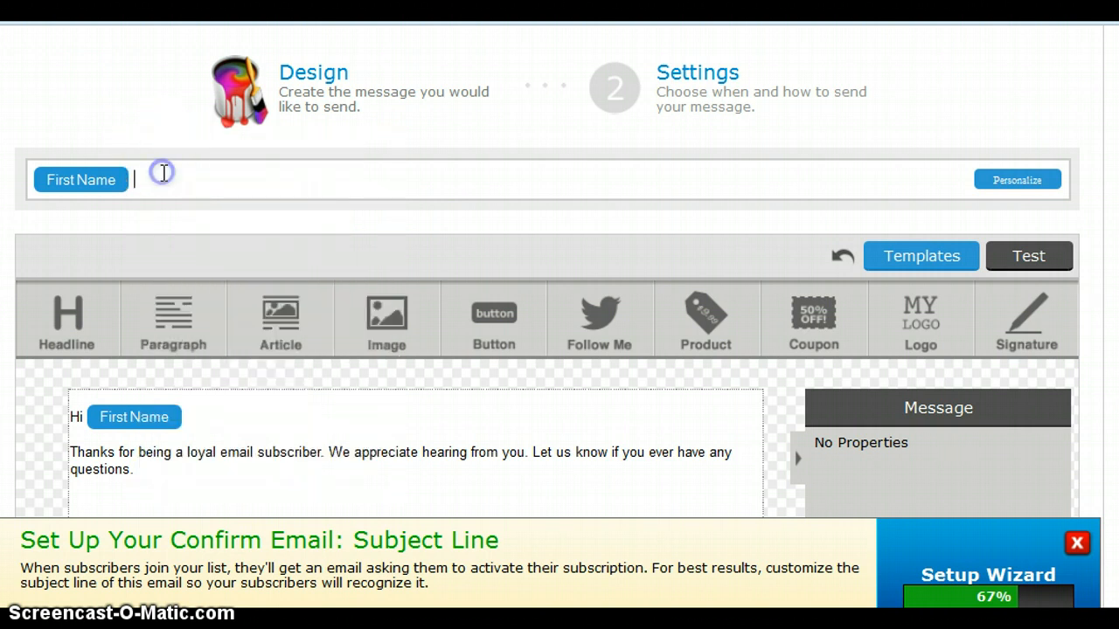
text(Thn)
key(BackSpace)
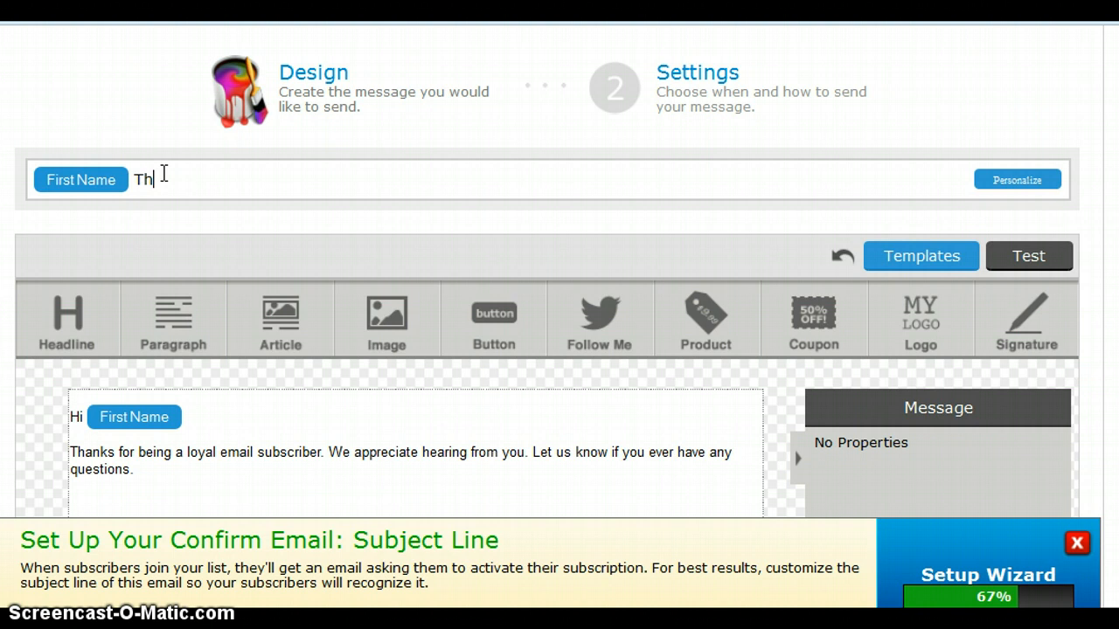
text(a)
key(BackSpace)
key(BackSpace)
key(BackSpace)
key(BackSpace)
key(BackSpace)
text(Hre)
key(BackSpace)
key(BackSpace)
key(BackSpace)
key(BackSpace)
text(We receibved you)
key(BackSpace)
key(BackSpace)
key(BackSpace)
key(BackSpace)
key(BackSpace)
key(BackSpace)
key(BackSpace)
key(BackSpace)
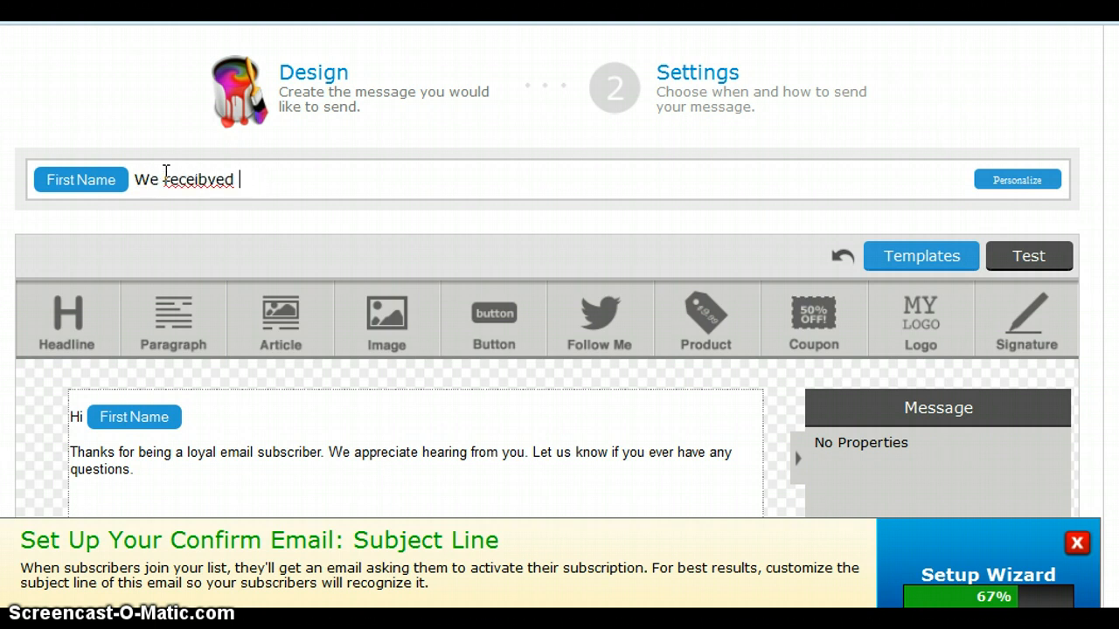
text(ved your ap)
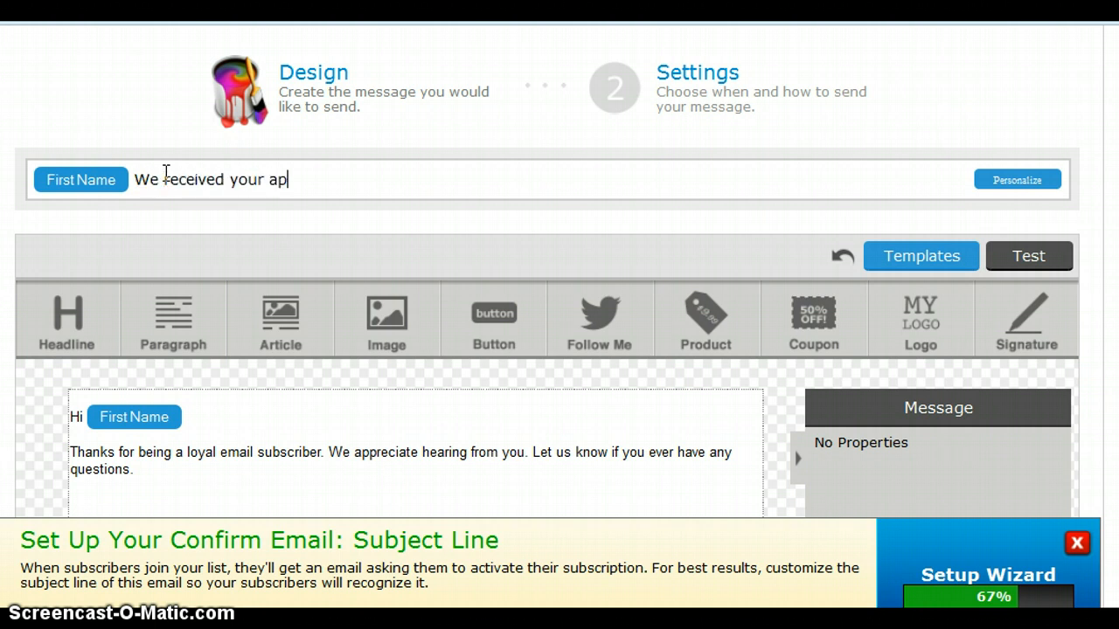
text(plication for w)
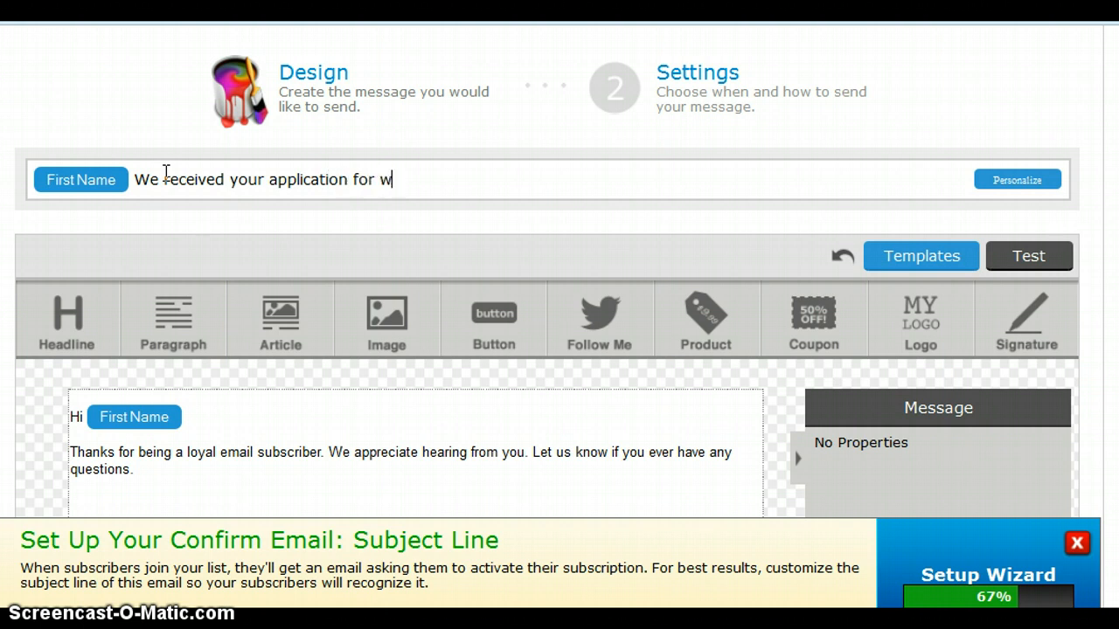
text(ork!)
scroll(548, 271, down, 2)
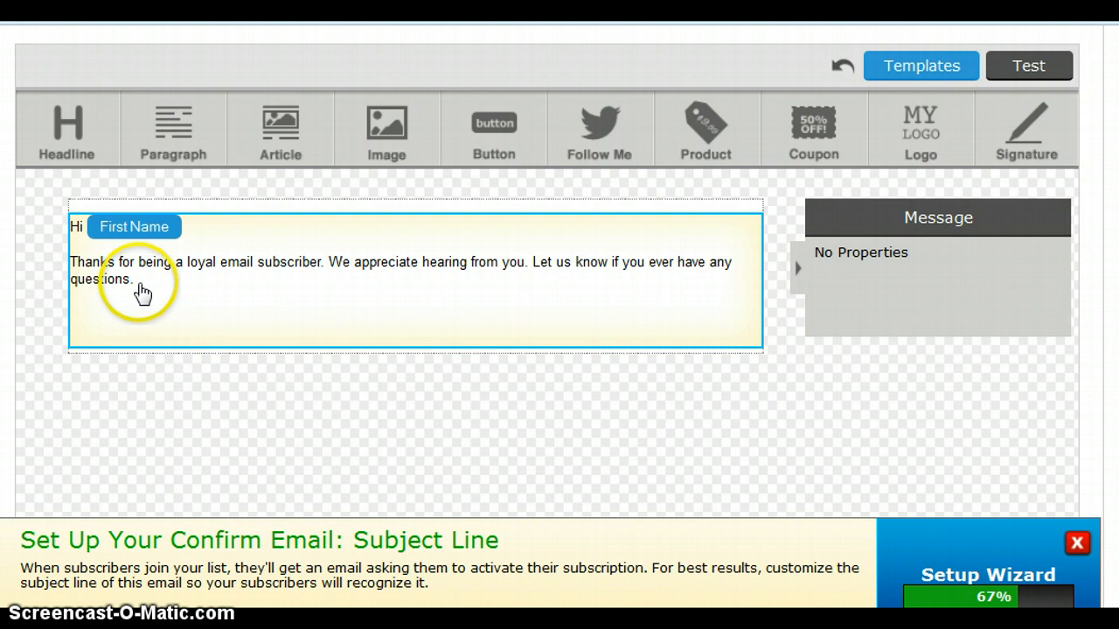
Step: Replace the paragraph text with 'Thank you for submitting your application.'
click(153, 279)
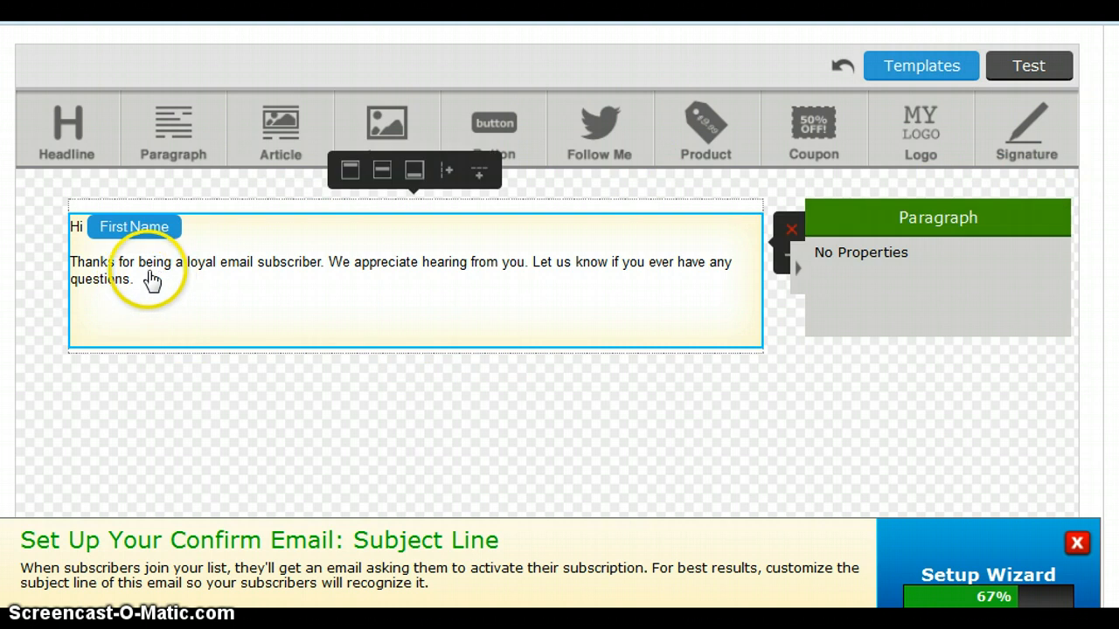
double_click(96, 262)
click(73, 258)
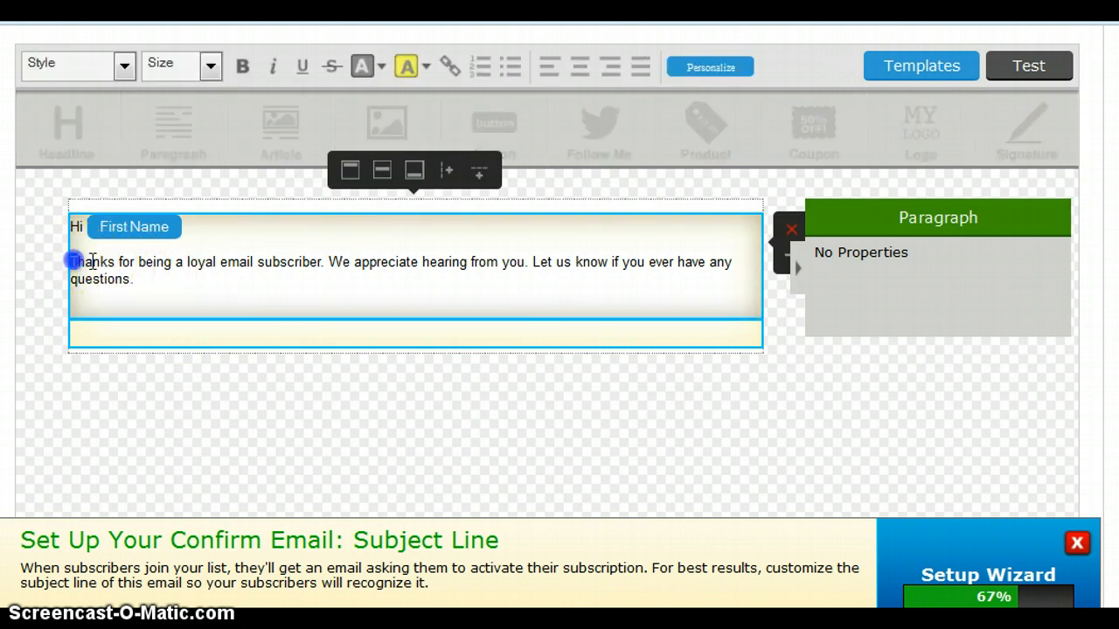
drag(72, 258, 150, 280)
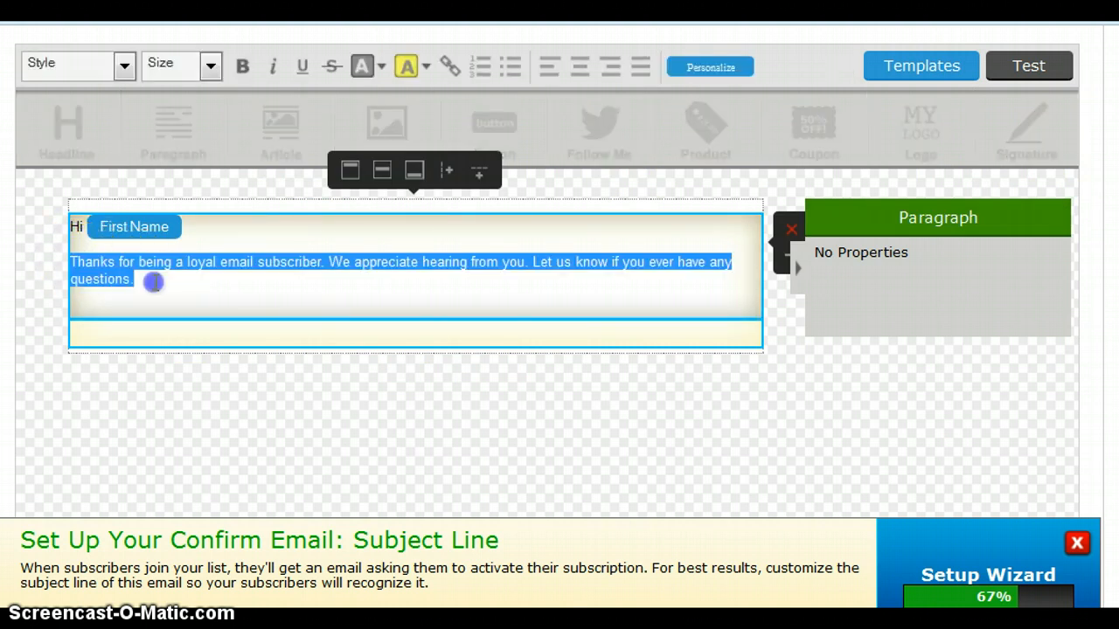
key(BackSpace)
click(154, 320)
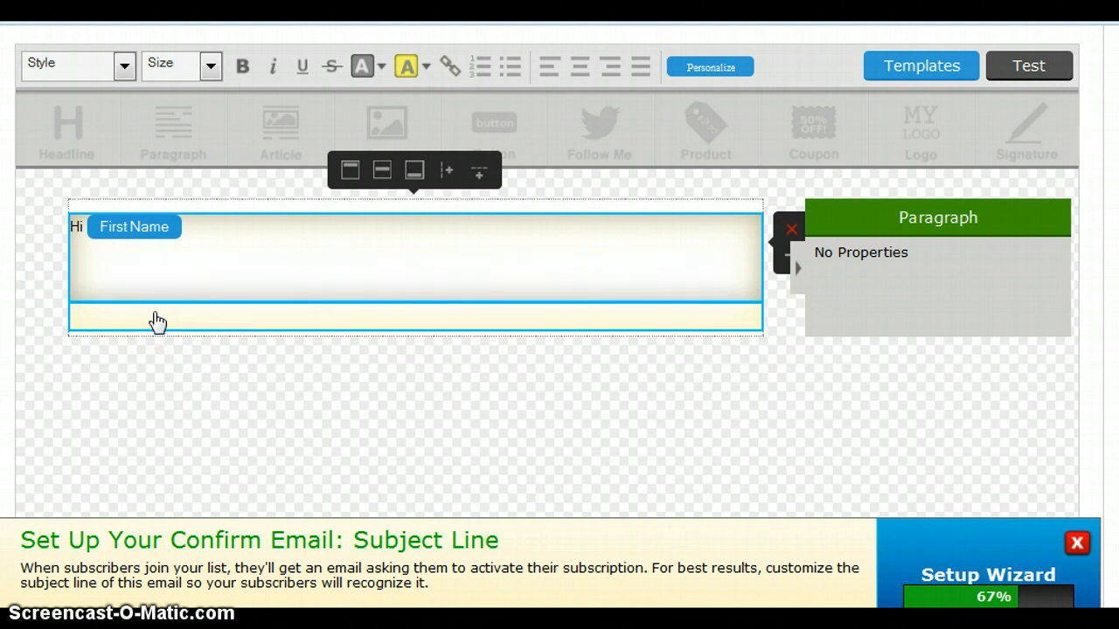
text(Thak)
text(nk )
text(you for submi)
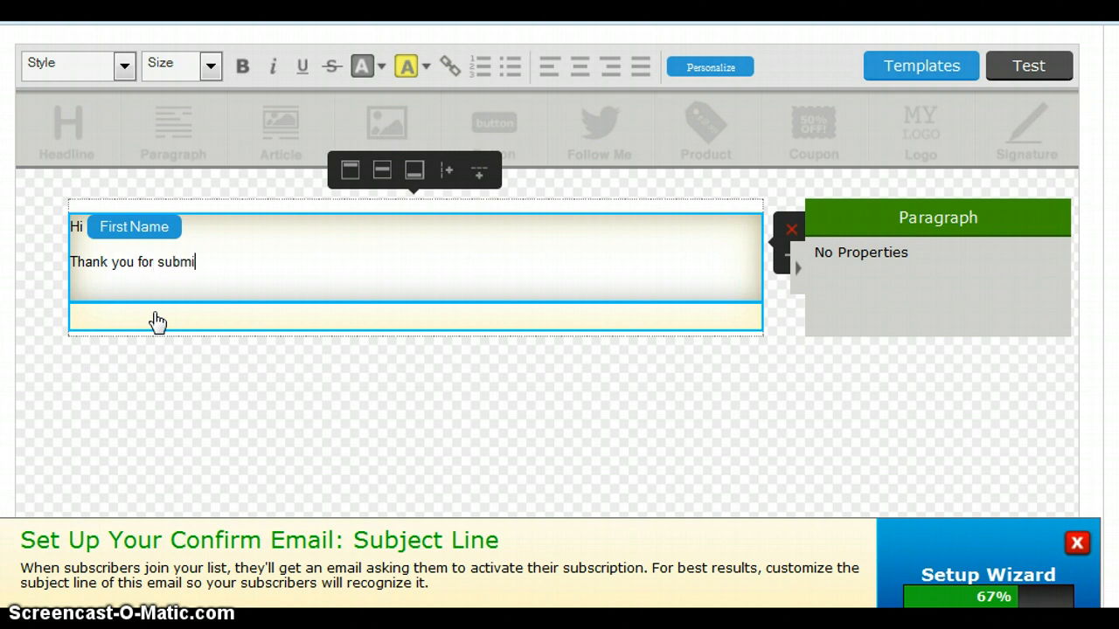
text(tting your appl)
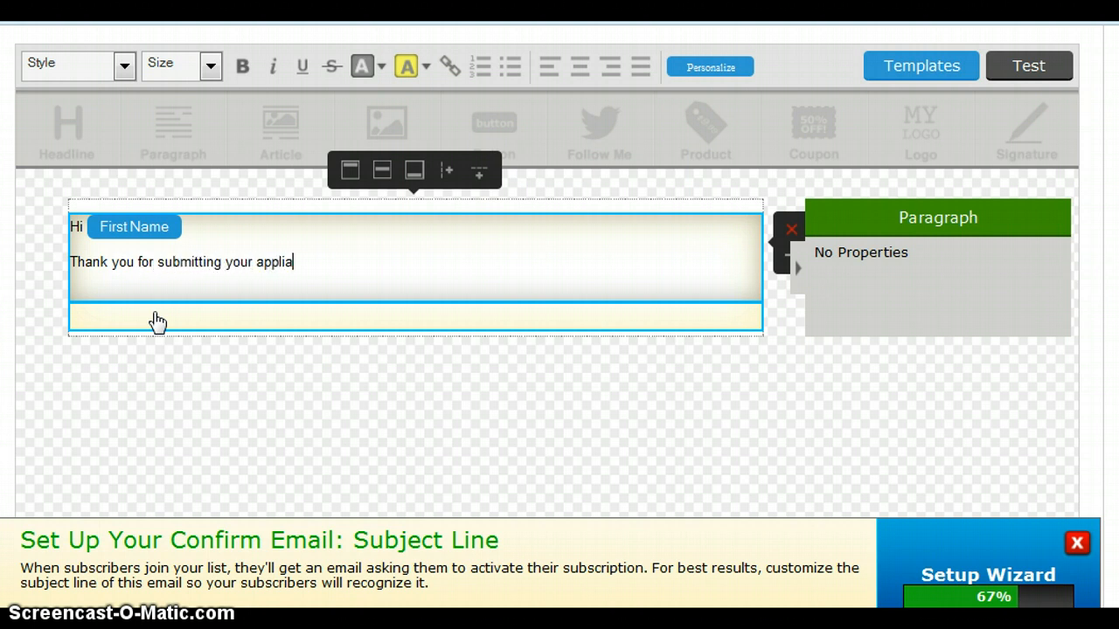
text(ication.)
Step: Add a separate line 'Click here for more information' below the thank-you sentence
key(Return)
key(Return)
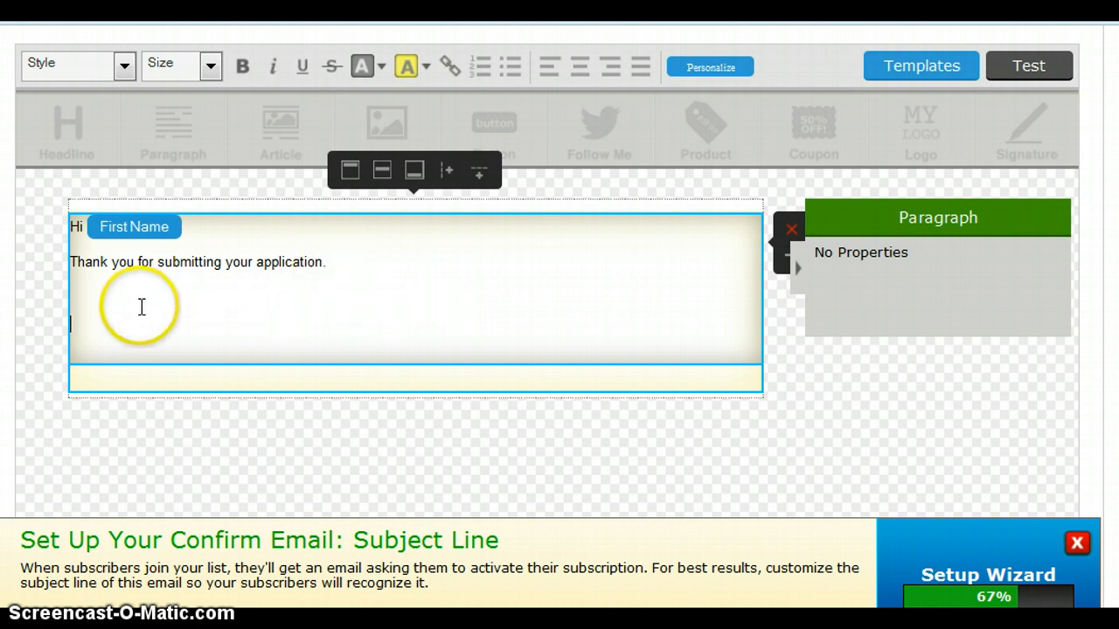
click(83, 332)
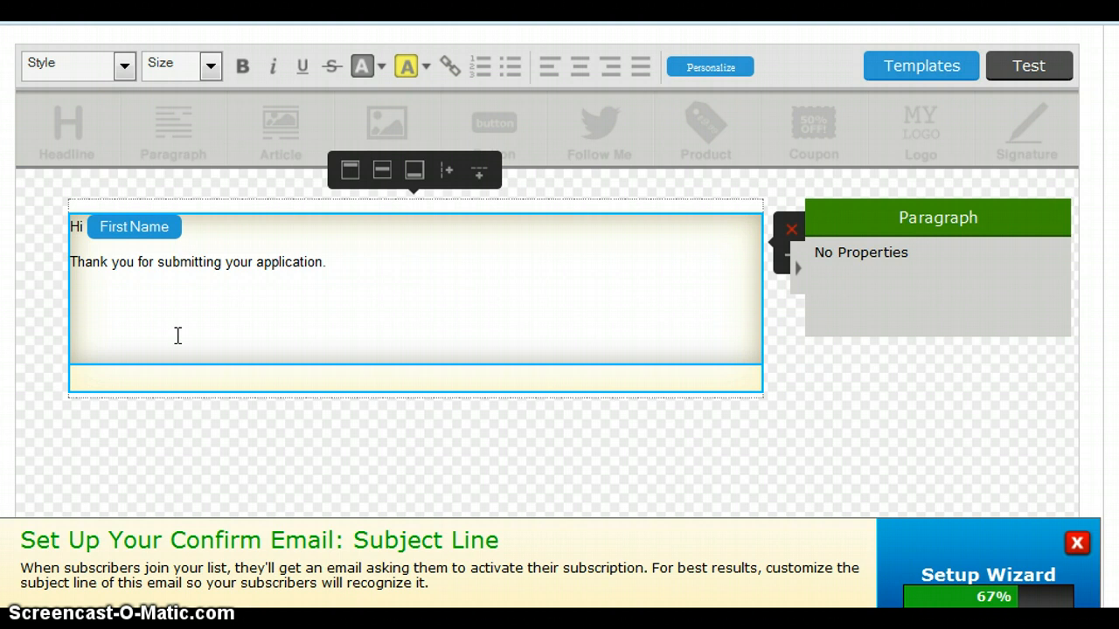
text(lik)
key(BackSpace)
text(k here for more information.)
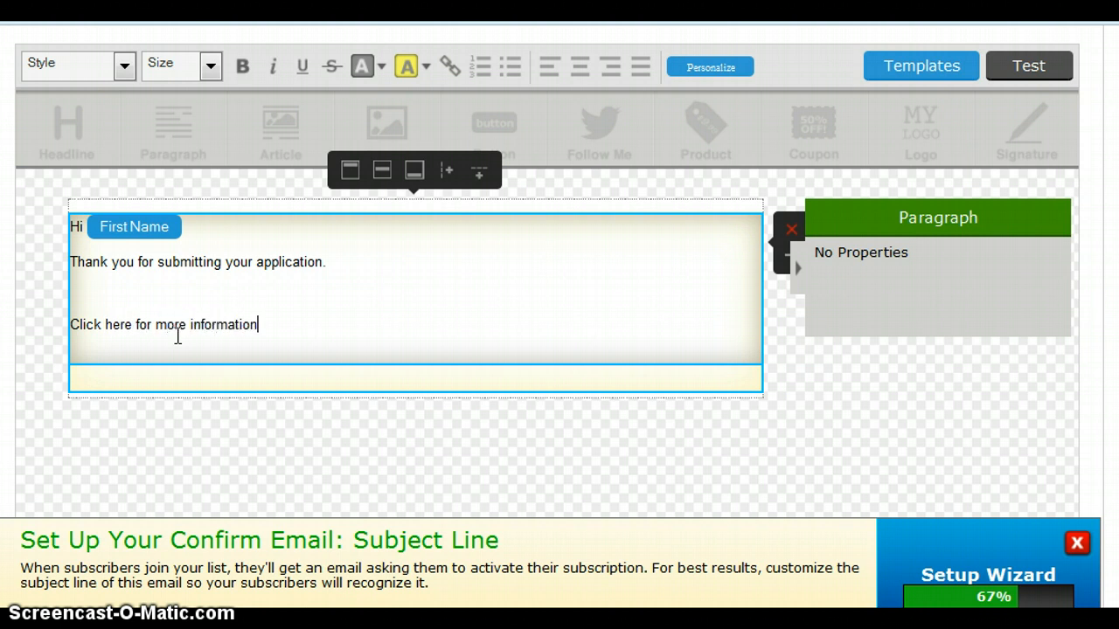
click(74, 323)
drag(73, 324, 259, 327)
click(267, 327)
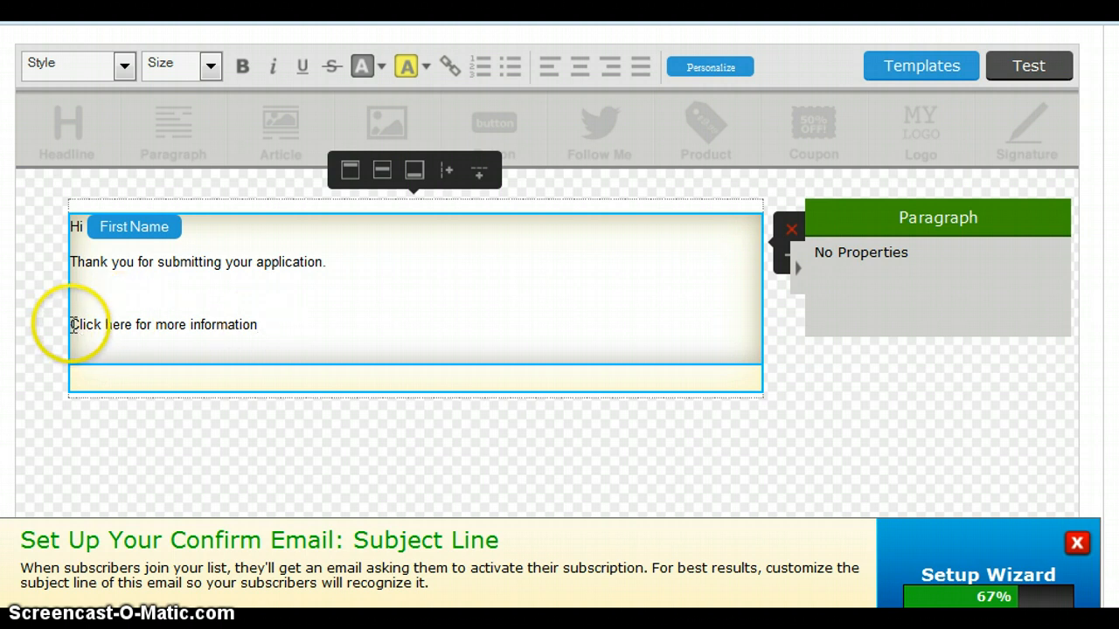
drag(69, 325, 295, 323)
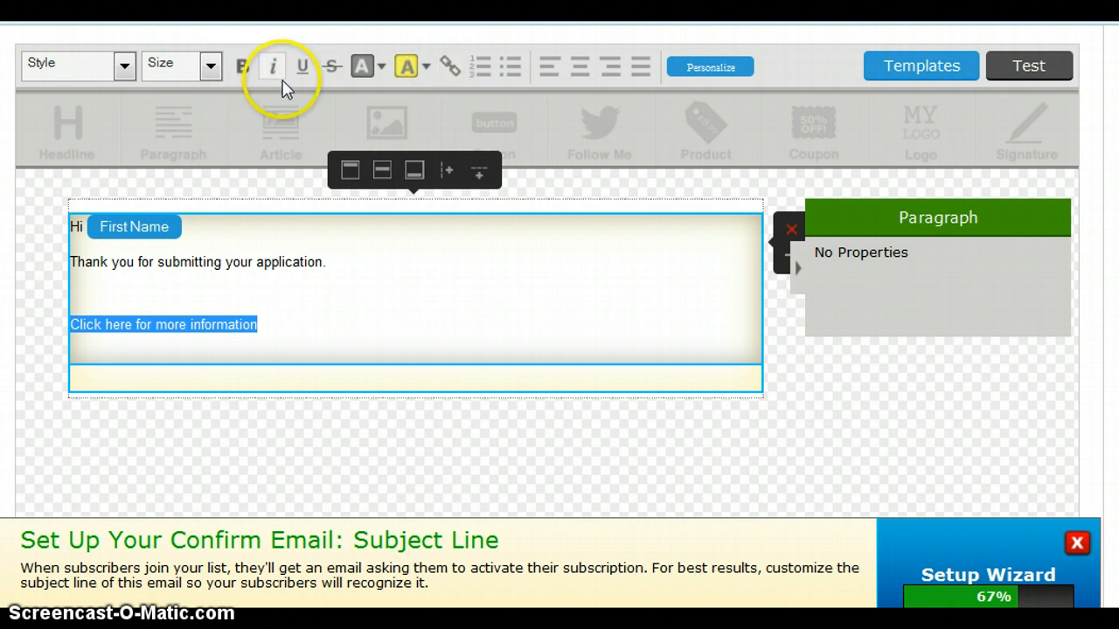
click(449, 67)
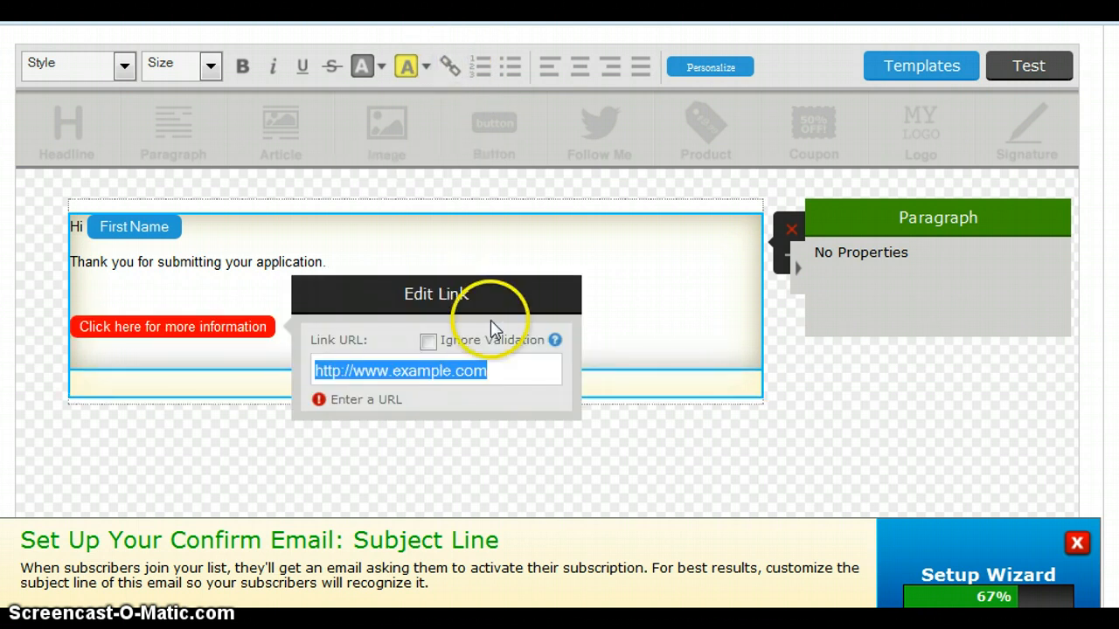
key(BackSpace)
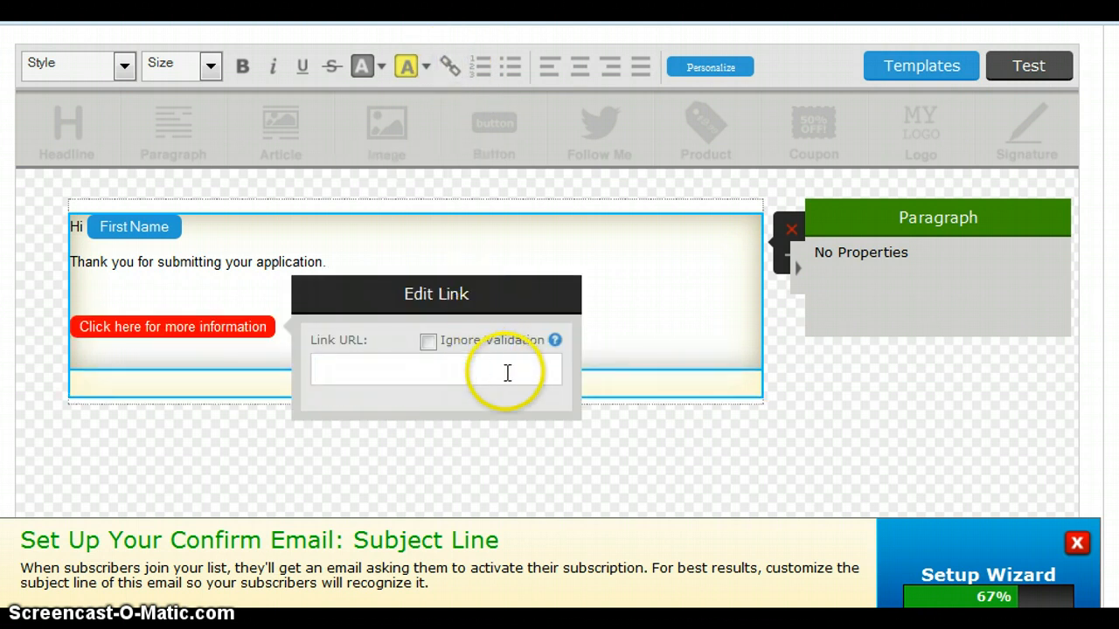
click(335, 366)
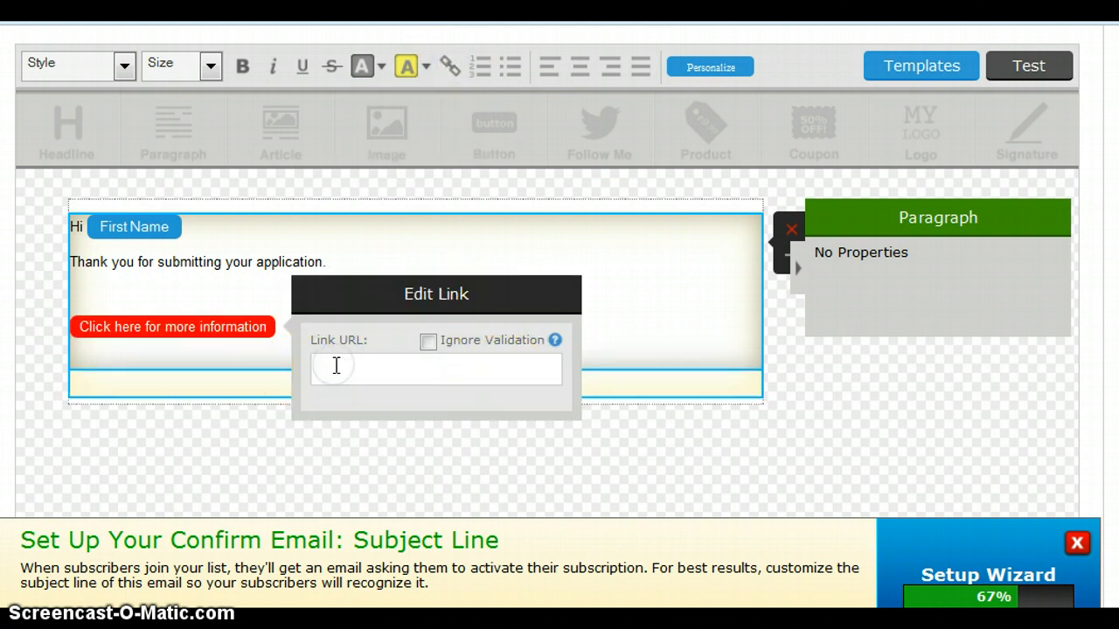
text(http://www.buidlmoneyno)
key(BackSpace)
key(BackSpace)
key(BackSpace)
key(BackSpace)
key(BackSpace)
key(BackSpace)
key(BackSpace)
key(BackSpace)
key(BackSpace)
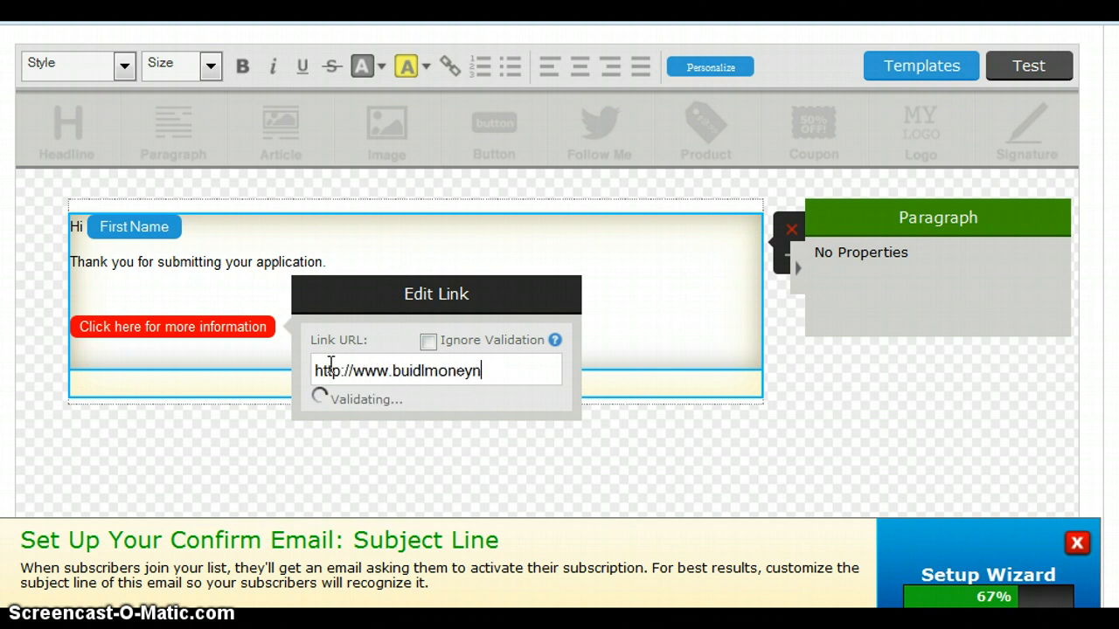
text(ldmoneynow.ws)
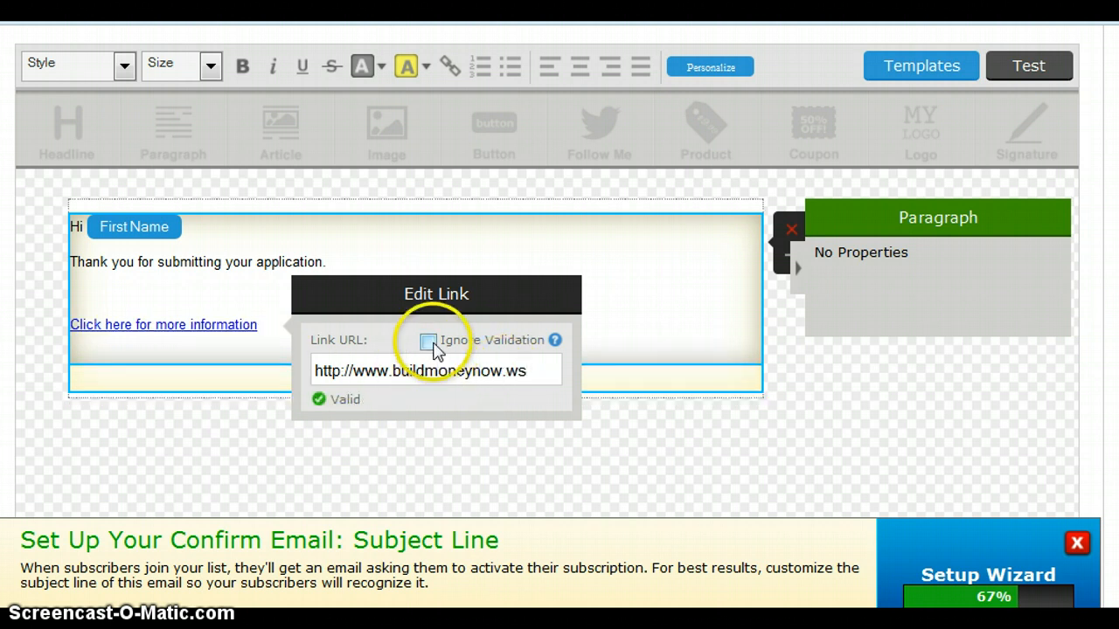
click(430, 342)
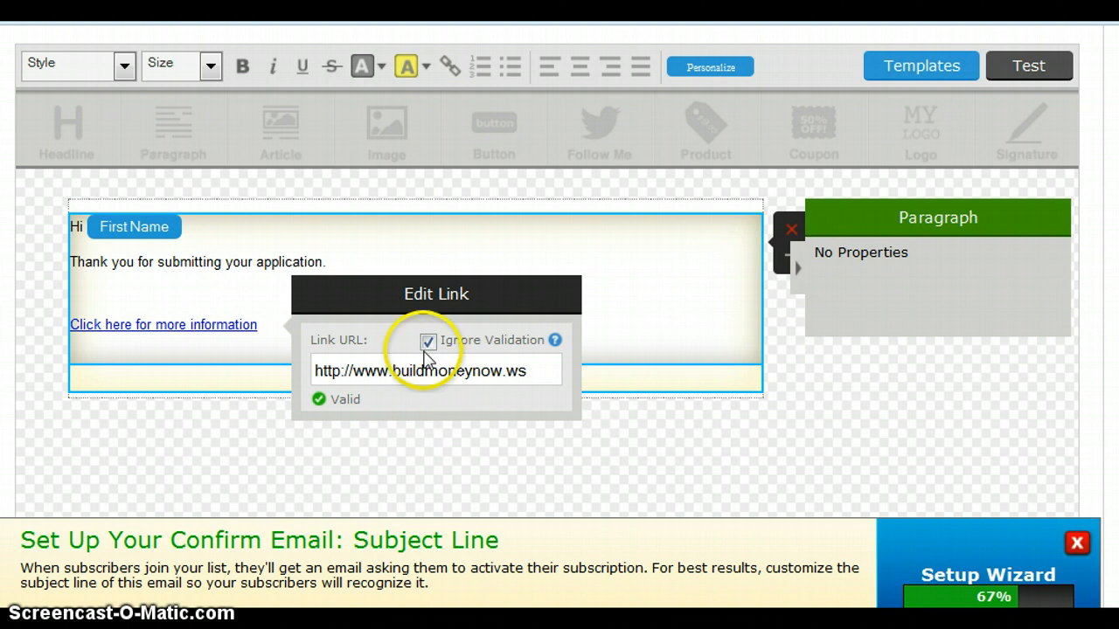
click(428, 342)
click(274, 322)
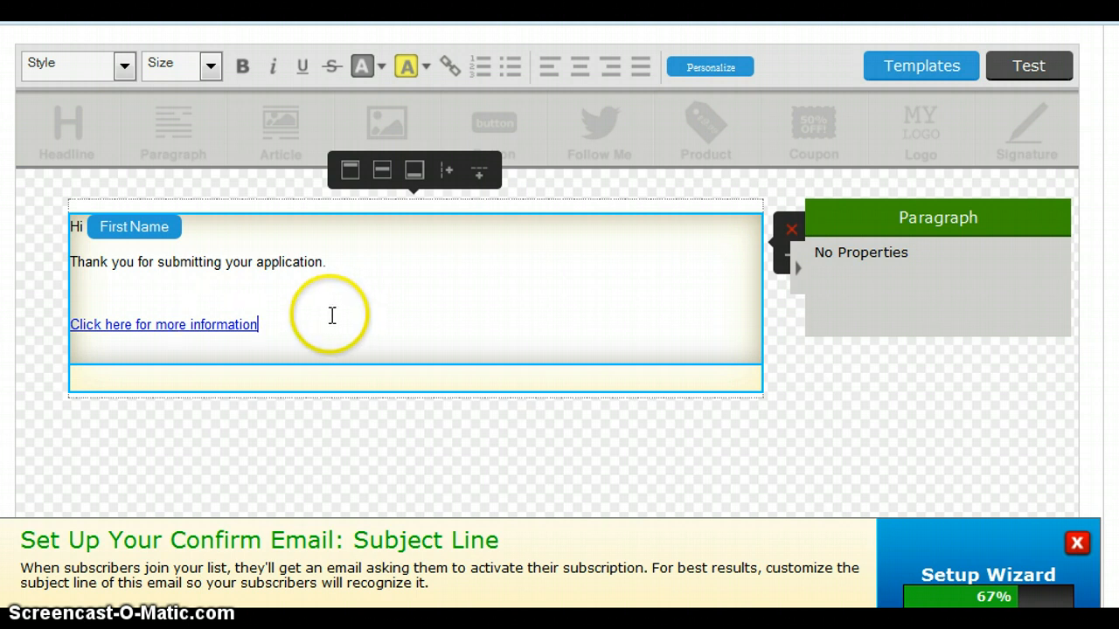
key(ctrl+t)
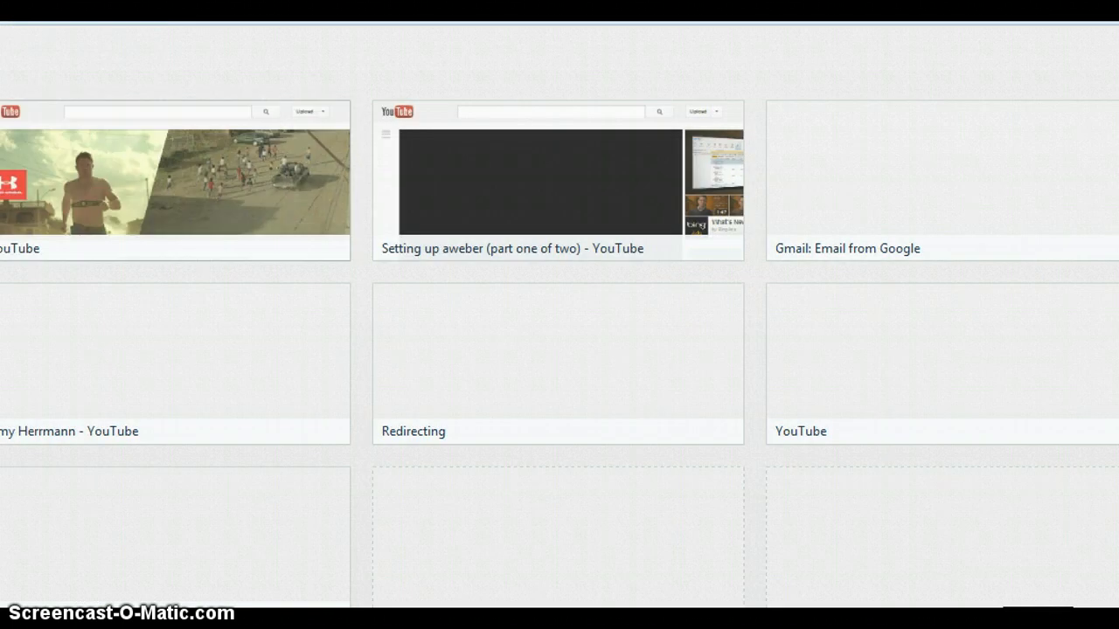
click(88, 125)
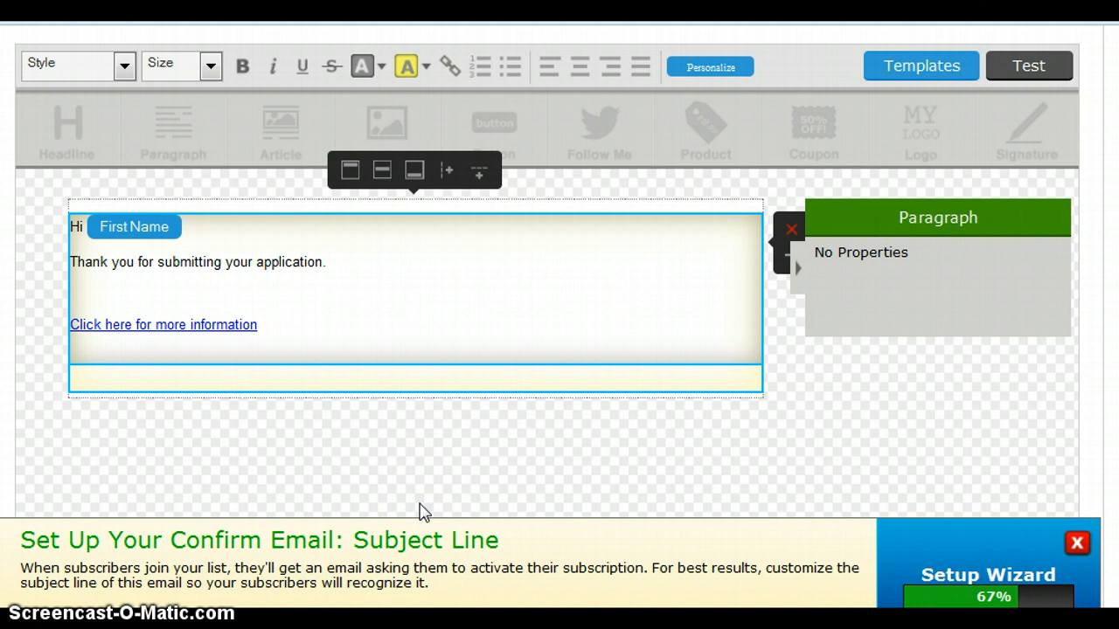
click(416, 170)
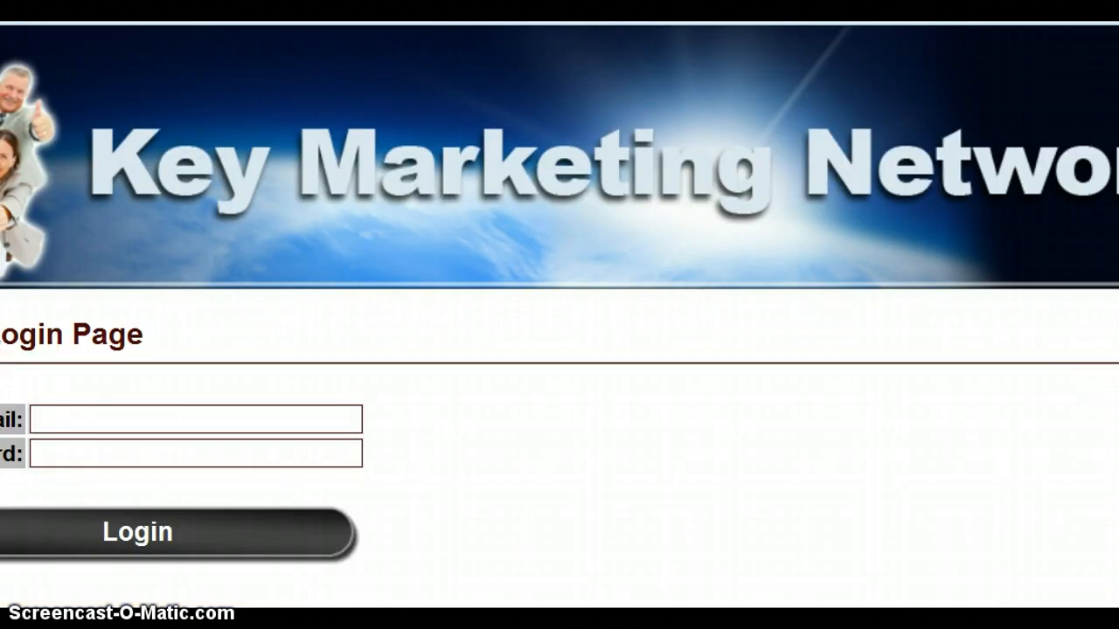
Step: Log in to Key Marketing Network with the saved login credentials
click(90, 411)
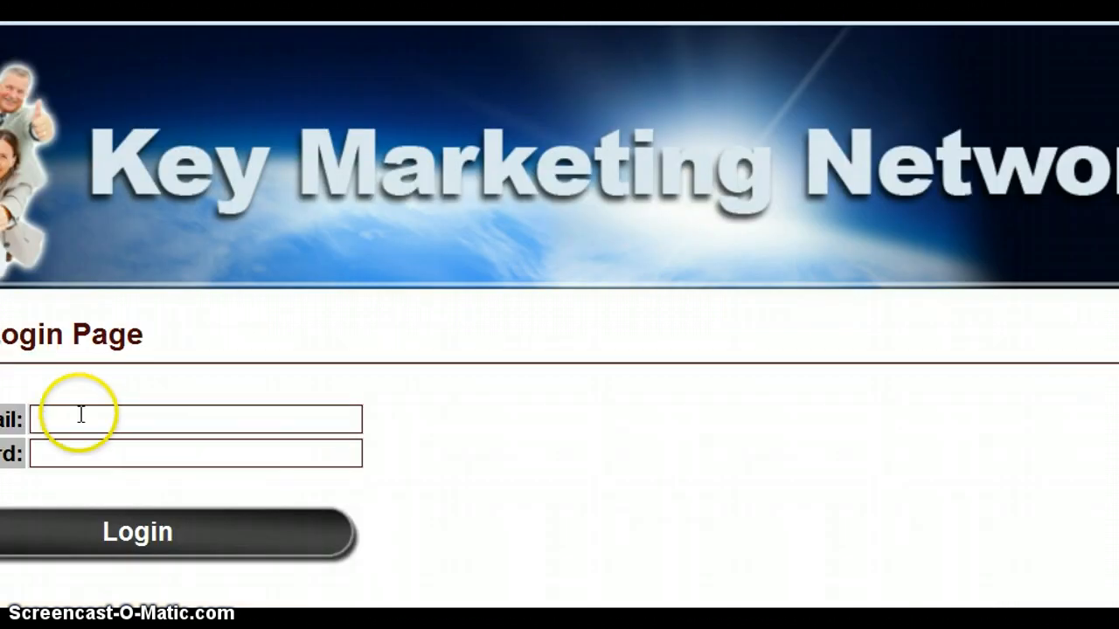
text(b)
click(92, 448)
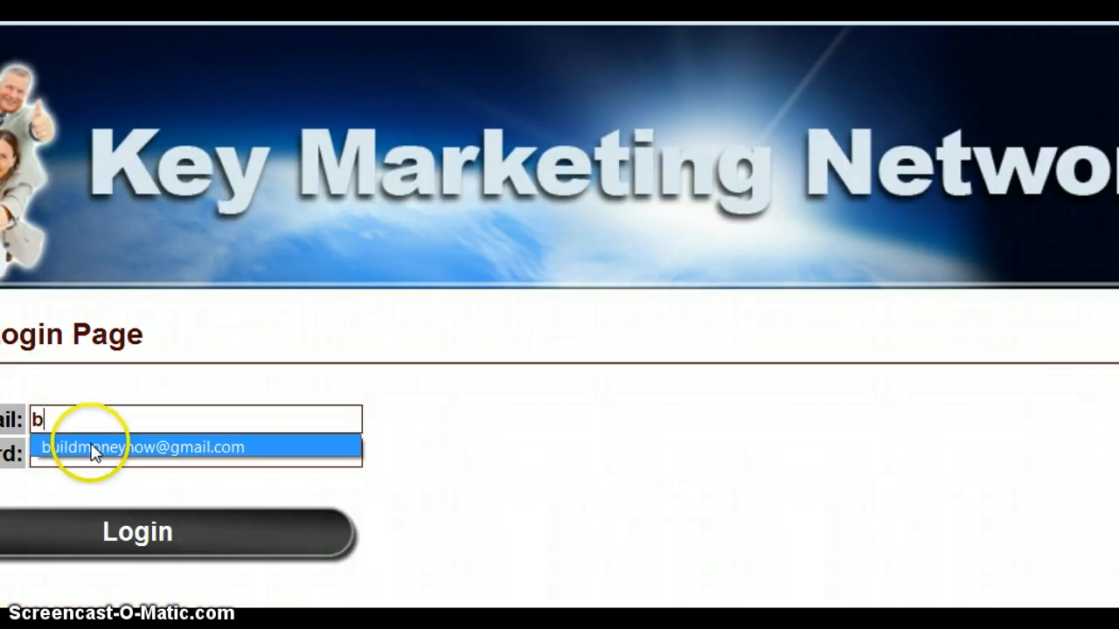
click(111, 532)
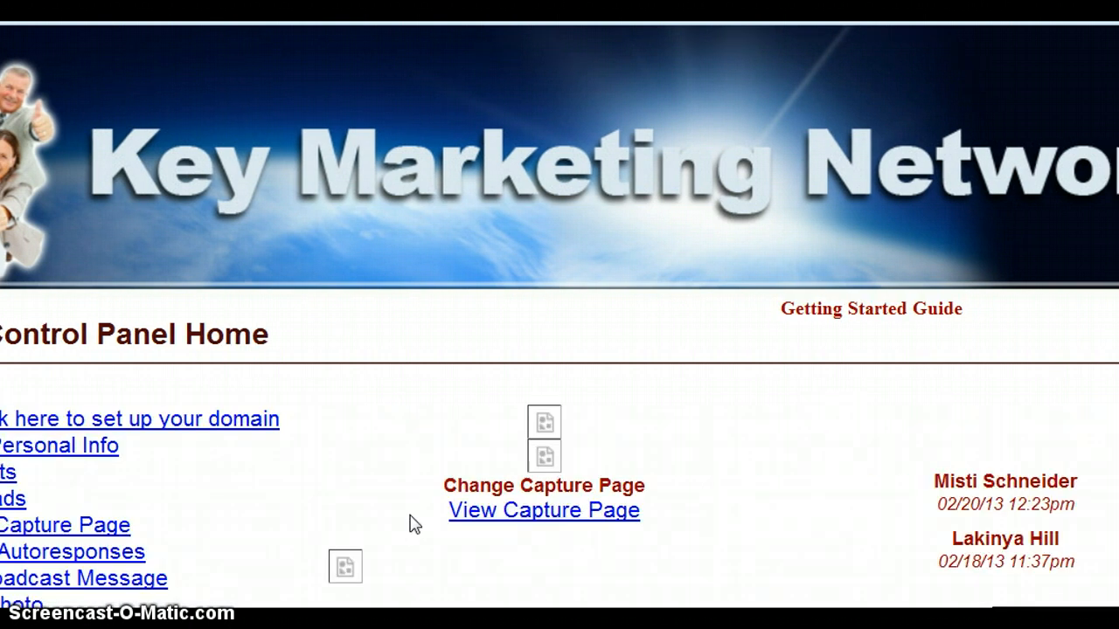
Step: Open the Blank Dark Red Template capture page and copy its web address
scroll(559, 317, down, 3)
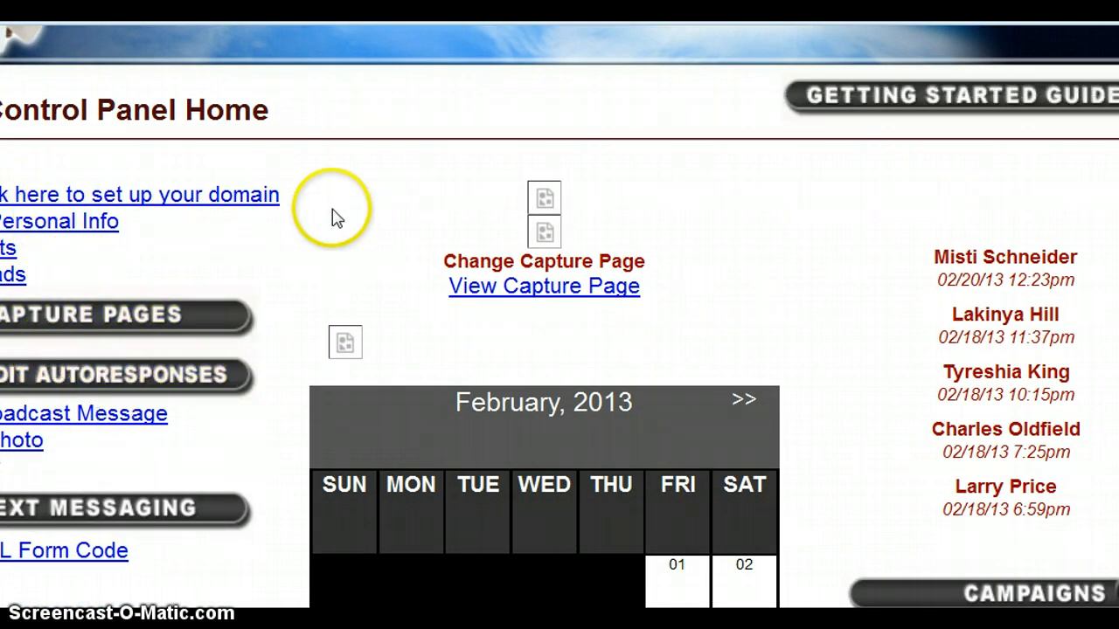
click(92, 350)
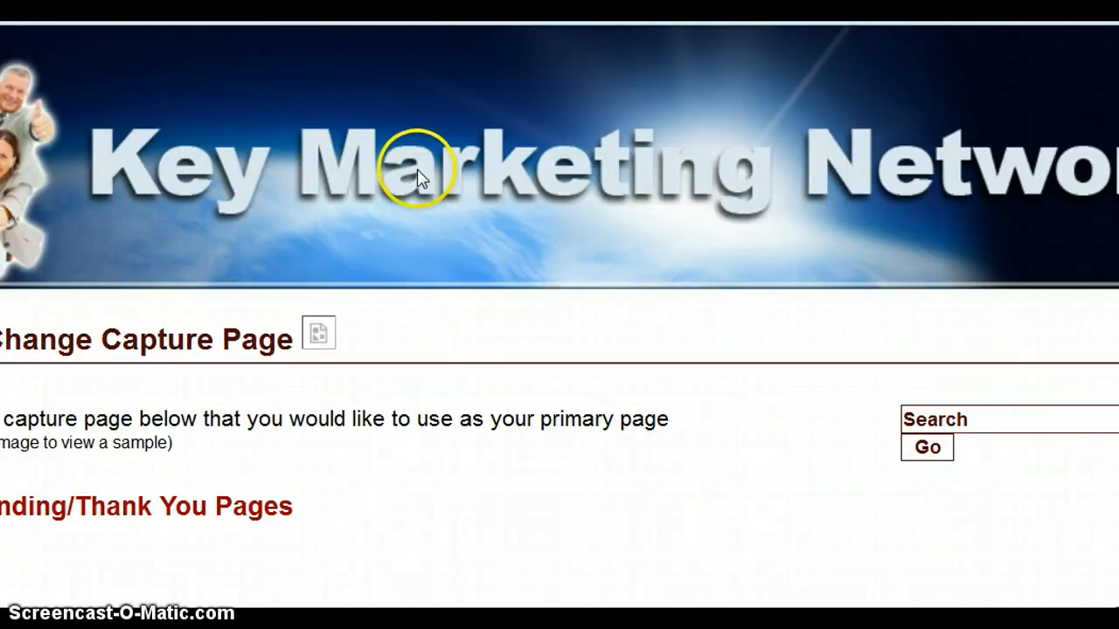
click(223, 509)
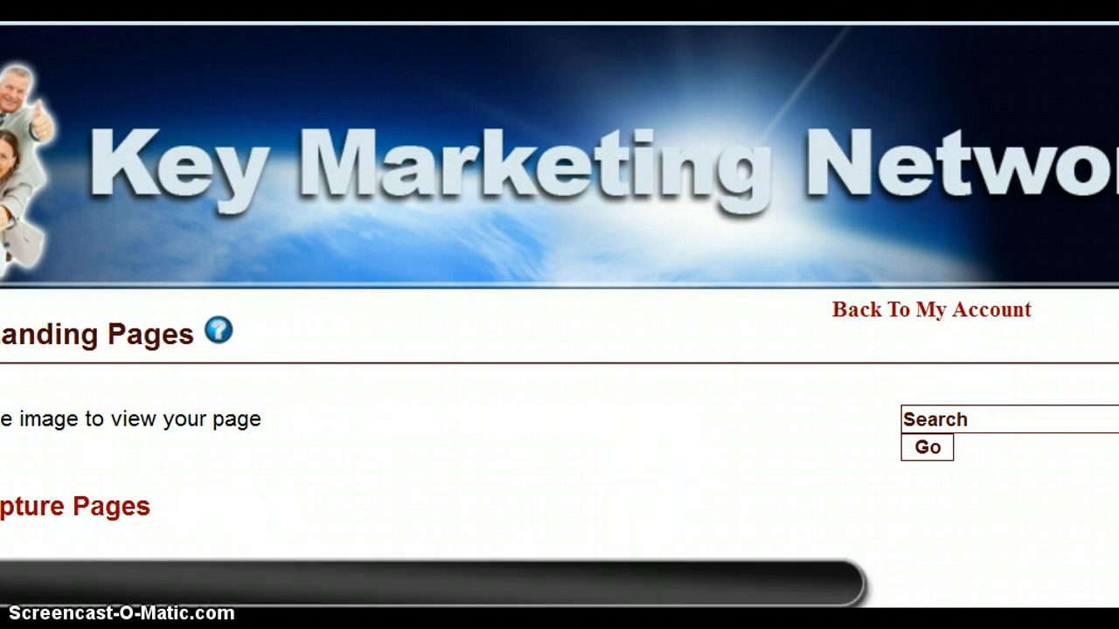
scroll(445, 316, down, 7)
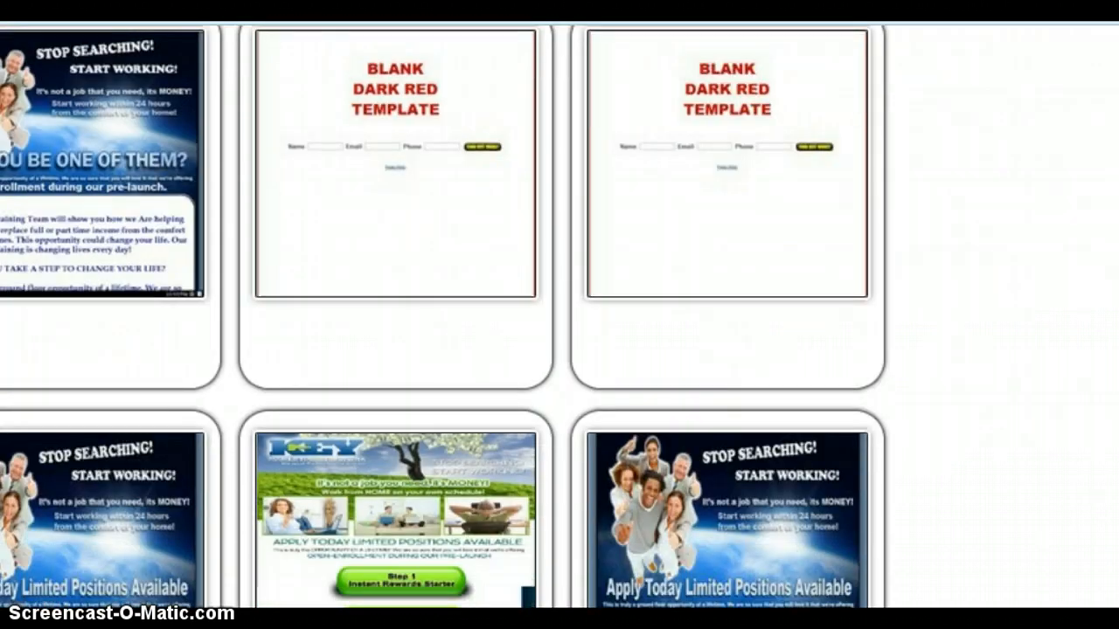
click(755, 162)
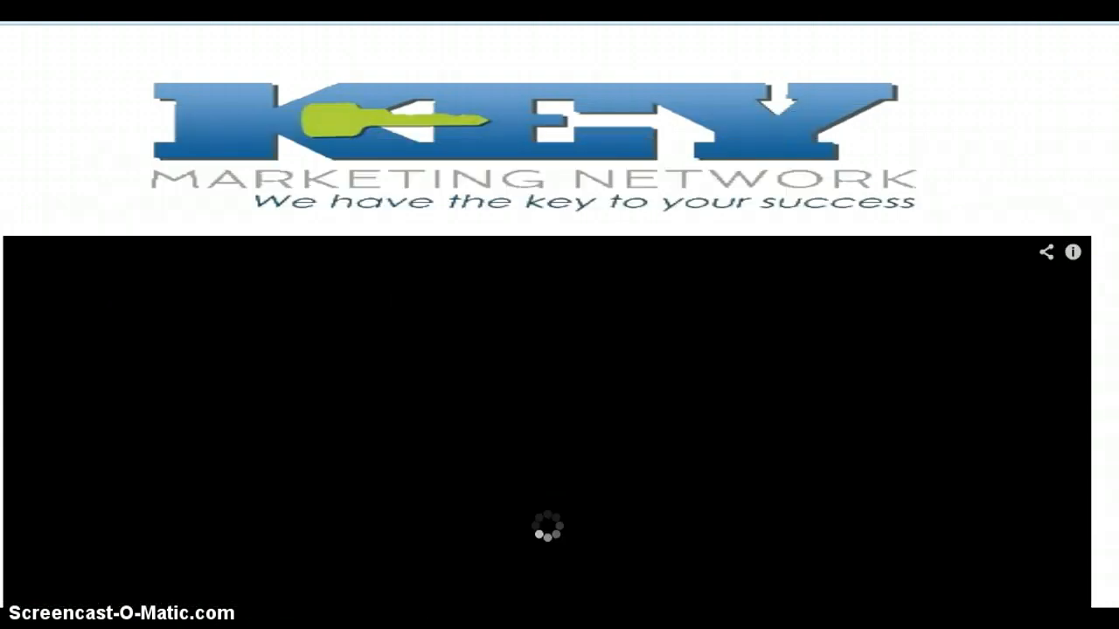
scroll(547, 350, down, 5)
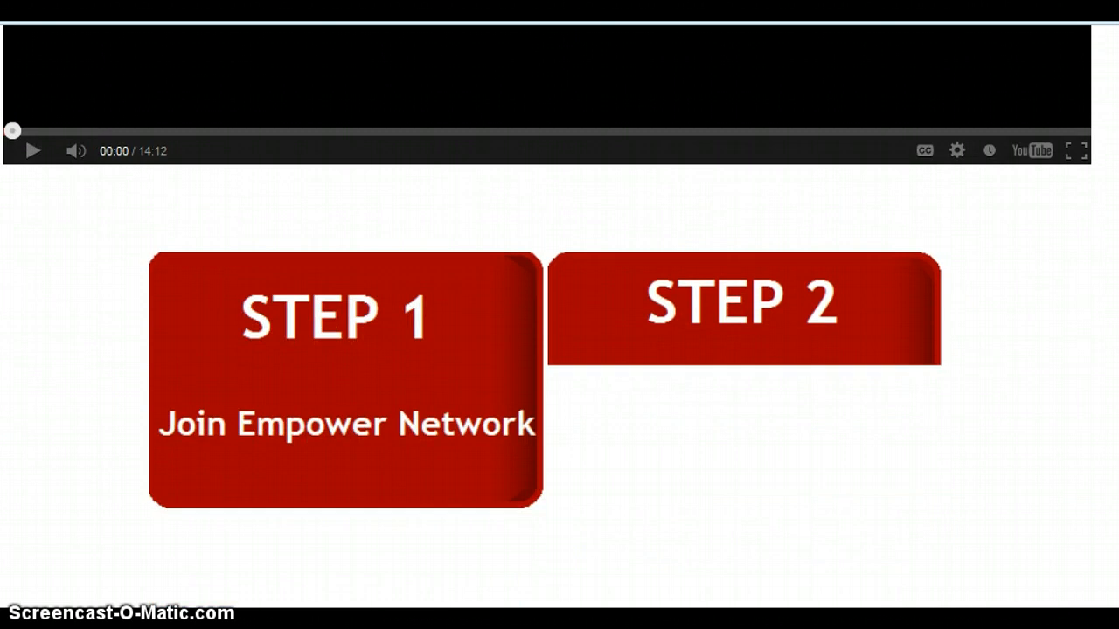
scroll(547, 349, down, 1)
scroll(547, 349, down, 2)
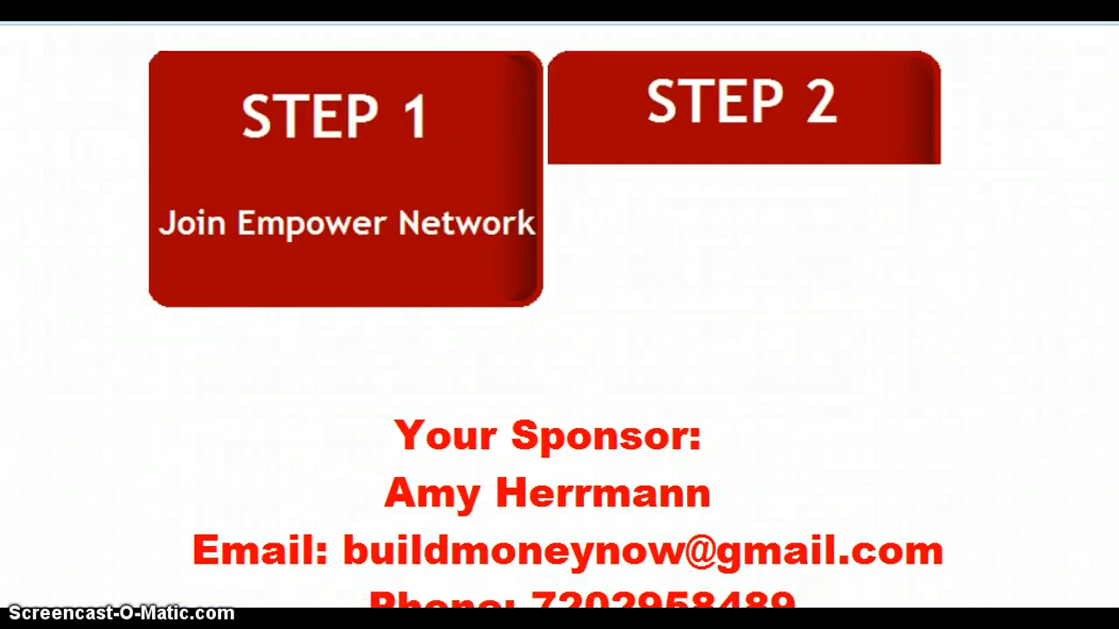
scroll(547, 350, up, 8)
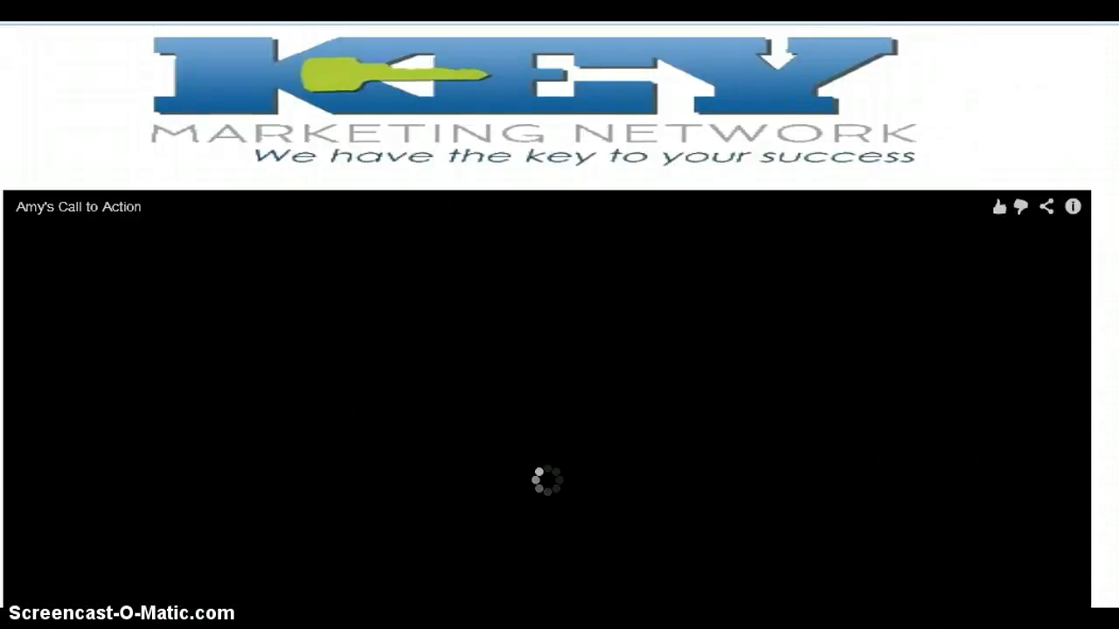
scroll(547, 349, up, 1)
right_click(433, 20)
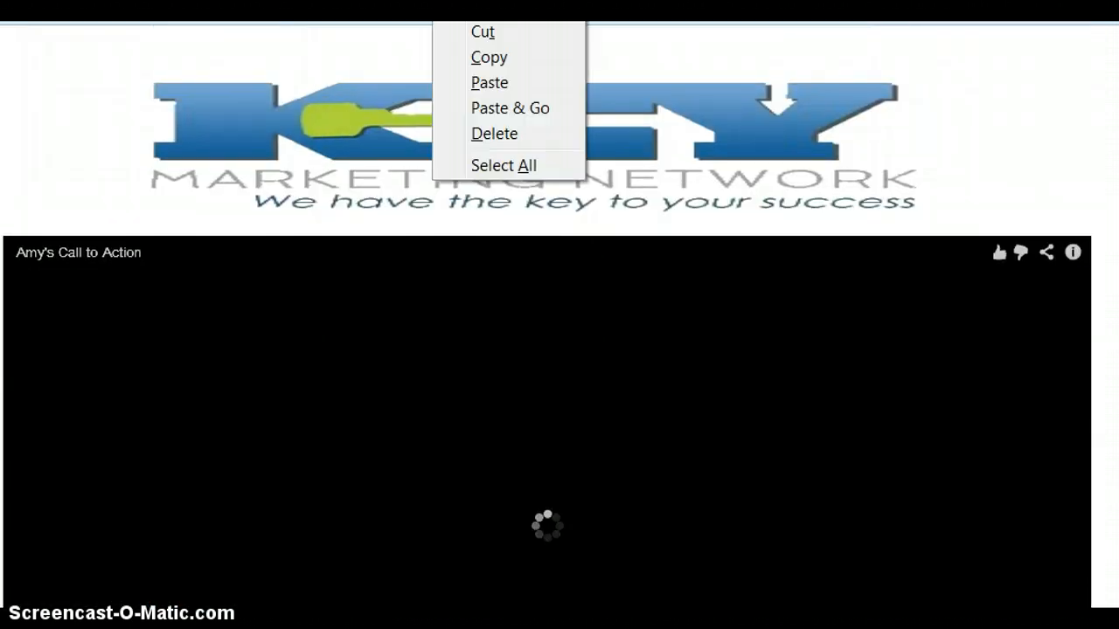
click(486, 59)
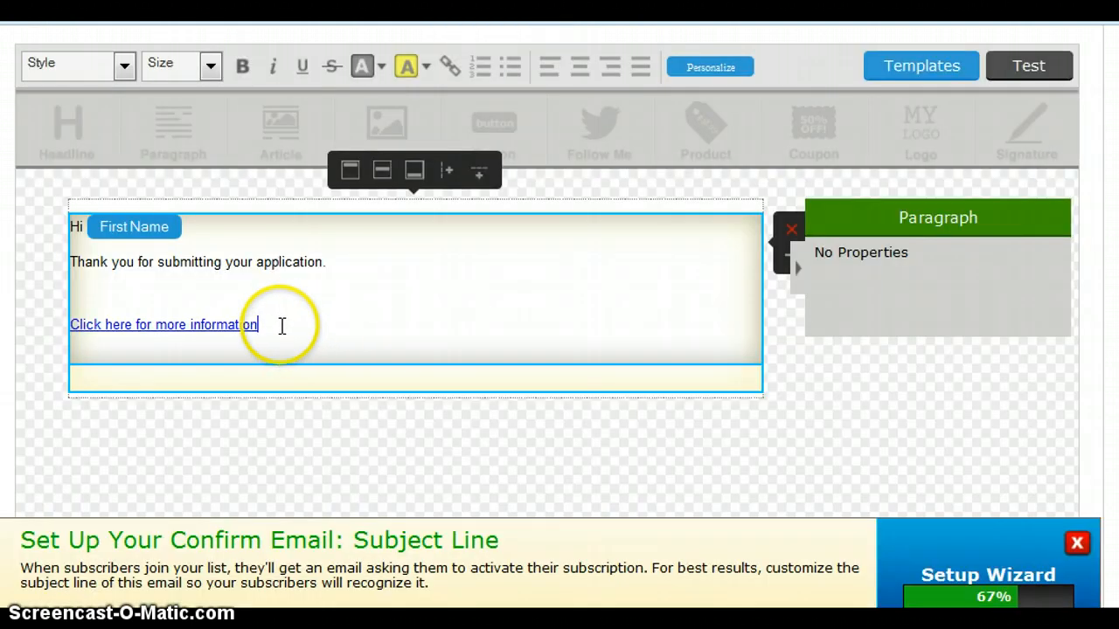
Step: Repoint the 'Click here' link to the pasted capture page address, adding blank lines below
drag(273, 323, 58, 317)
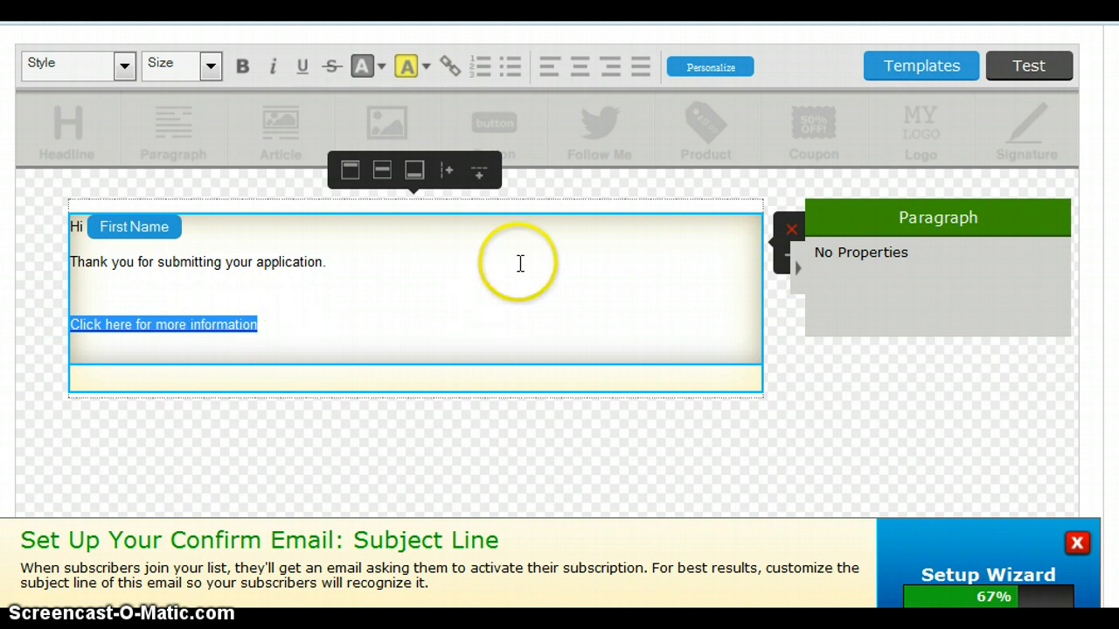
click(448, 67)
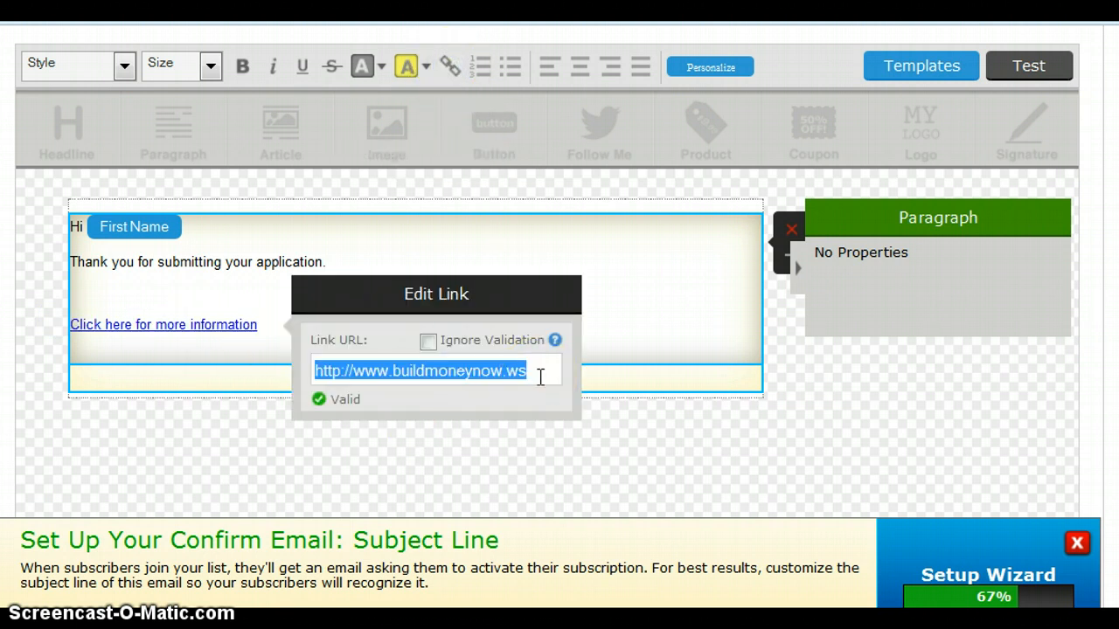
key(BackSpace)
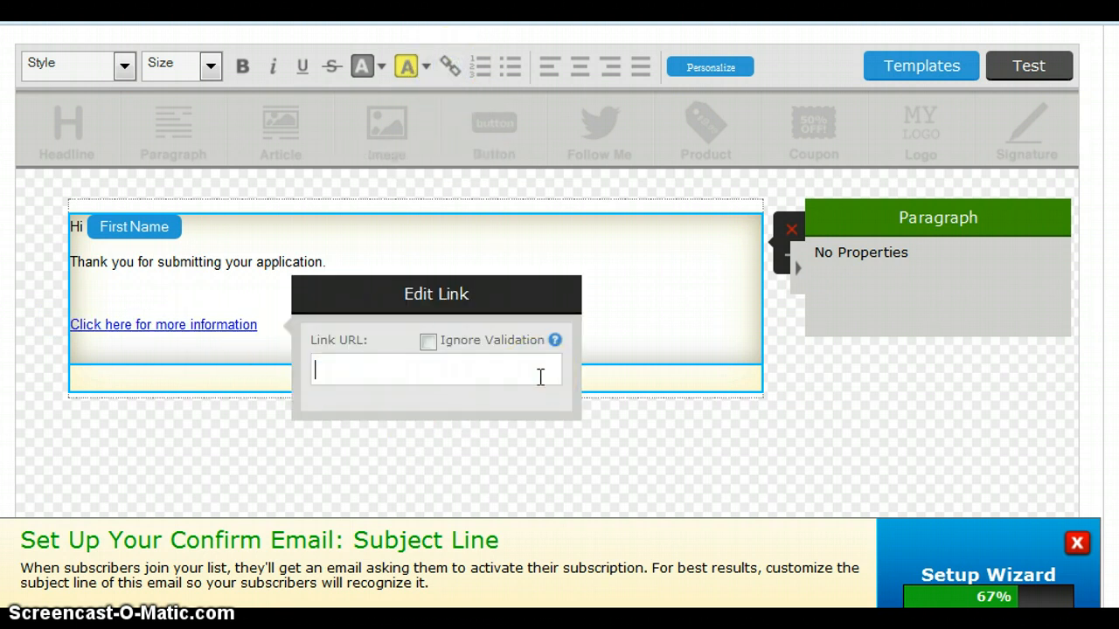
right_click(369, 373)
click(427, 474)
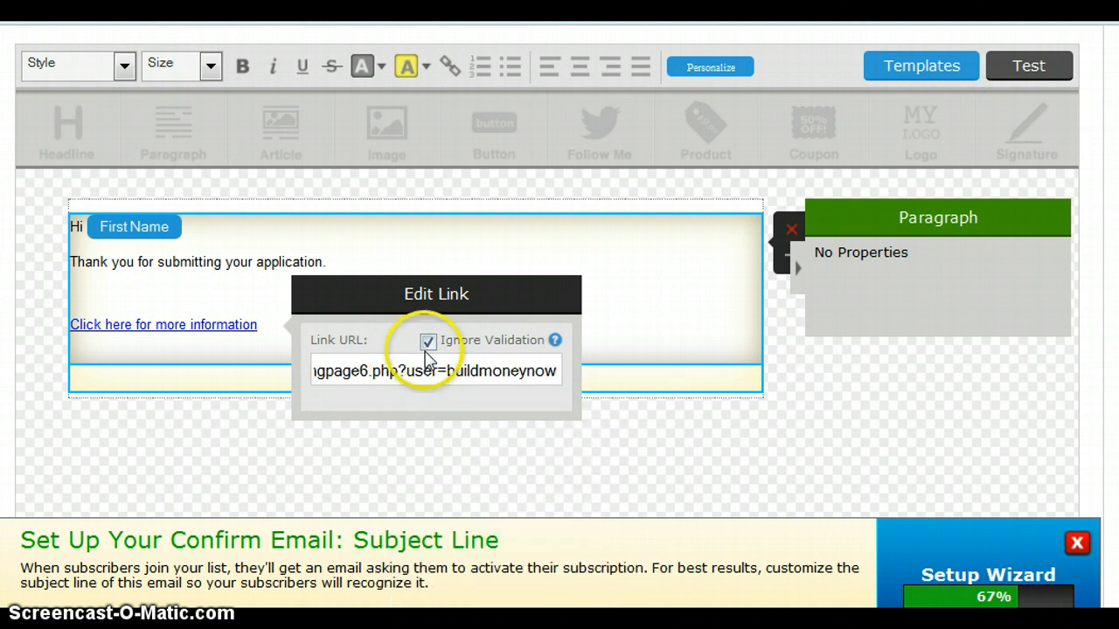
click(428, 341)
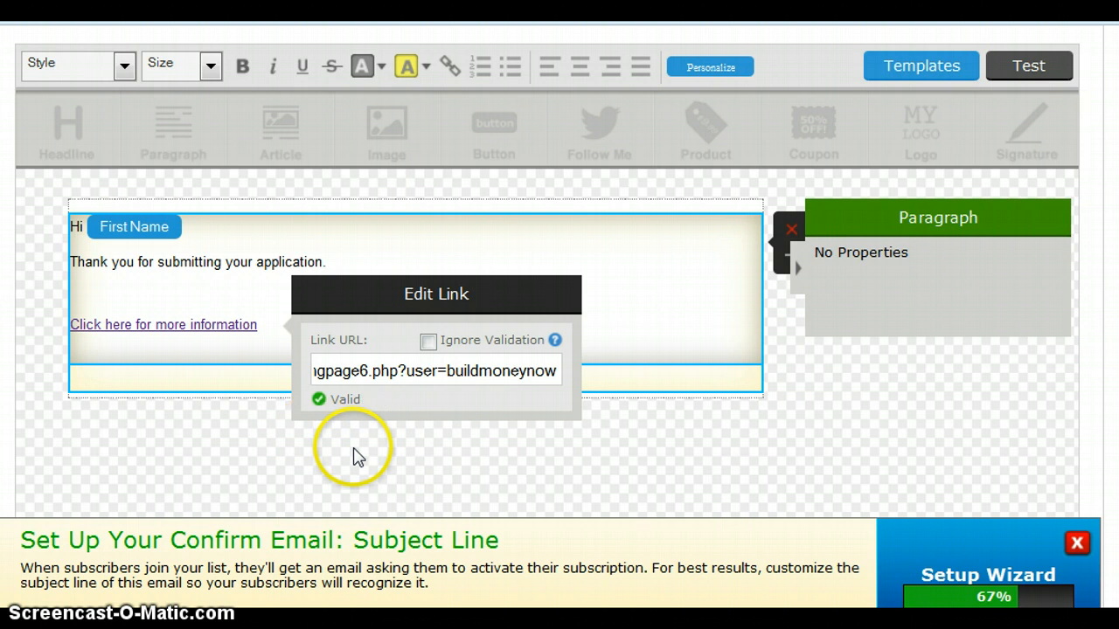
click(274, 303)
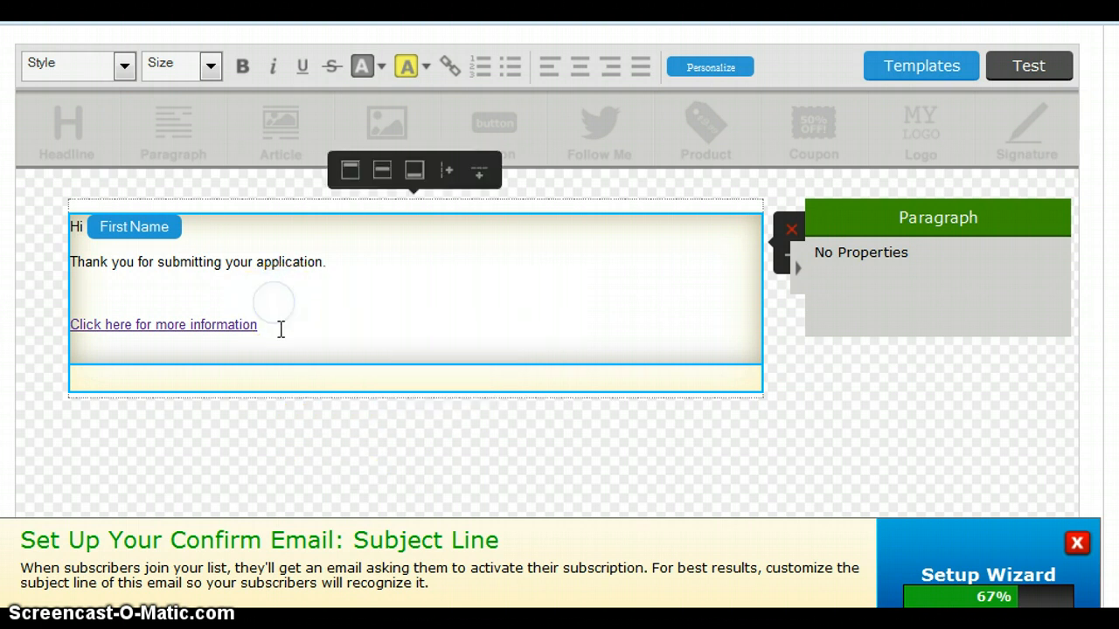
click(280, 328)
key(Return)
key(Return)
key(Return)
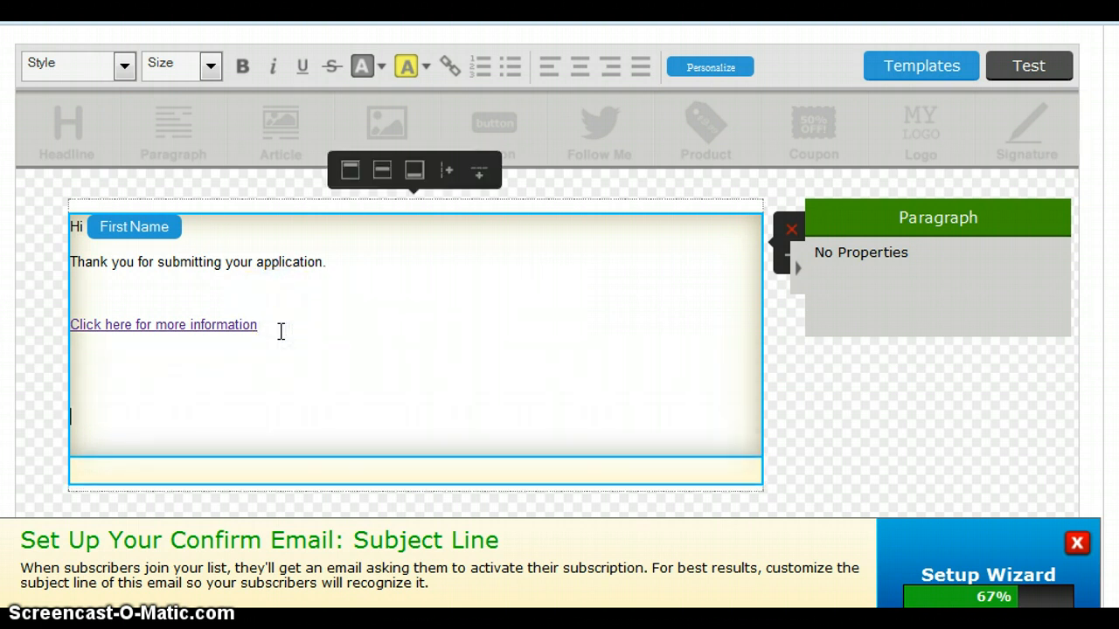
Step: Add the sign-off 'Looking forward to working with you,' with the sender's name on the next line
text(Sin)
text(Looking foreard)
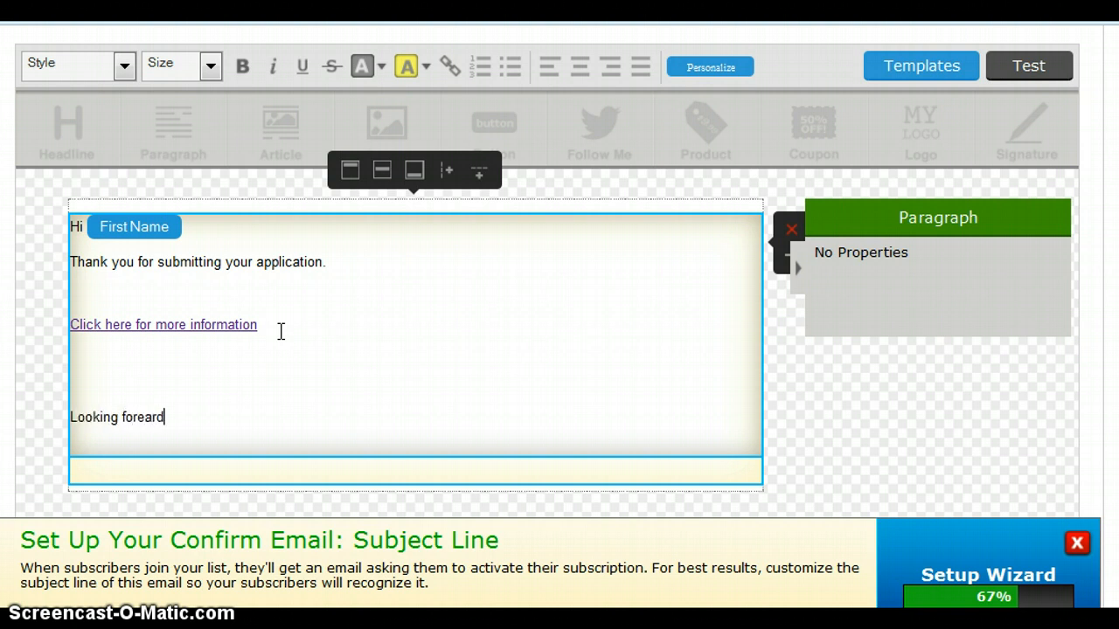
key(BackSpace)
key(BackSpace)
key(BackSpace)
key(BackSpace)
text(ward to working)
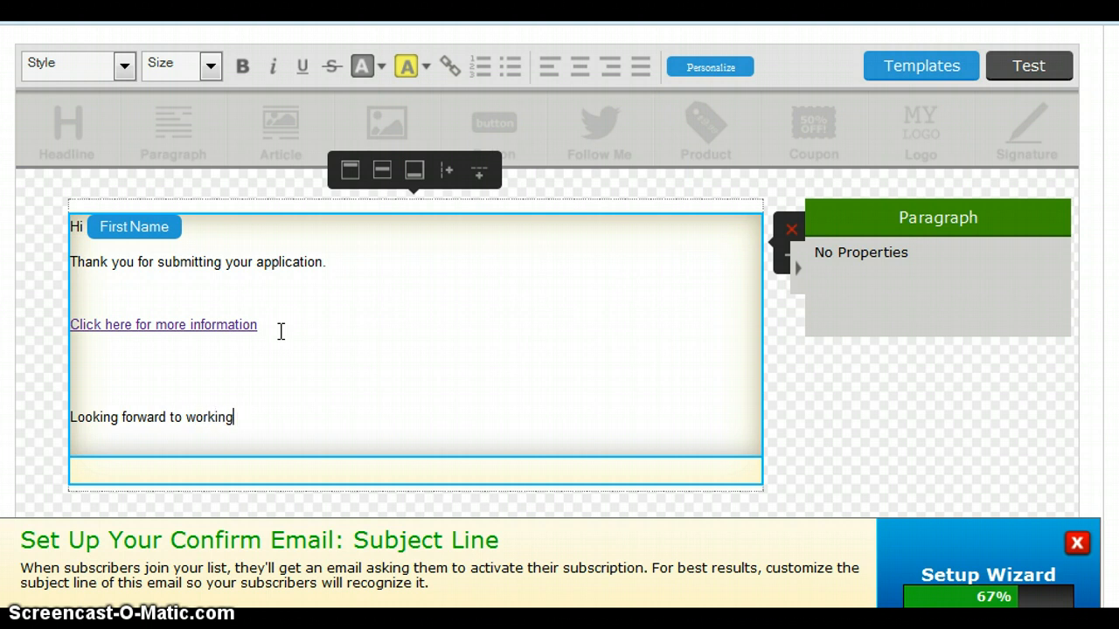
text( with you,)
key(Return)
text(Amy)
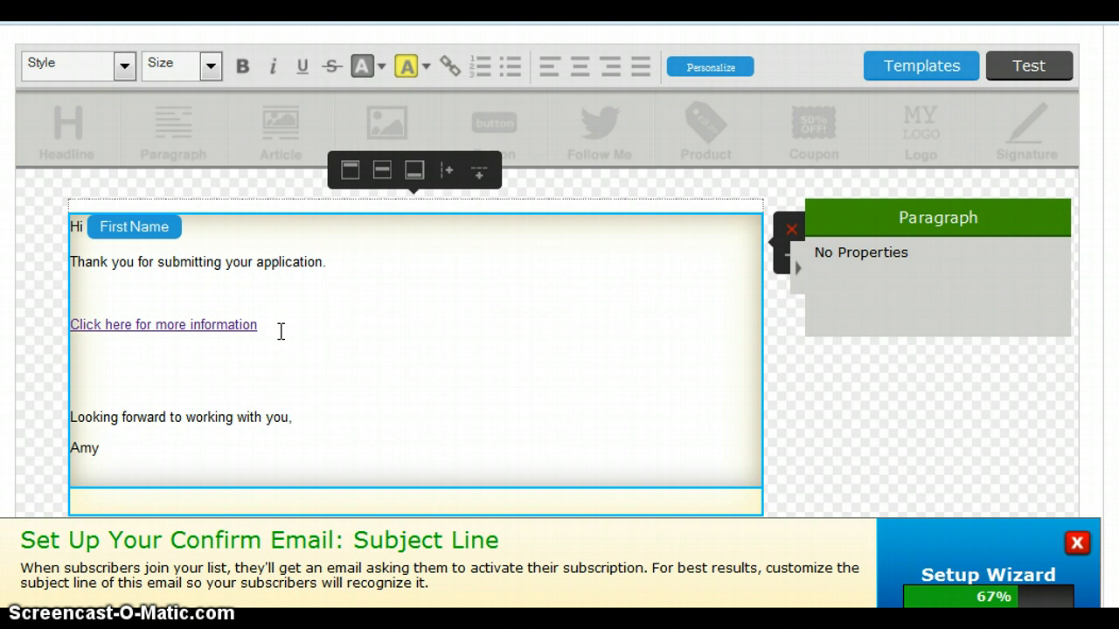
click(280, 331)
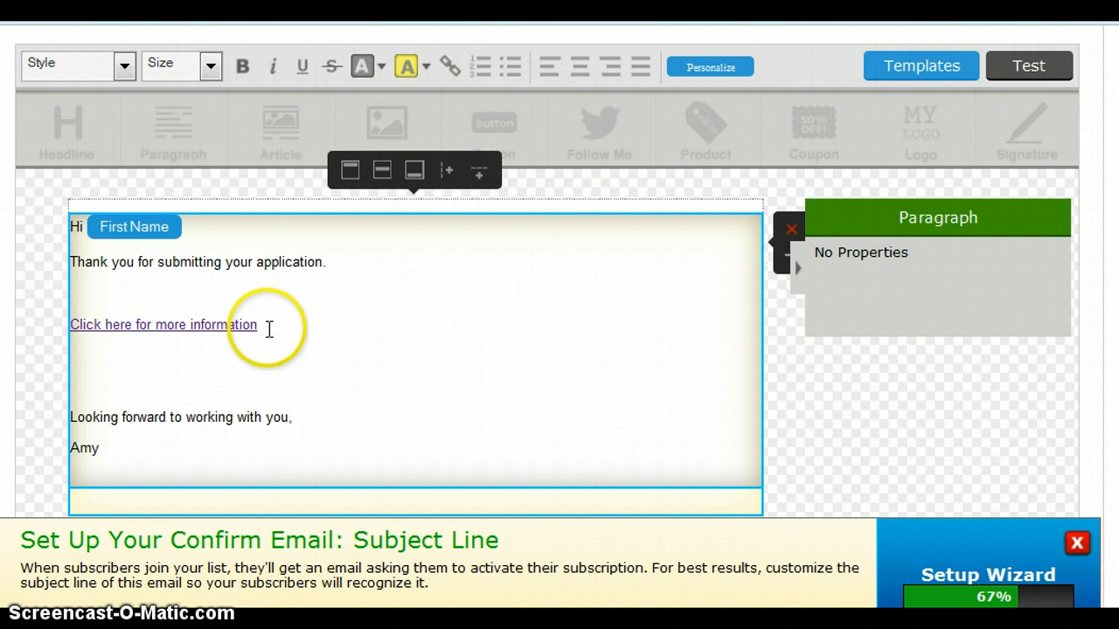
Step: Make the 'Click here for more information' link text bold
click(459, 216)
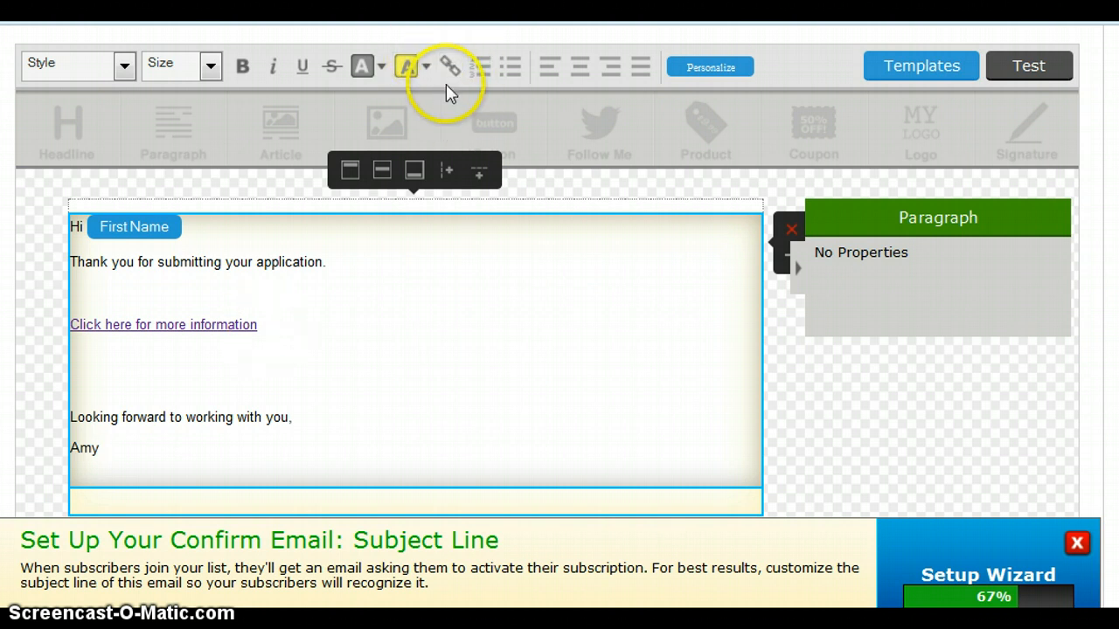
drag(263, 325, 22, 319)
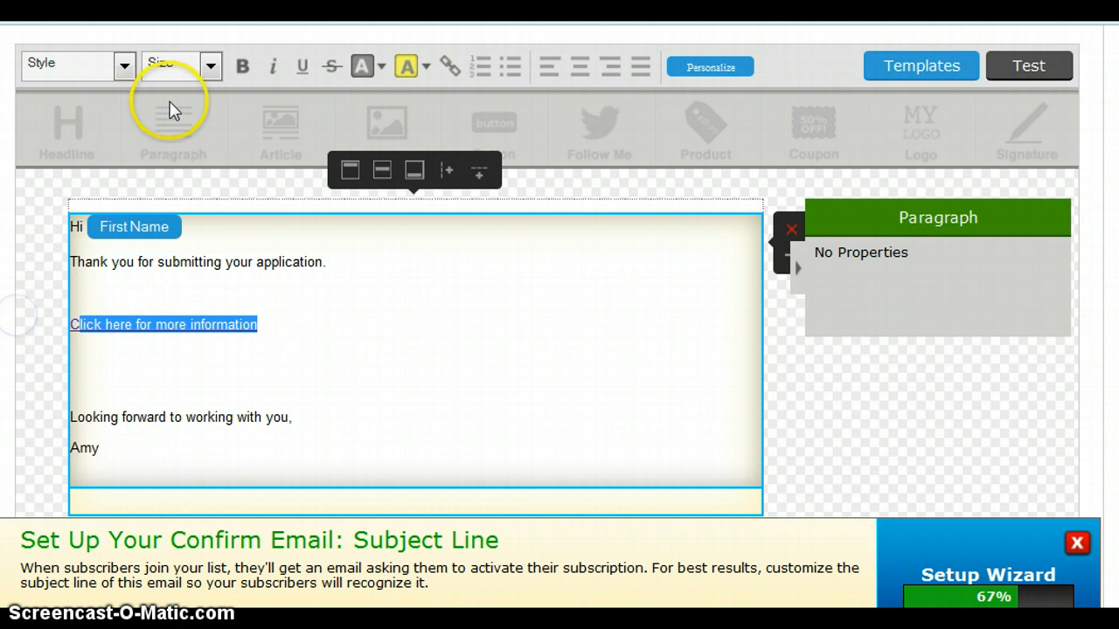
click(242, 67)
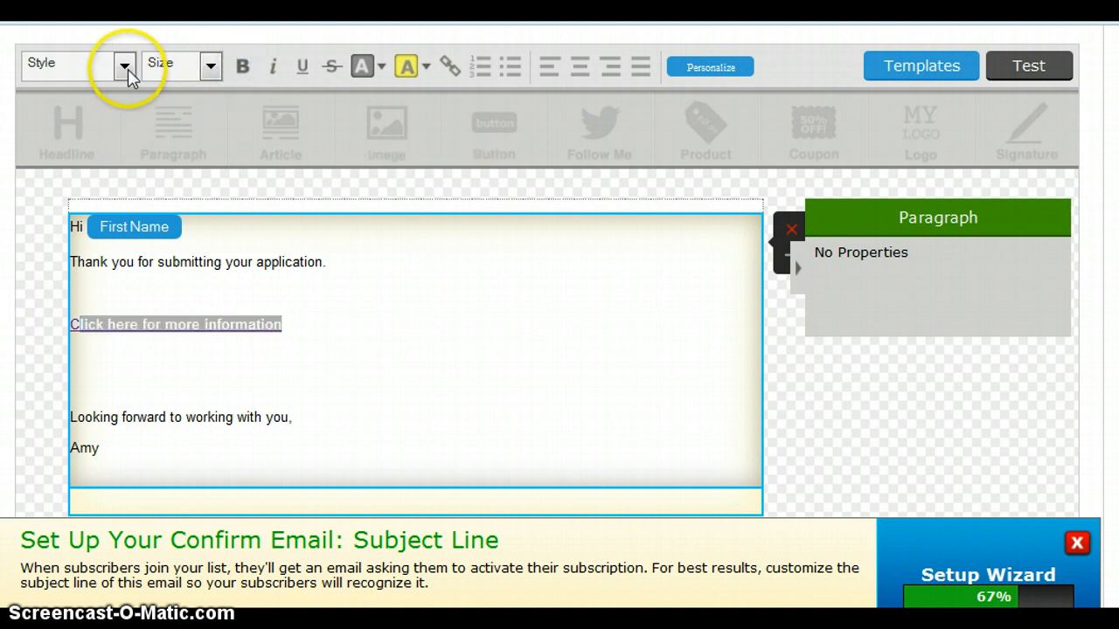
click(211, 66)
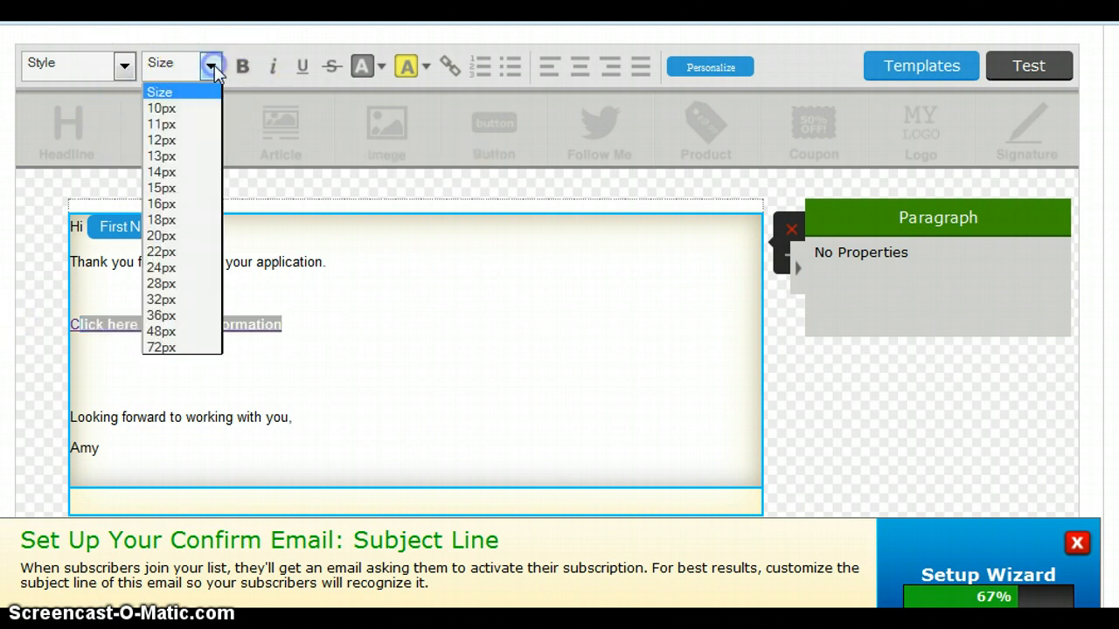
Step: Set the bold link text to 20px and save the message
click(196, 236)
click(527, 329)
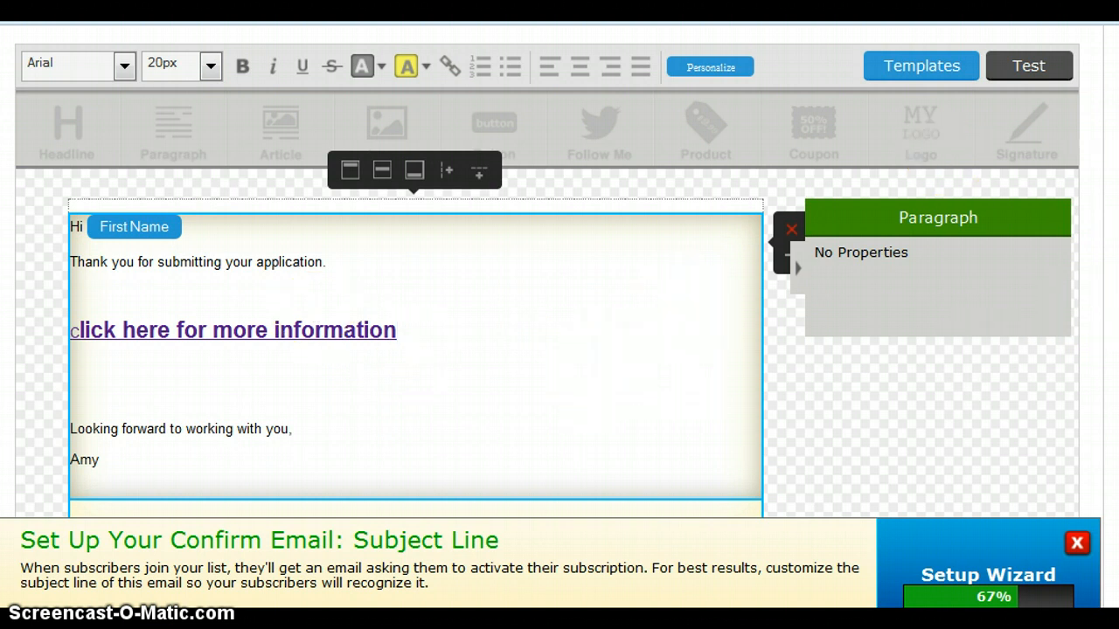
scroll(547, 277, down, 5)
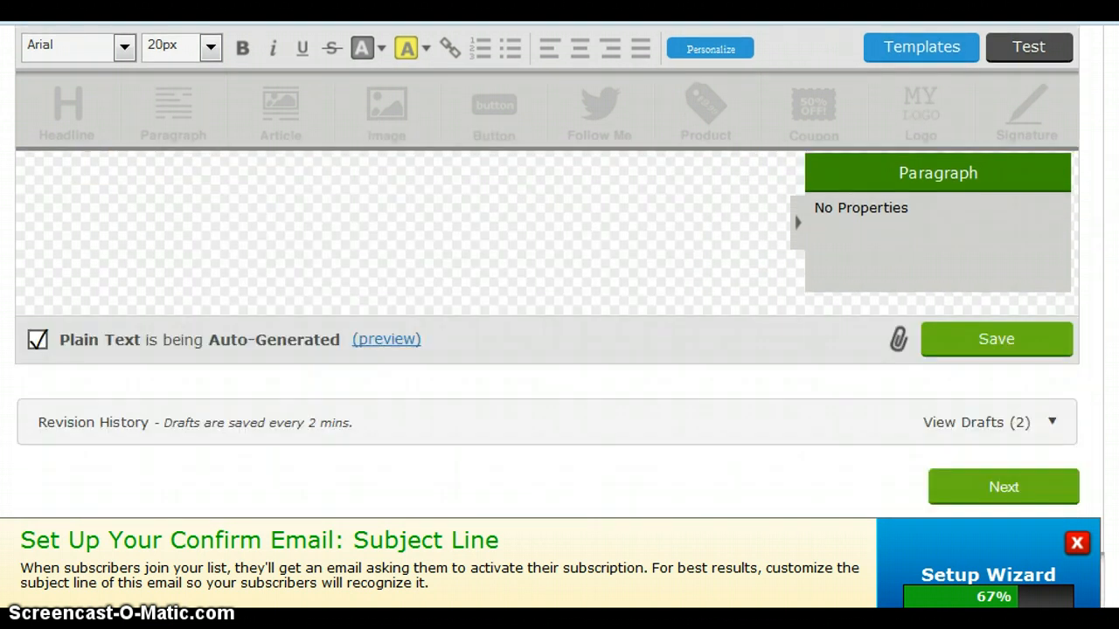
click(976, 342)
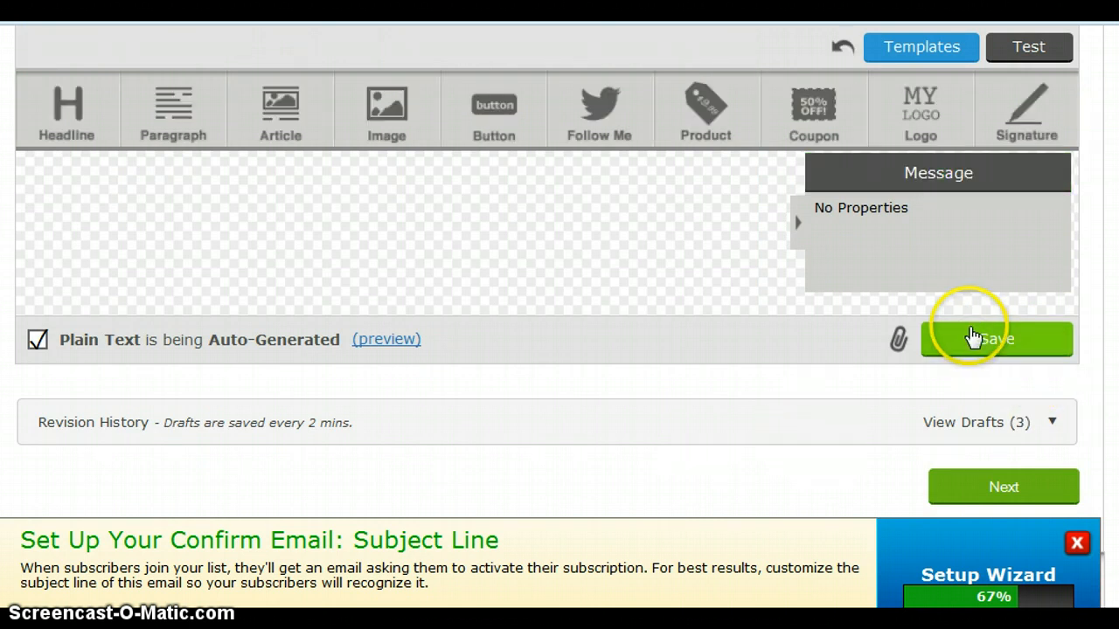
click(972, 337)
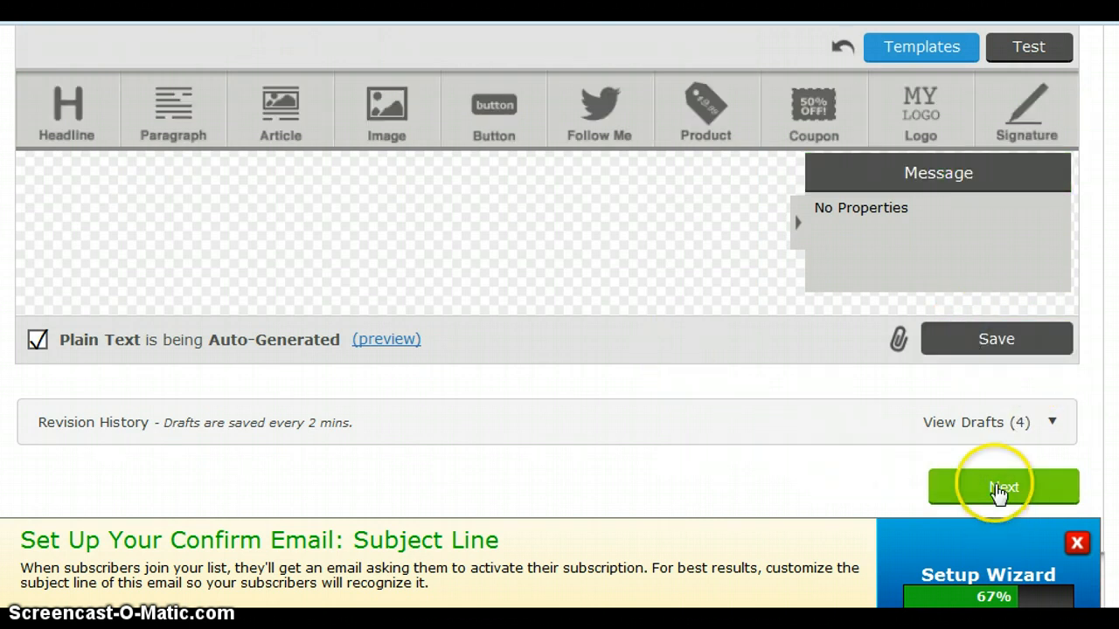
Step: Continue to the Settings step with click tracking on, then save and exit
click(1000, 491)
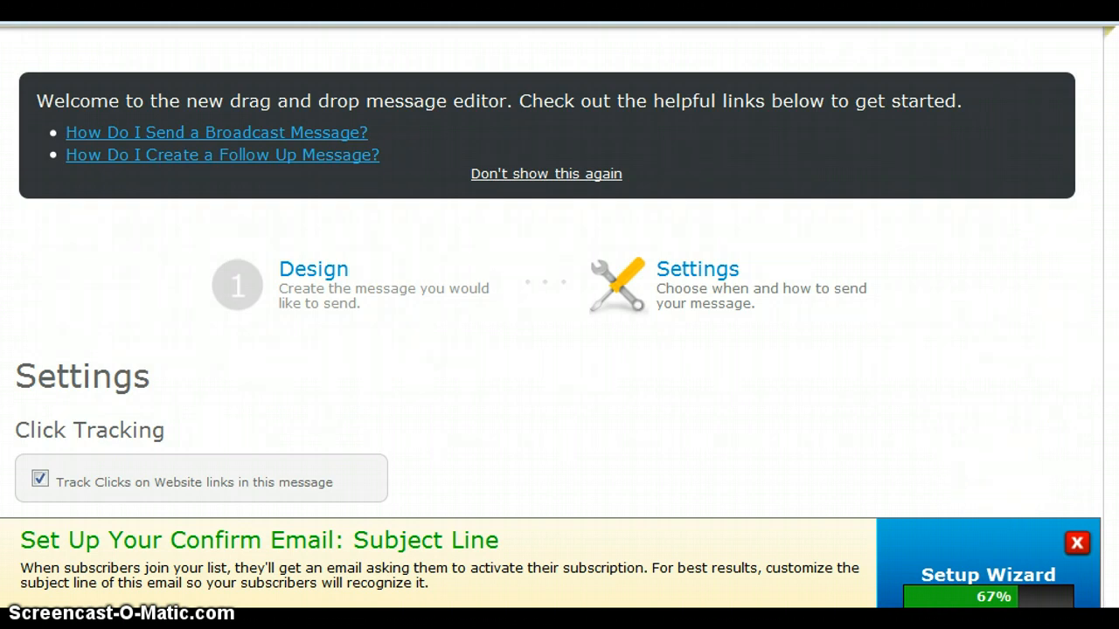
scroll(560, 271, down, 4)
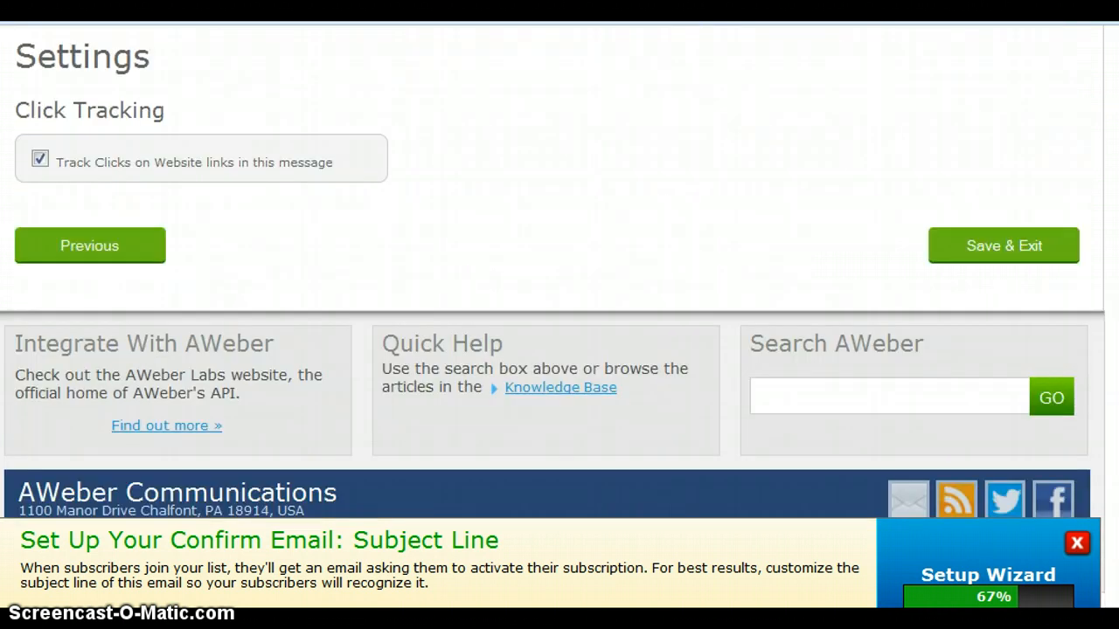
scroll(559, 297, down, 1)
scroll(560, 315, up, 5)
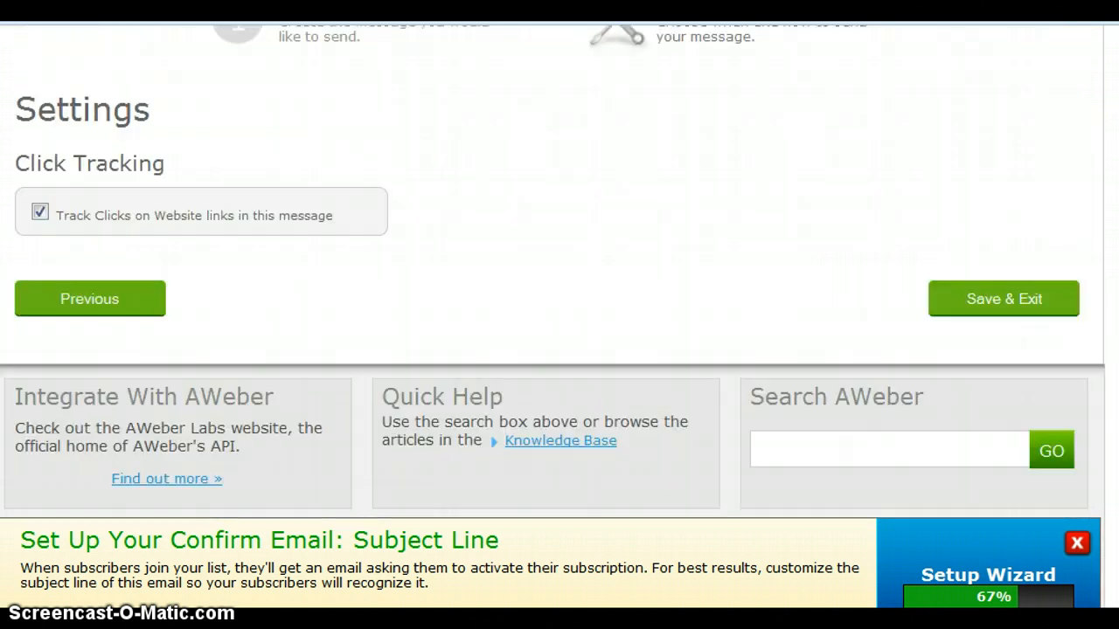
scroll(560, 315, down, 3)
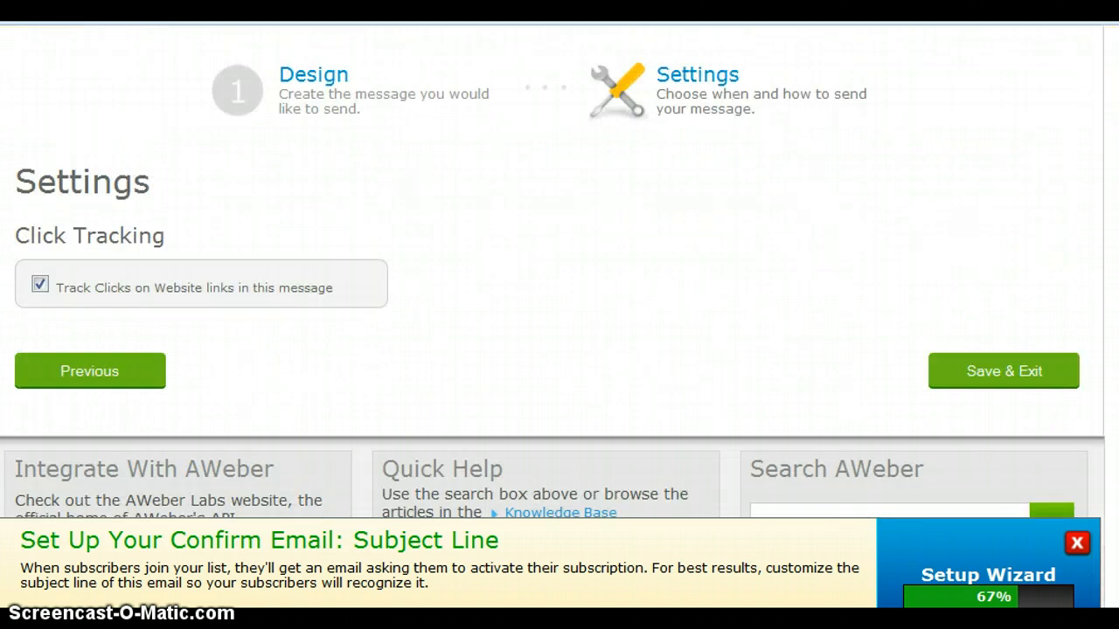
click(988, 371)
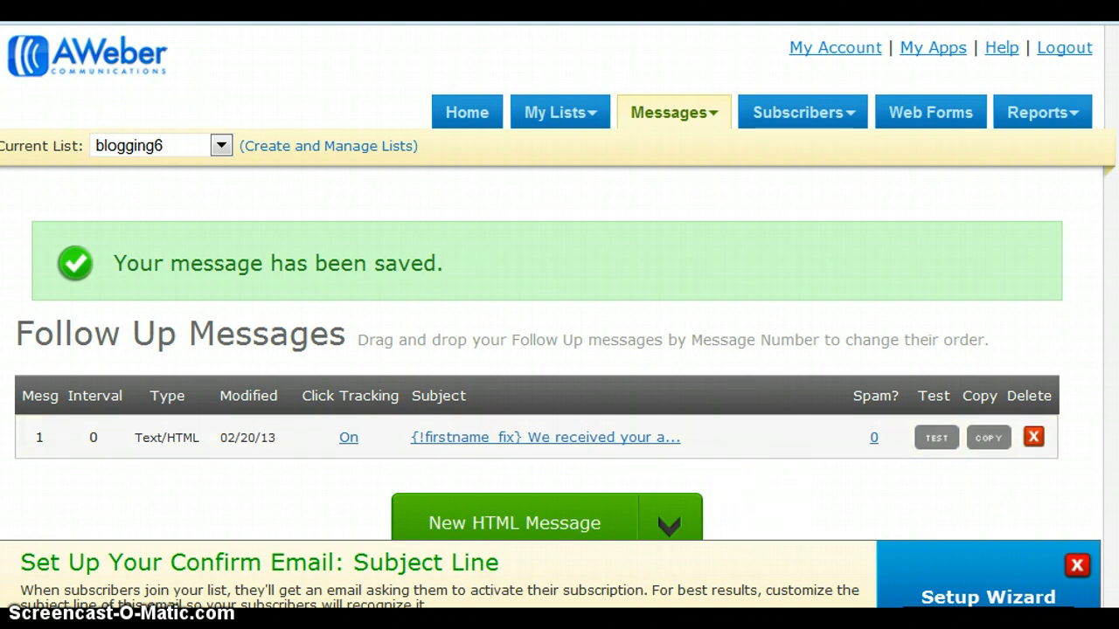
Step: Scroll through blogging6's Follow Up Messages list to review the saved welcome message
scroll(764, 499, down, 3)
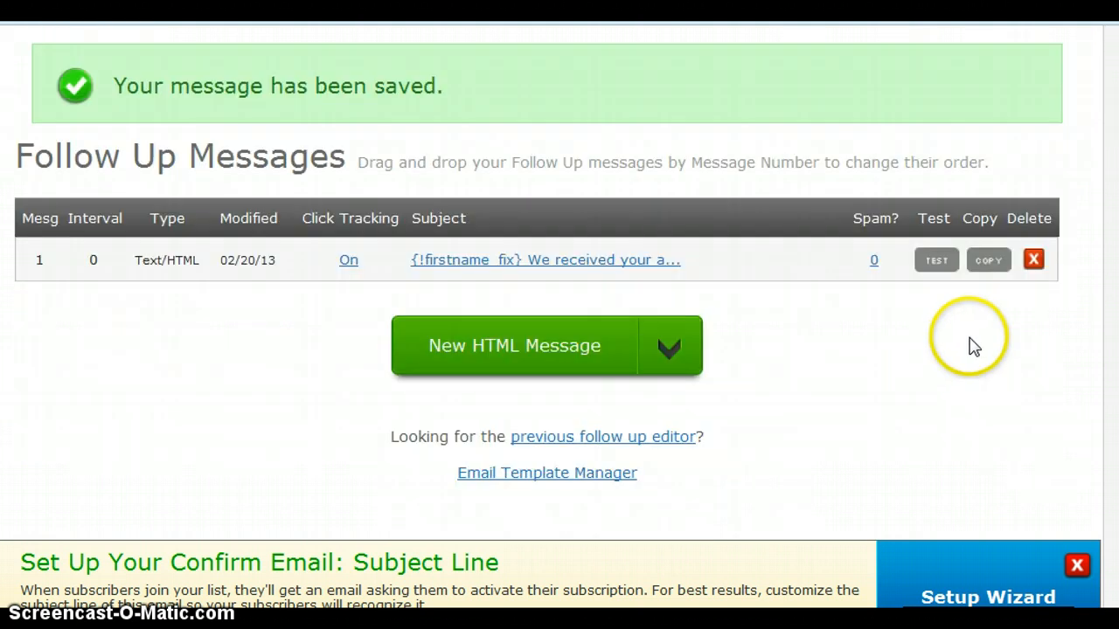
scroll(956, 338, down, 10)
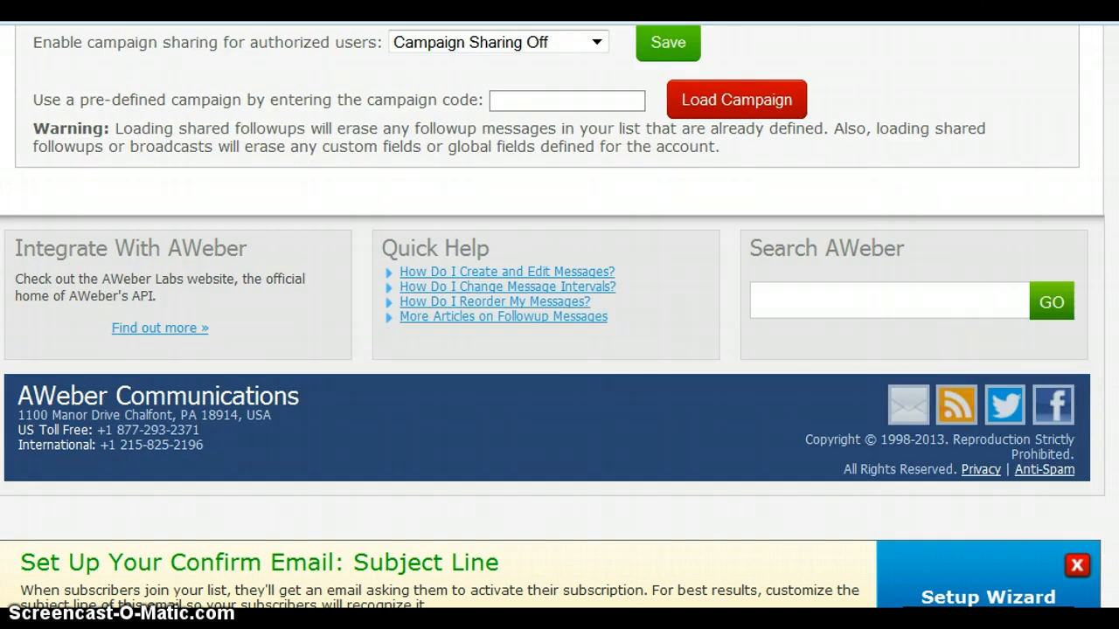
scroll(553, 350, up, 8)
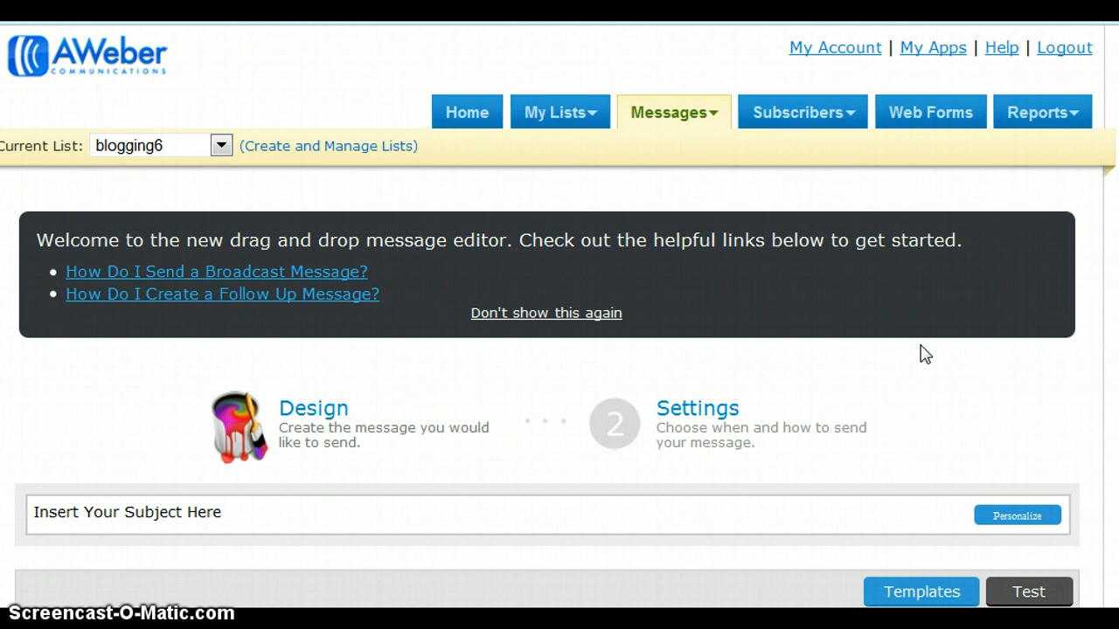
Step: Switch the current list to soloads_one, discarding the unsaved new message page
click(220, 146)
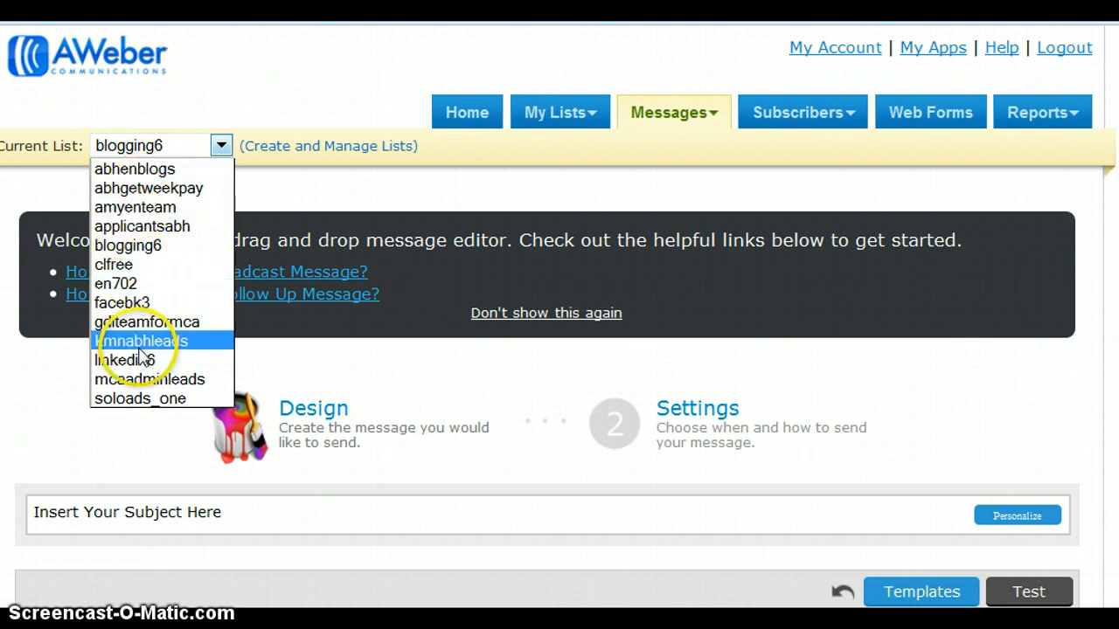
click(153, 400)
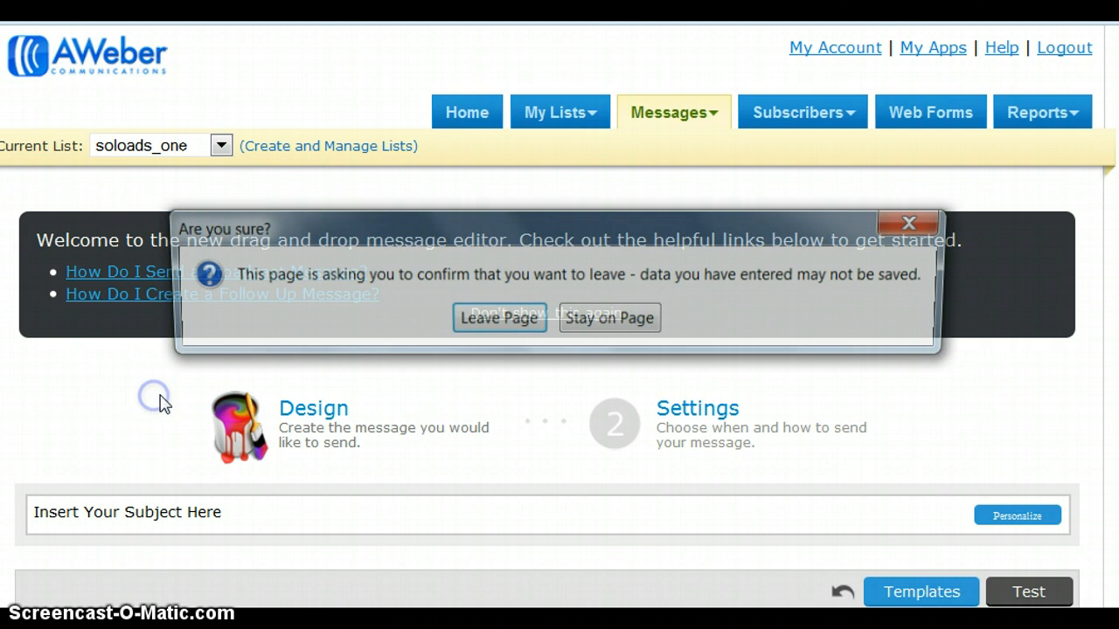
click(486, 318)
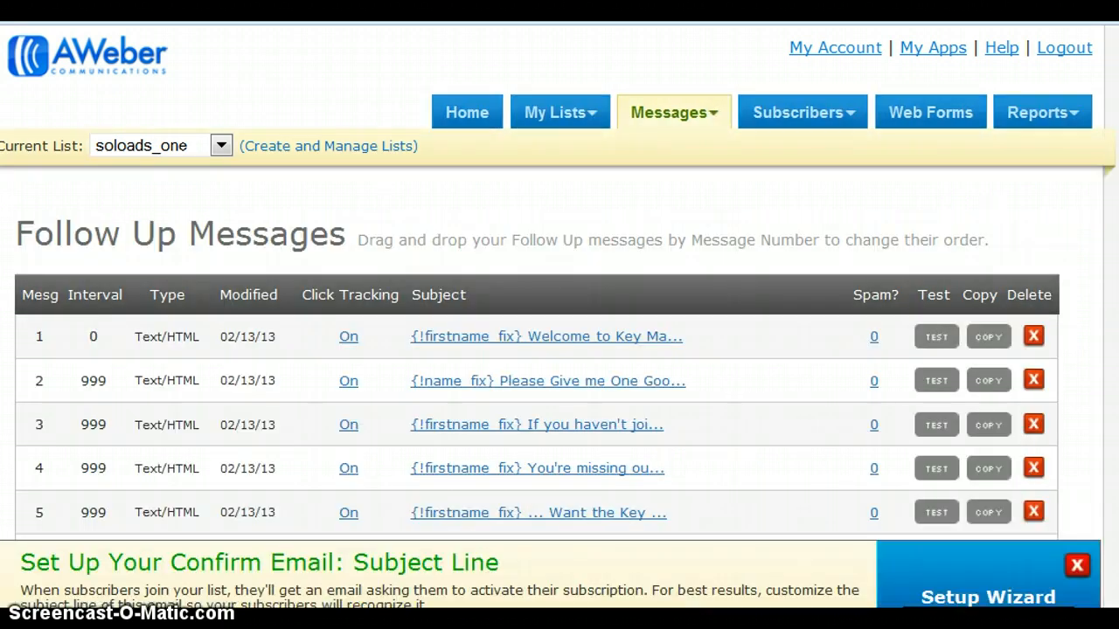
scroll(537, 350, down, 14)
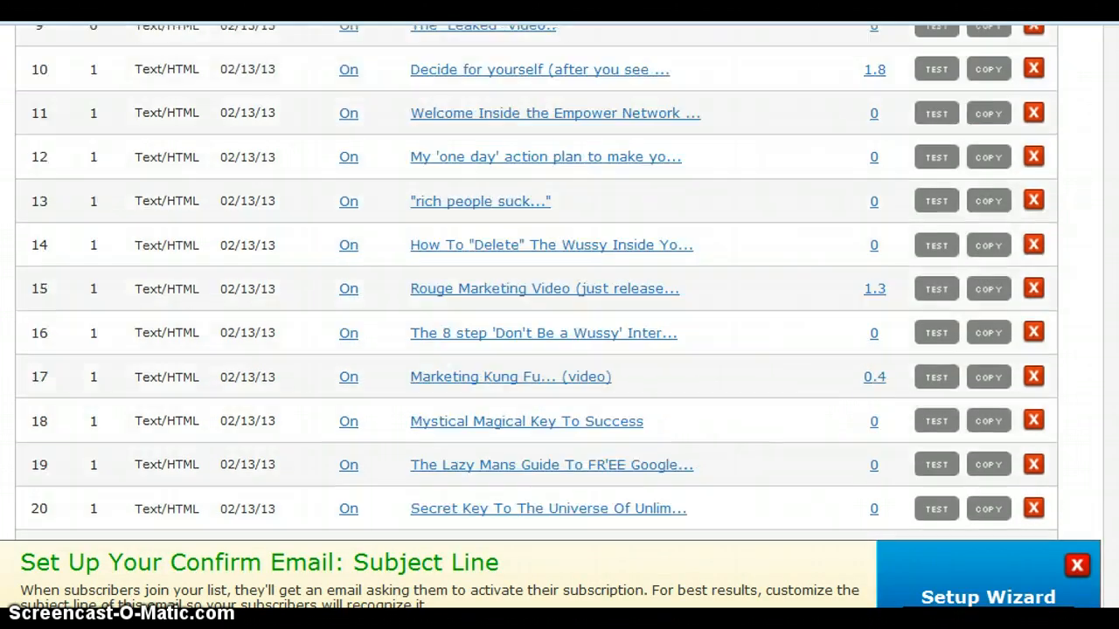
scroll(537, 349, down, 20)
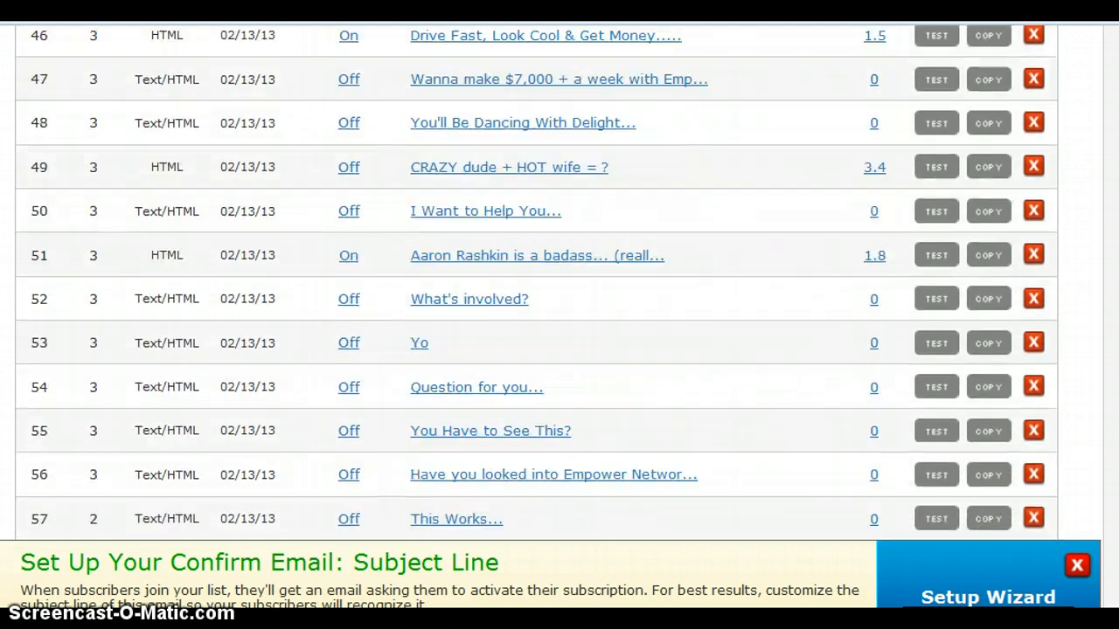
scroll(537, 350, down, 8)
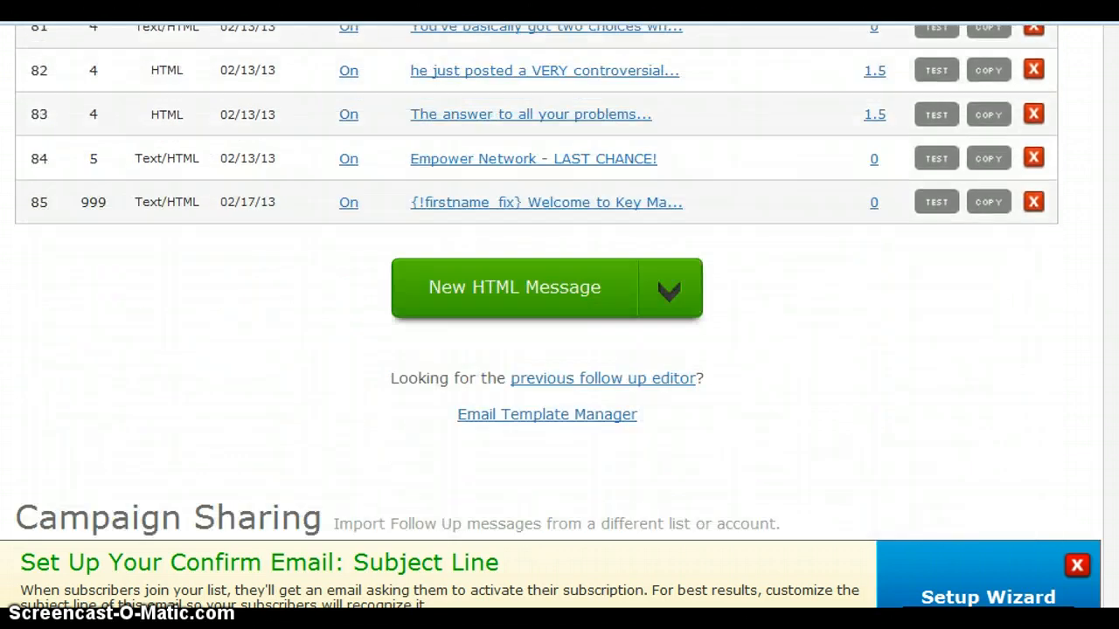
scroll(560, 349, down, 5)
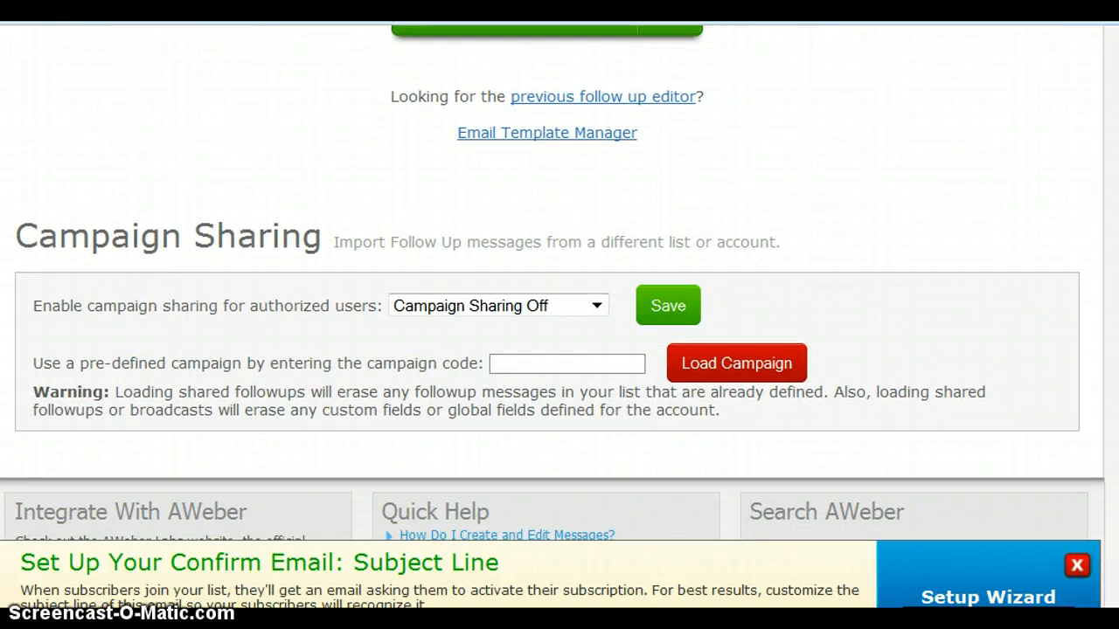
scroll(559, 350, up, 8)
scroll(559, 350, up, 20)
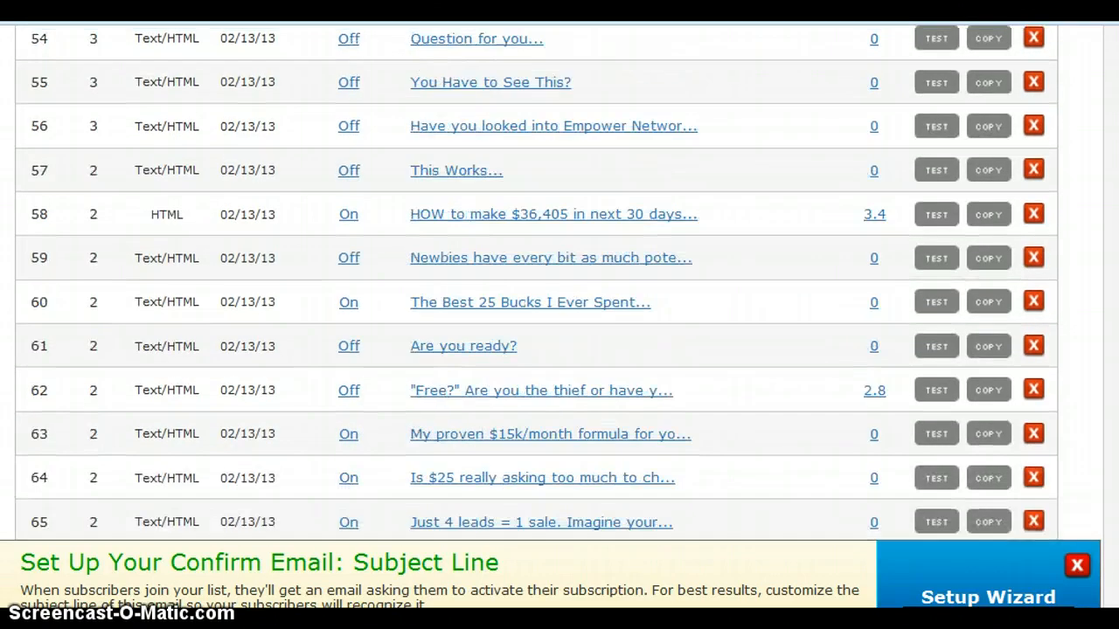
scroll(560, 350, down, 20)
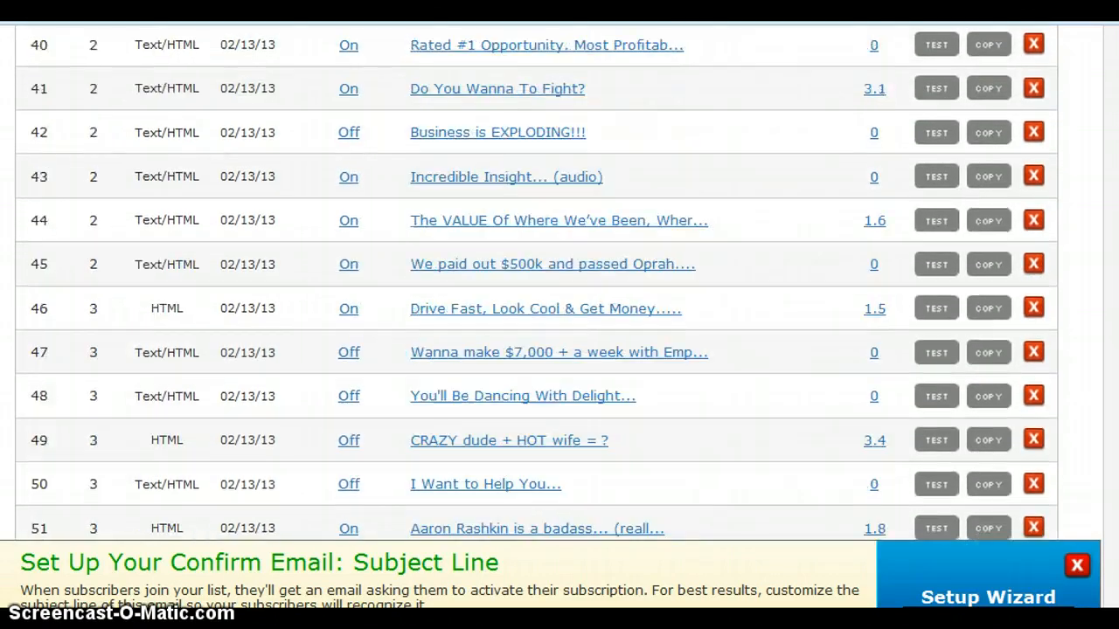
scroll(560, 349, down, 20)
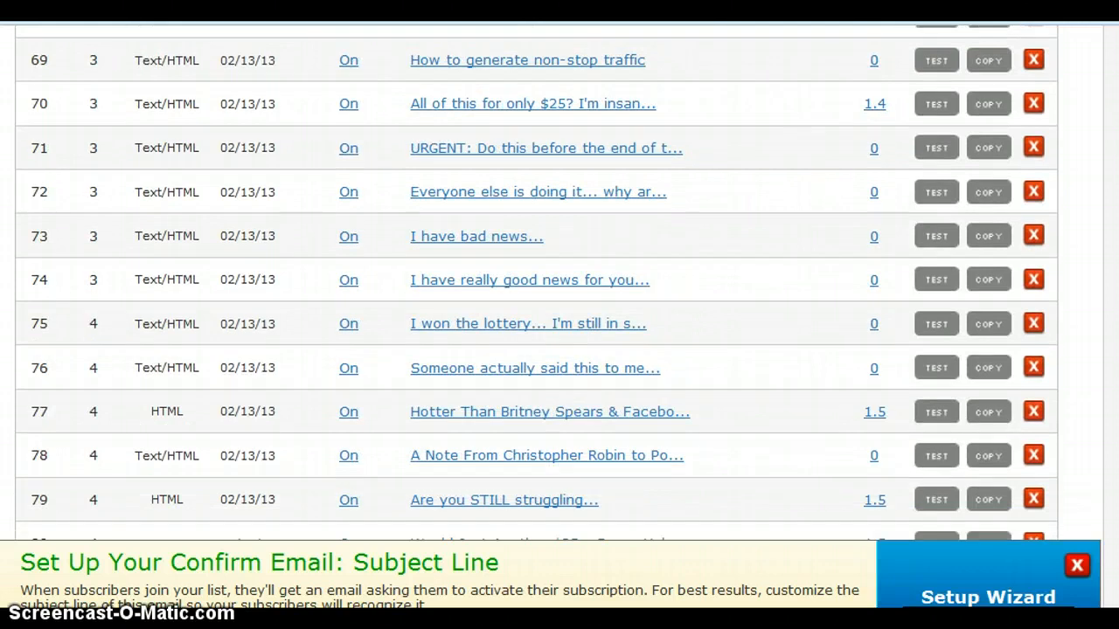
scroll(560, 350, down, 3)
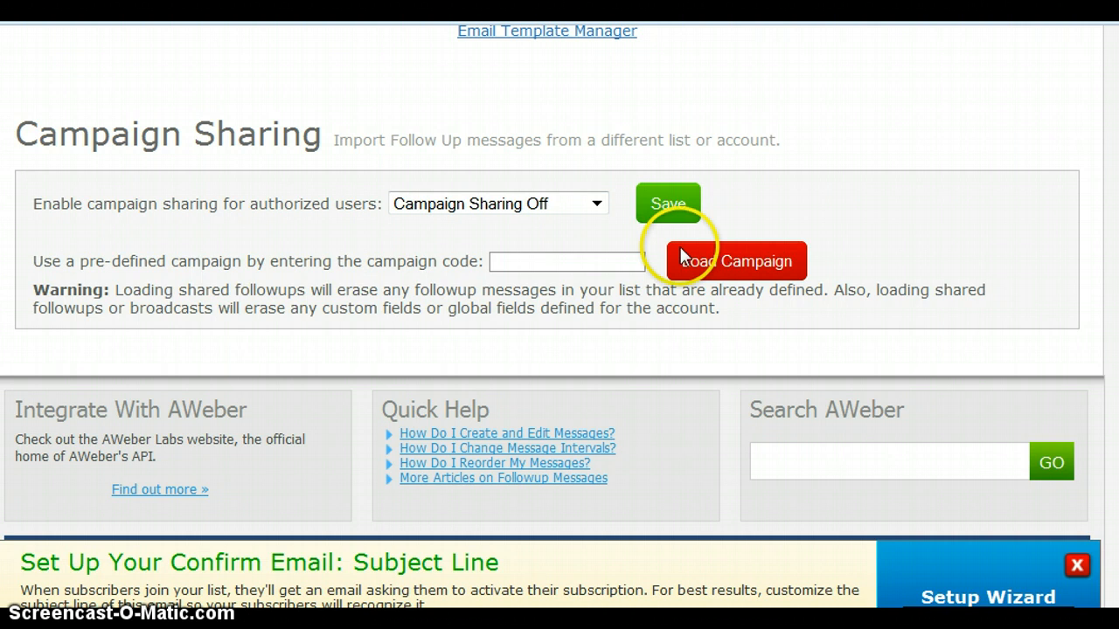
Step: Activate campaign sharing for Followups and Broadcasts on soloads_one and save it
click(594, 210)
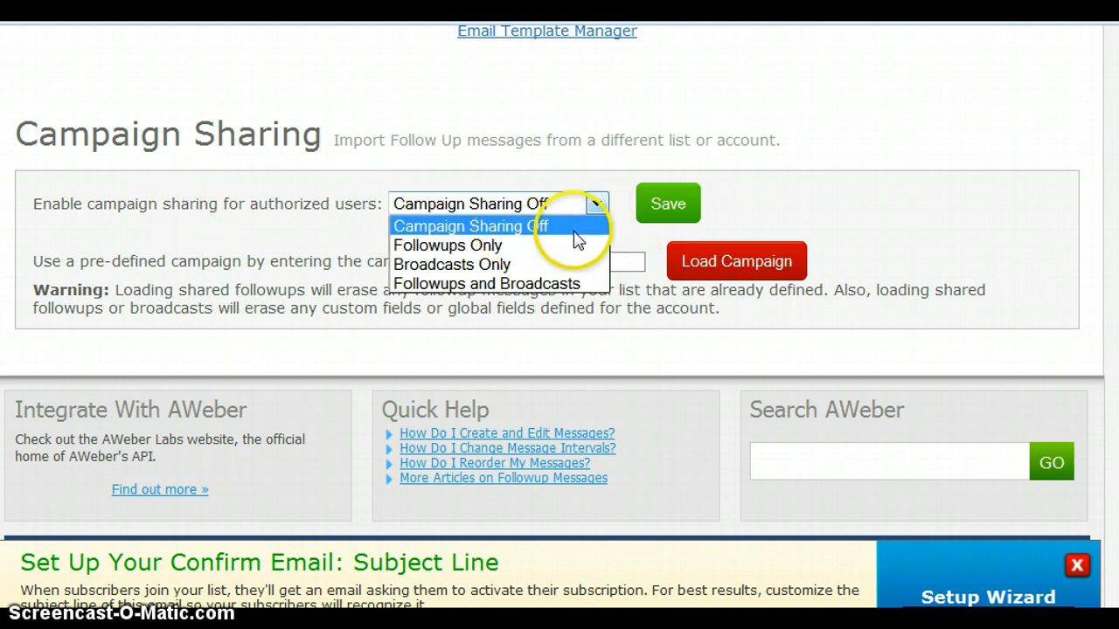
click(528, 283)
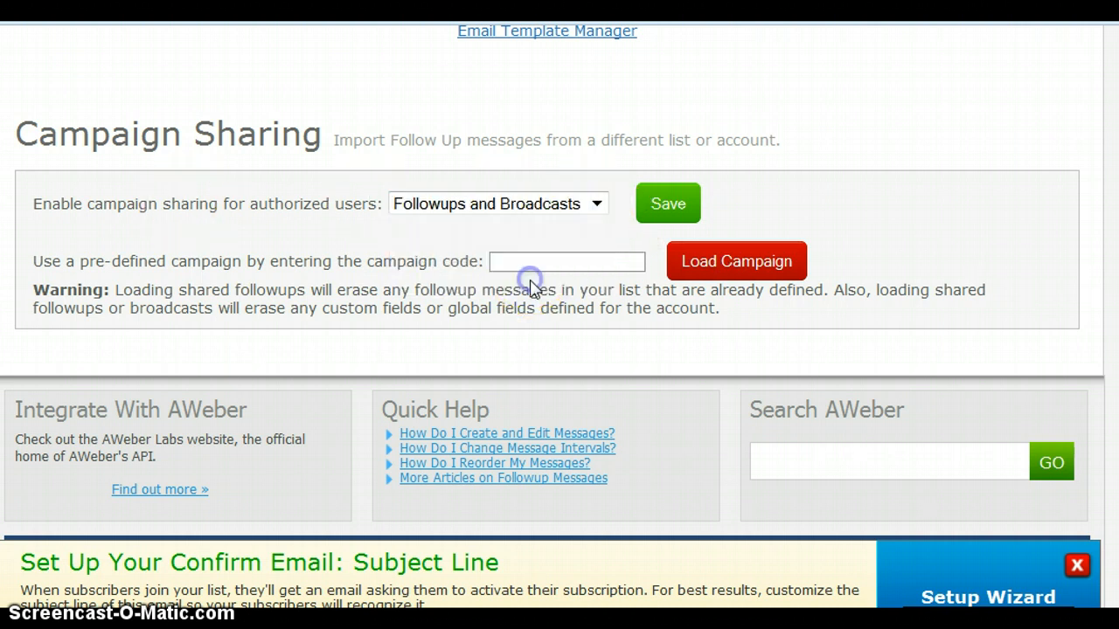
click(641, 202)
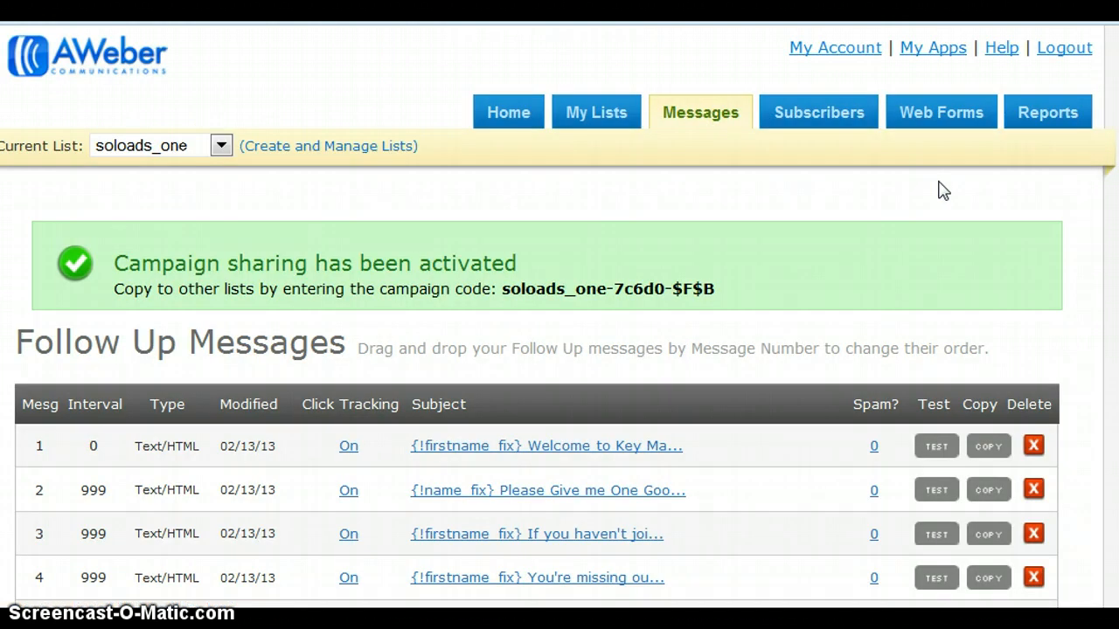
Step: Copy the newly generated soloads_one campaign code
click(547, 277)
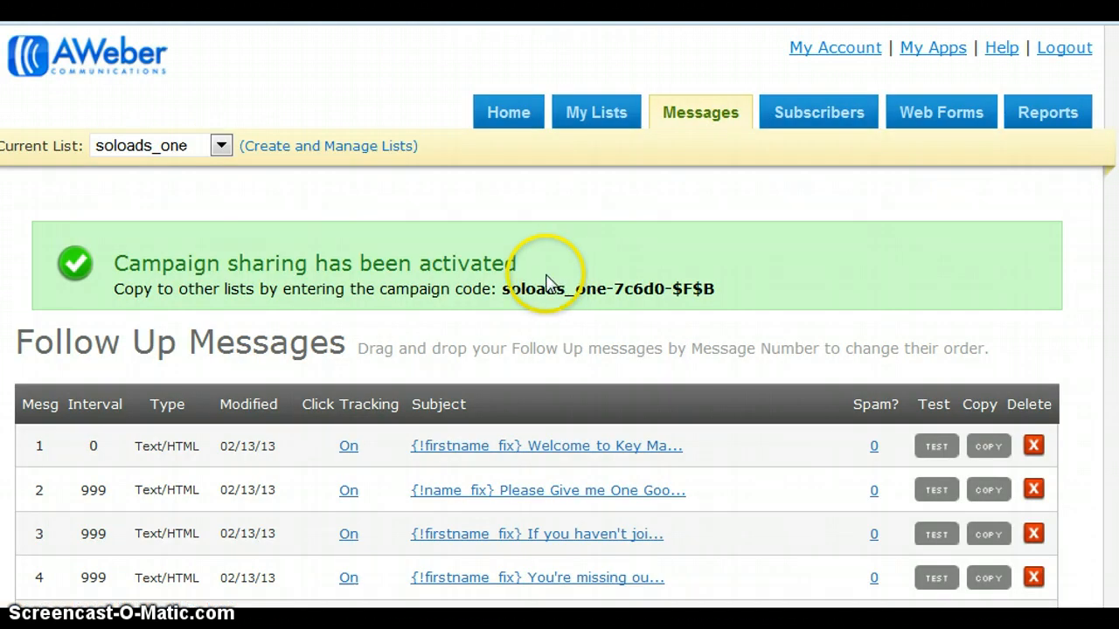
drag(503, 288, 717, 295)
key(ctrl+c)
right_click(699, 293)
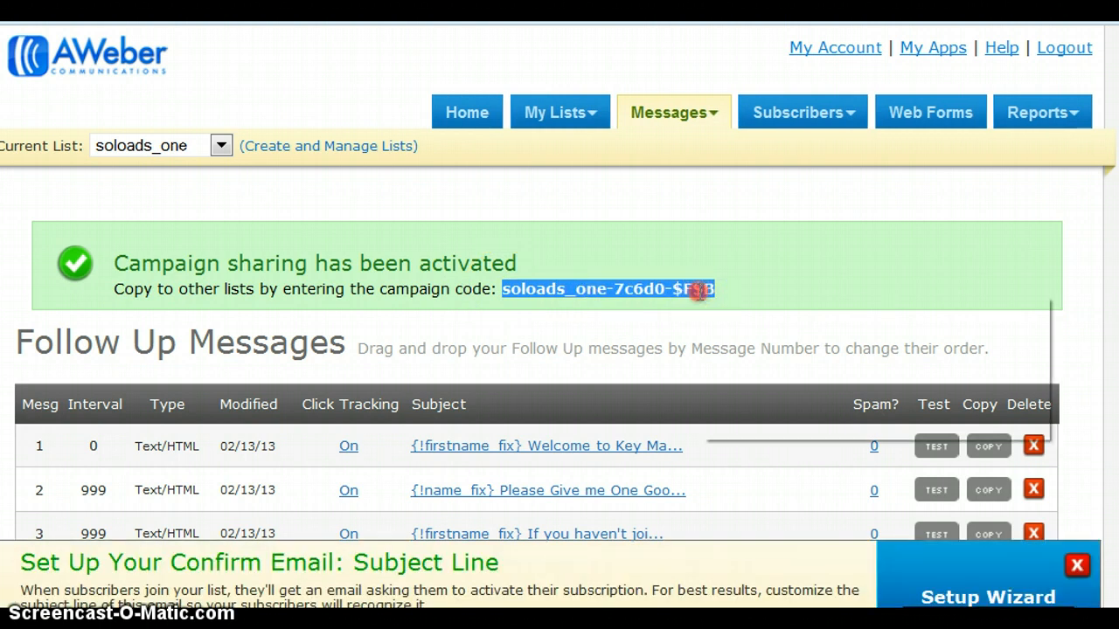
click(617, 227)
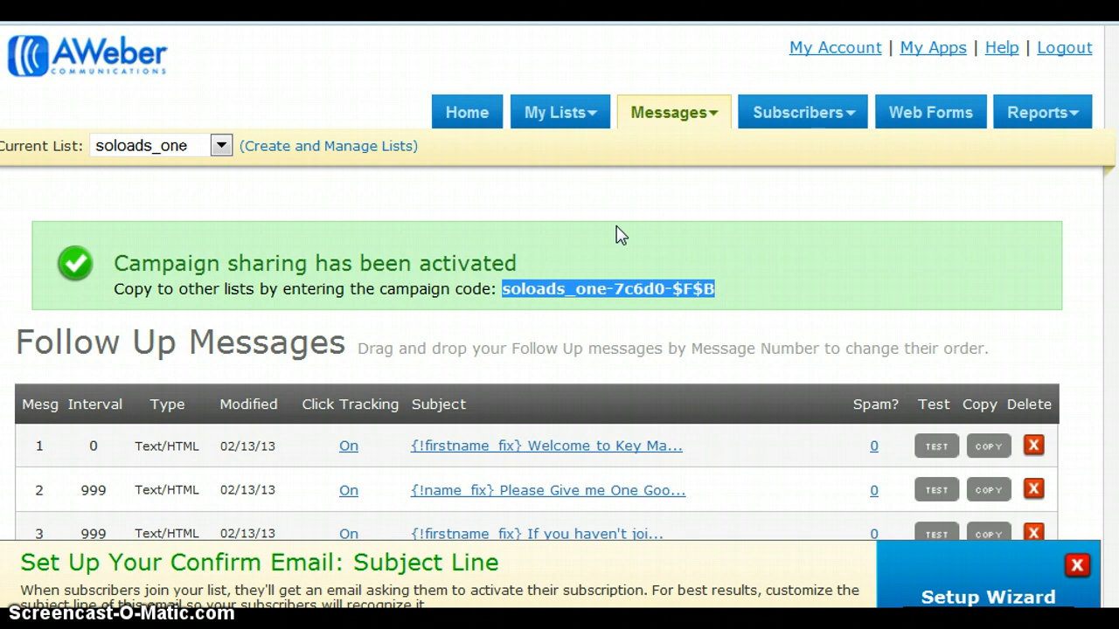
click(220, 146)
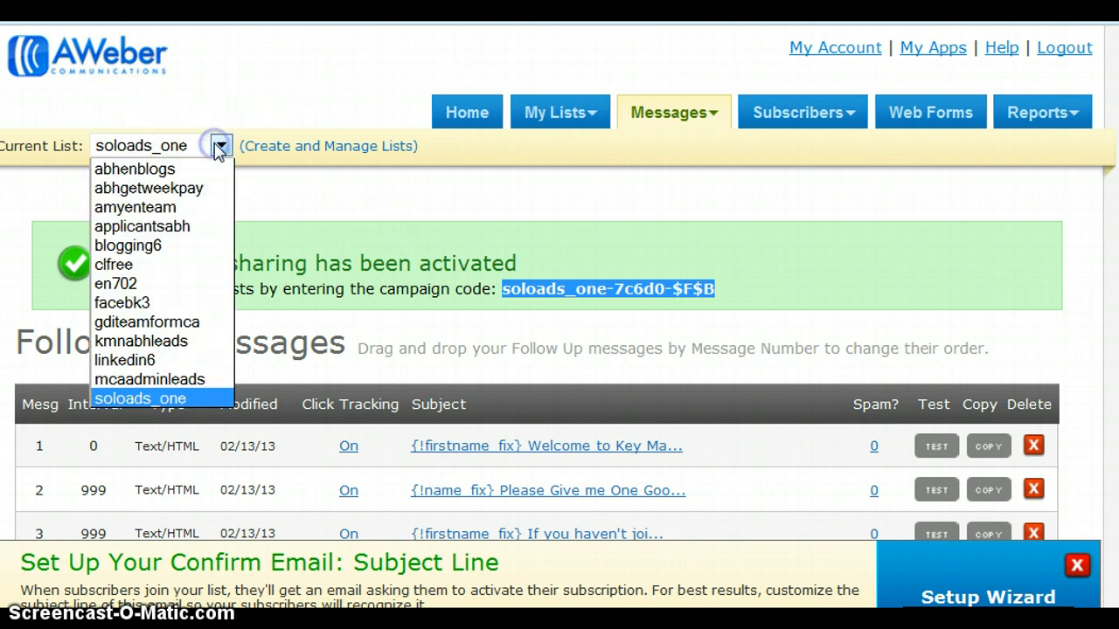
Step: Make blogging6 the current list and scroll down to its Campaign Sharing section
click(182, 245)
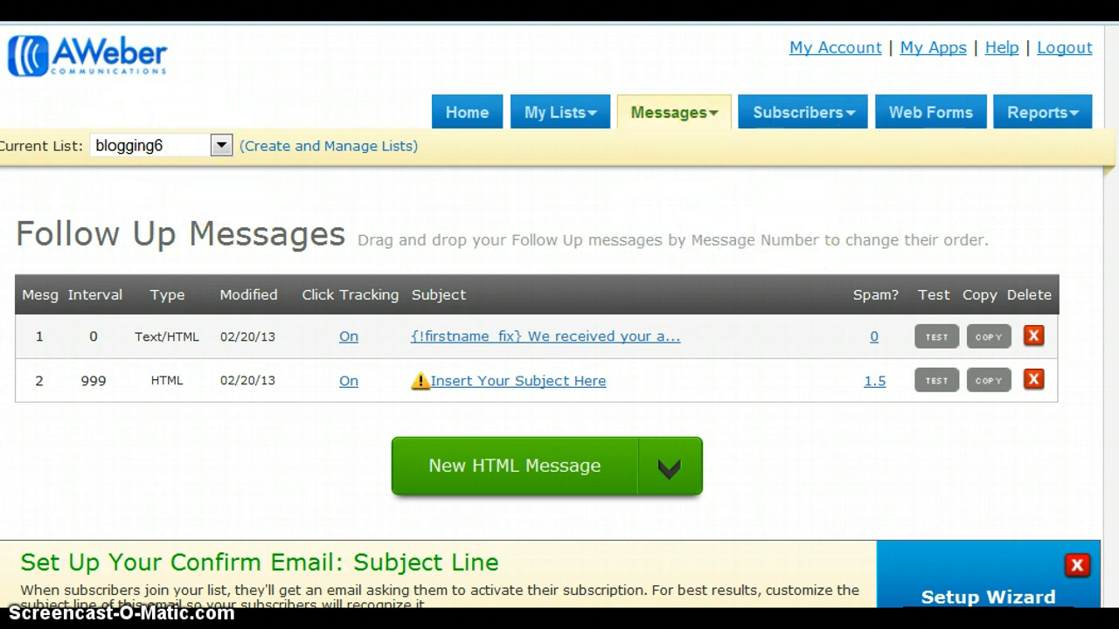
scroll(559, 285, down, 4)
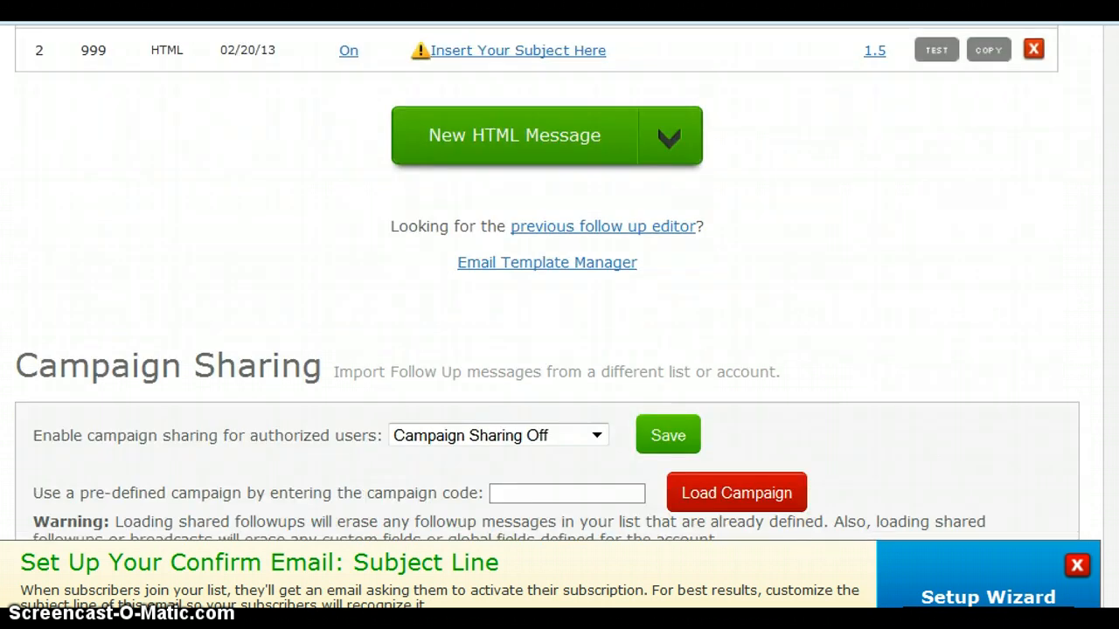
scroll(637, 517, down, 3)
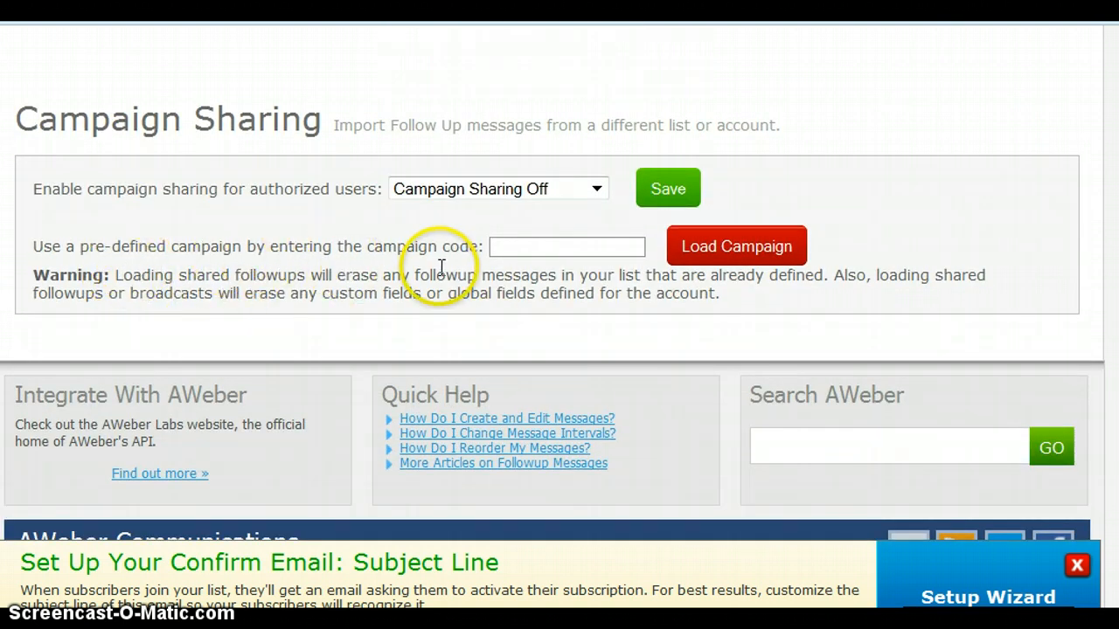
Step: Paste the soloads_one campaign code into blogging6, load the campaign, and review the imported messages
click(523, 244)
right_click(524, 246)
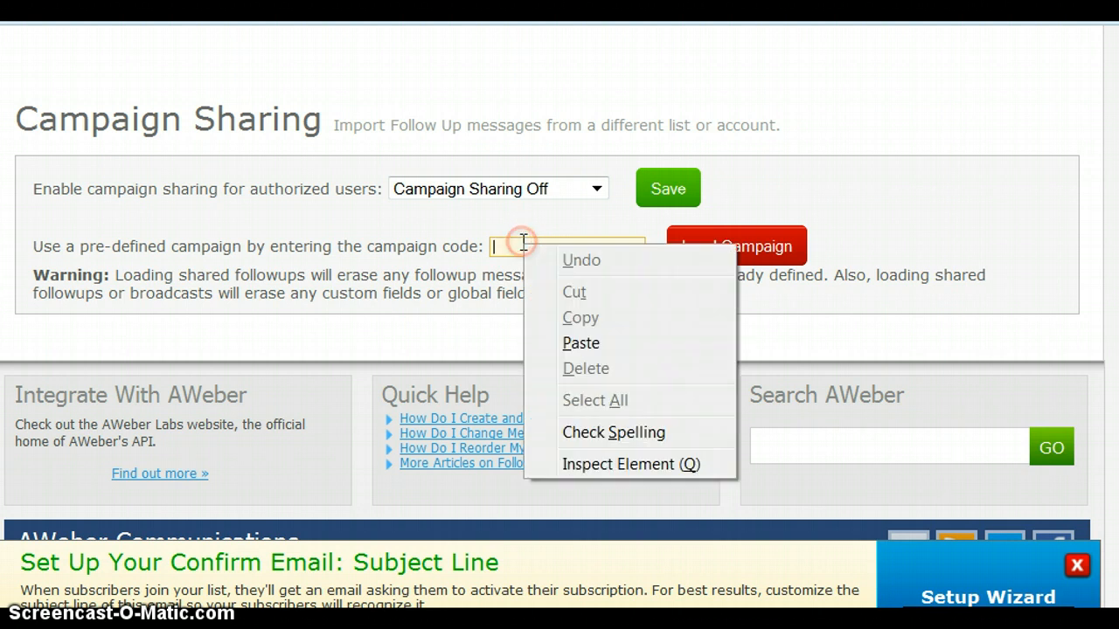
click(579, 344)
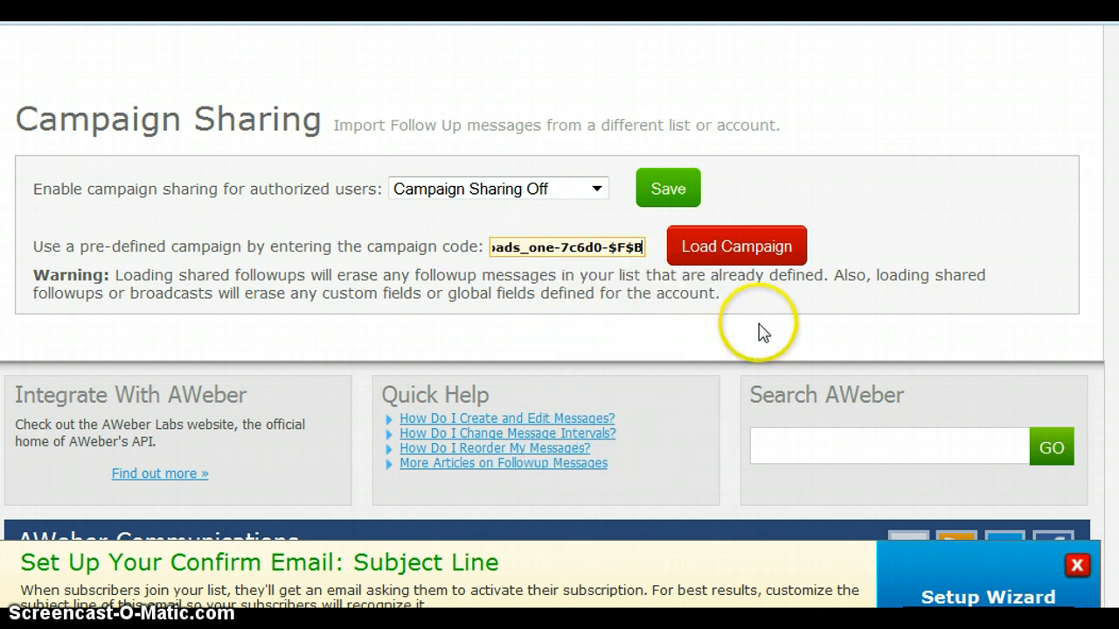
click(737, 262)
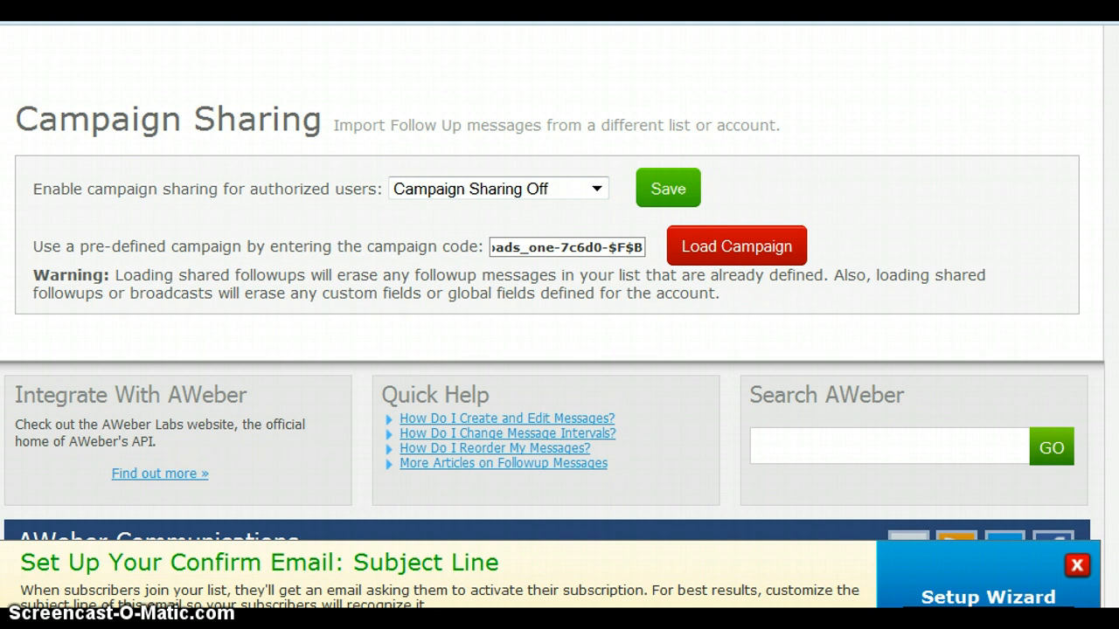
scroll(560, 315, up, 6)
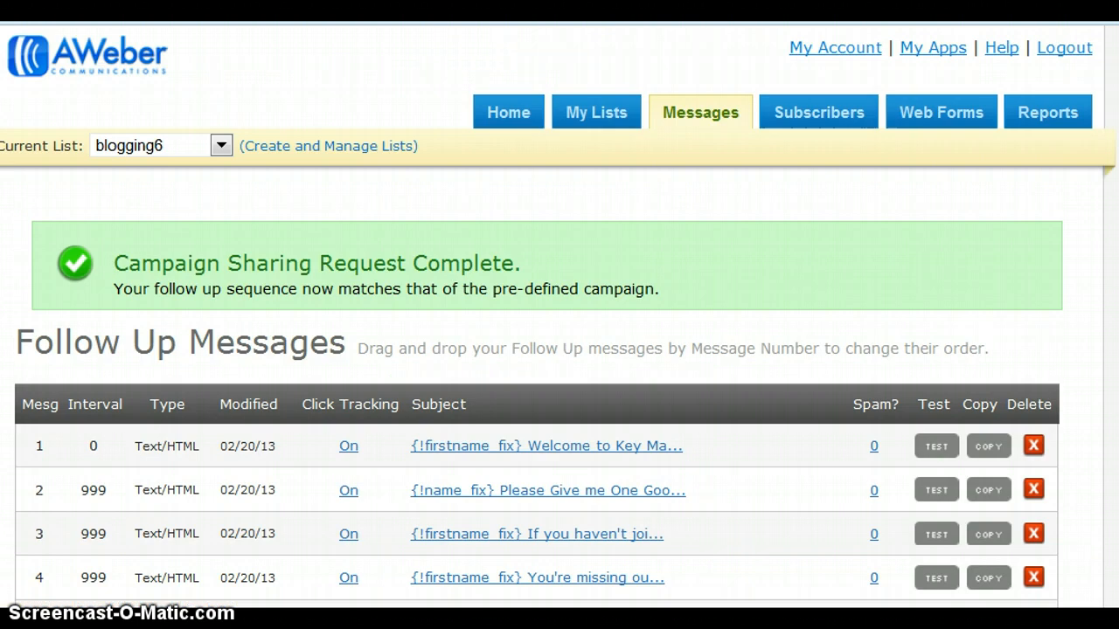
scroll(560, 349, down, 1)
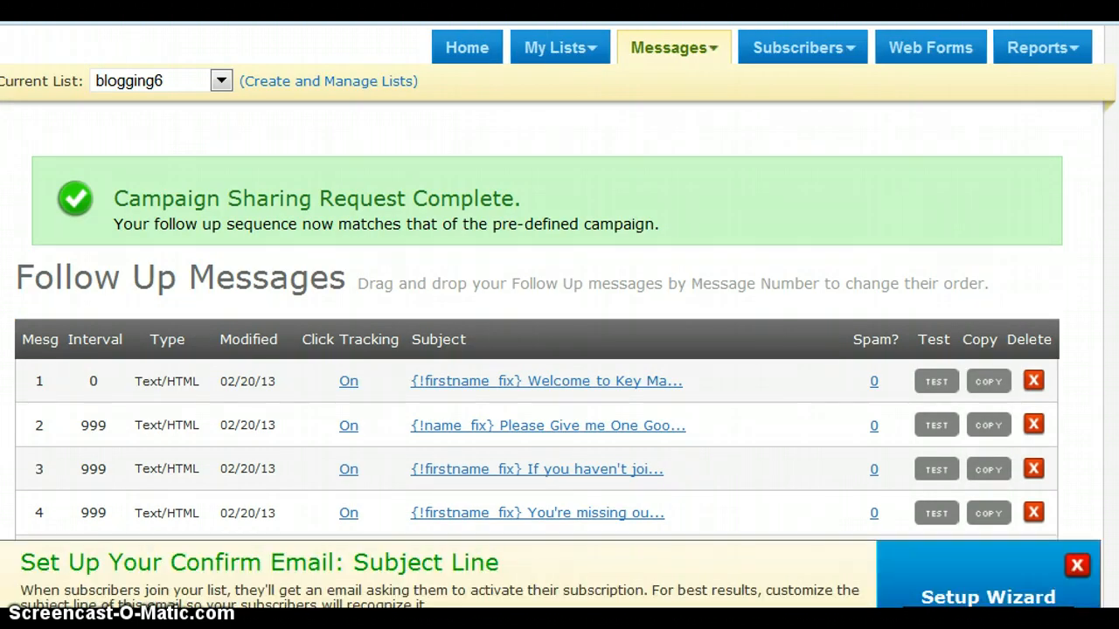
scroll(560, 314, down, 3)
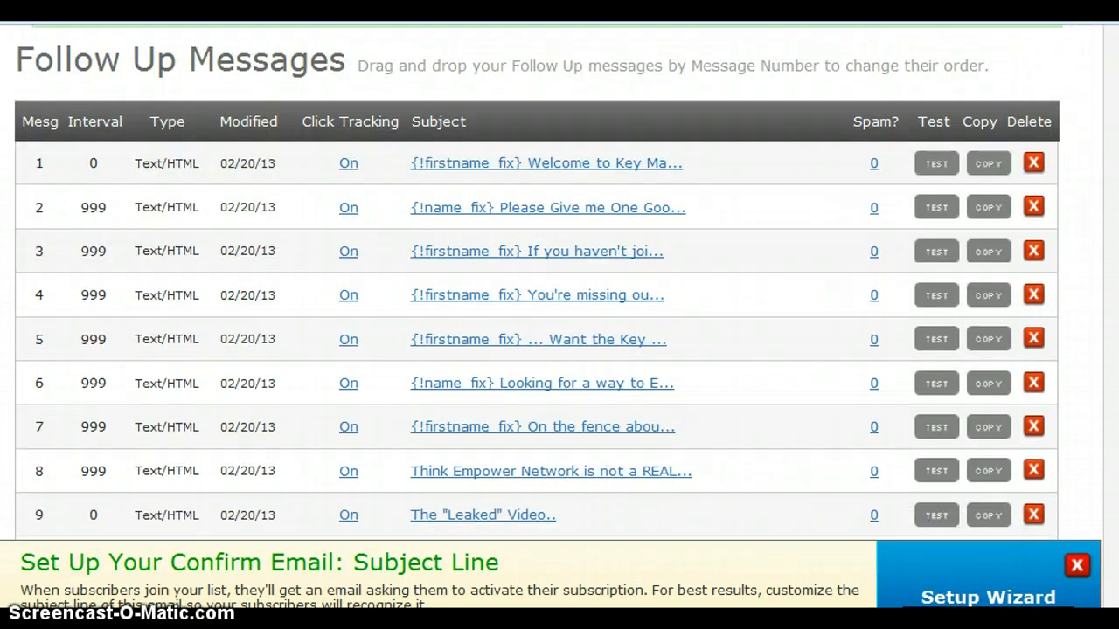
scroll(559, 315, up, 4)
scroll(559, 350, down, 3)
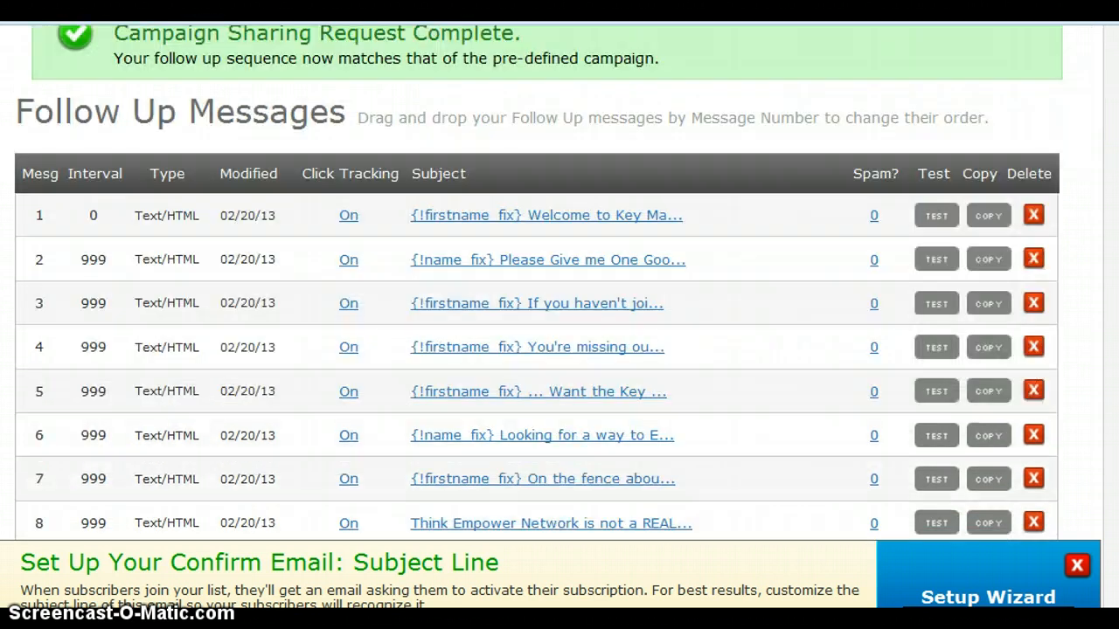
scroll(559, 315, down, 2)
scroll(560, 314, up, 5)
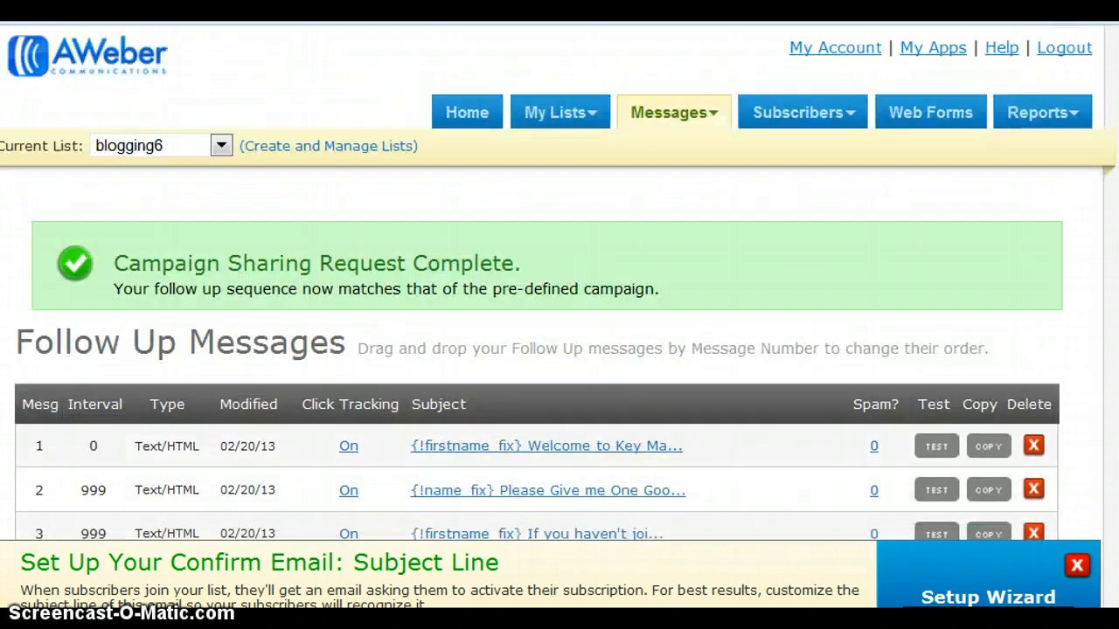
scroll(560, 315, down, 4)
scroll(1081, 95, up, 2)
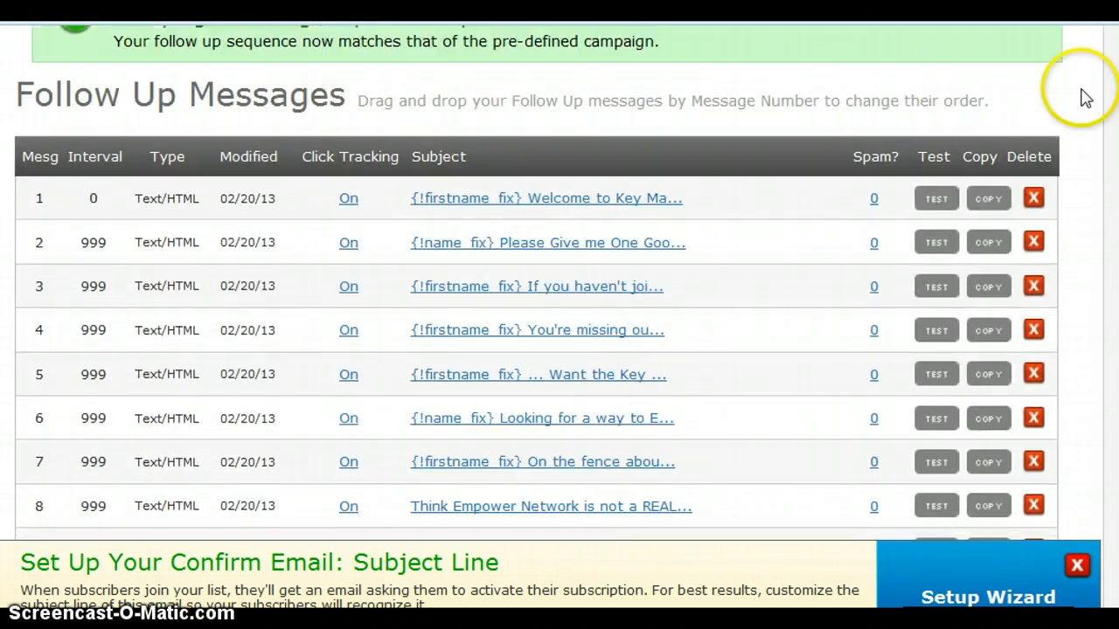
Step: Open the 'Welcome to Key Marketing Network!' message and click into its GET ALL THE DETAILS HERE paragraph
click(726, 188)
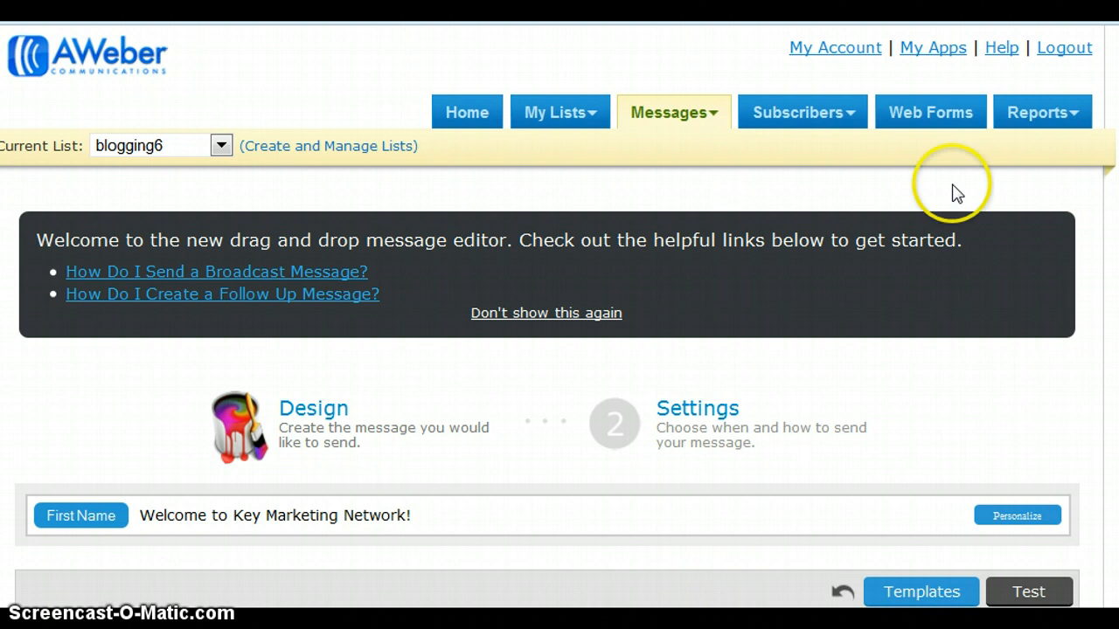
scroll(560, 350, down, 6)
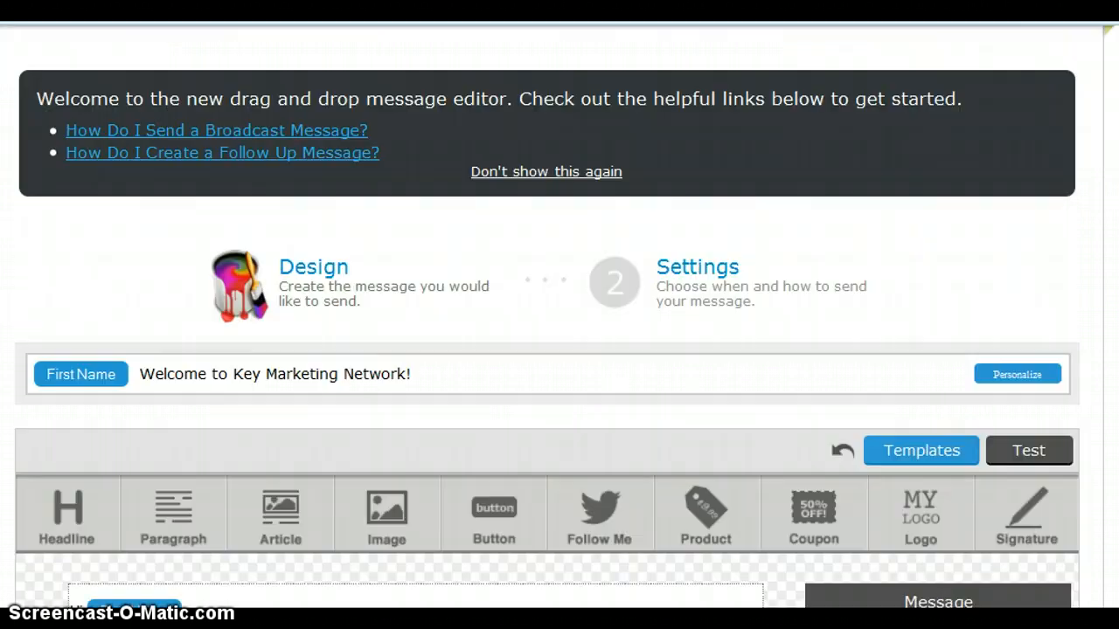
scroll(560, 349, down, 2)
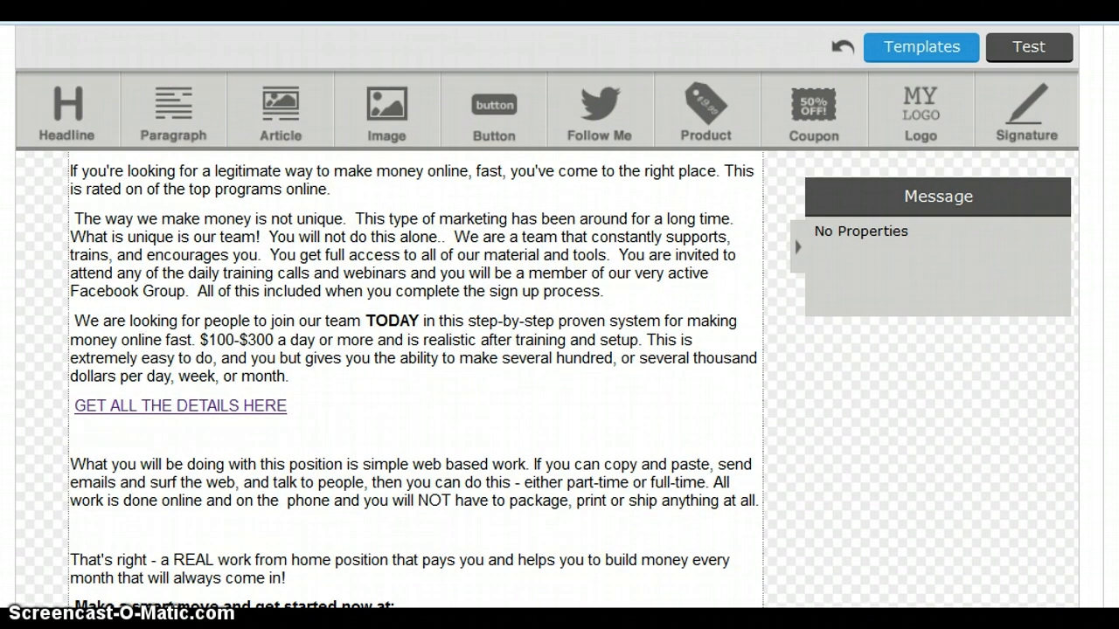
scroll(559, 349, up, 3)
scroll(387, 357, down, 3)
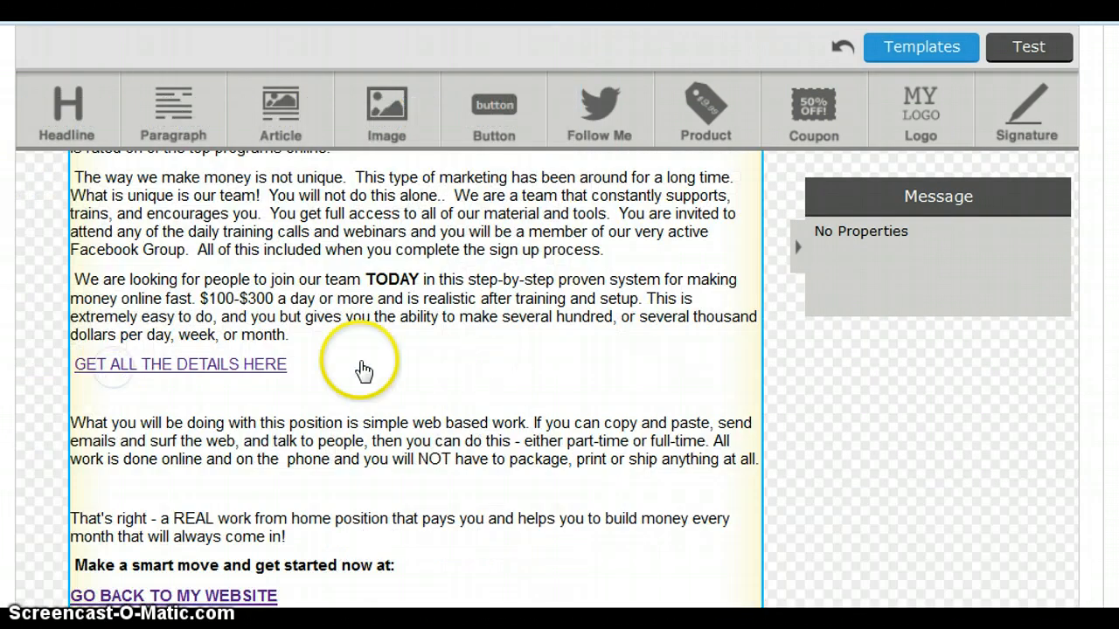
click(341, 367)
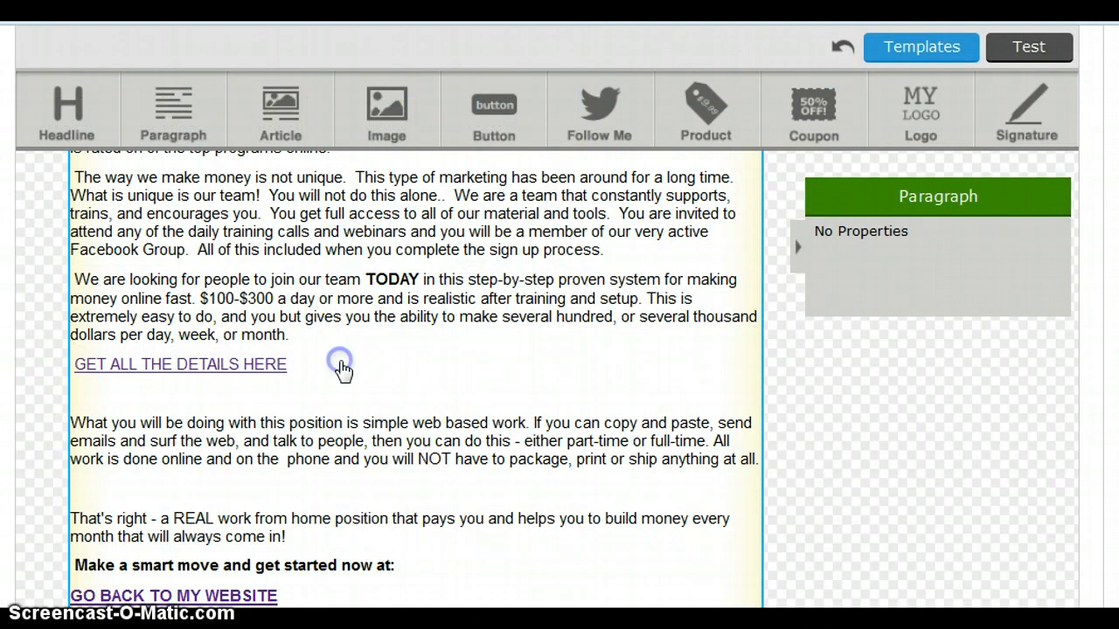
Step: Set the GET ALL THE DETAILS HERE link to ignore validation, keeping its keymarketingnetwork.com address
click(302, 366)
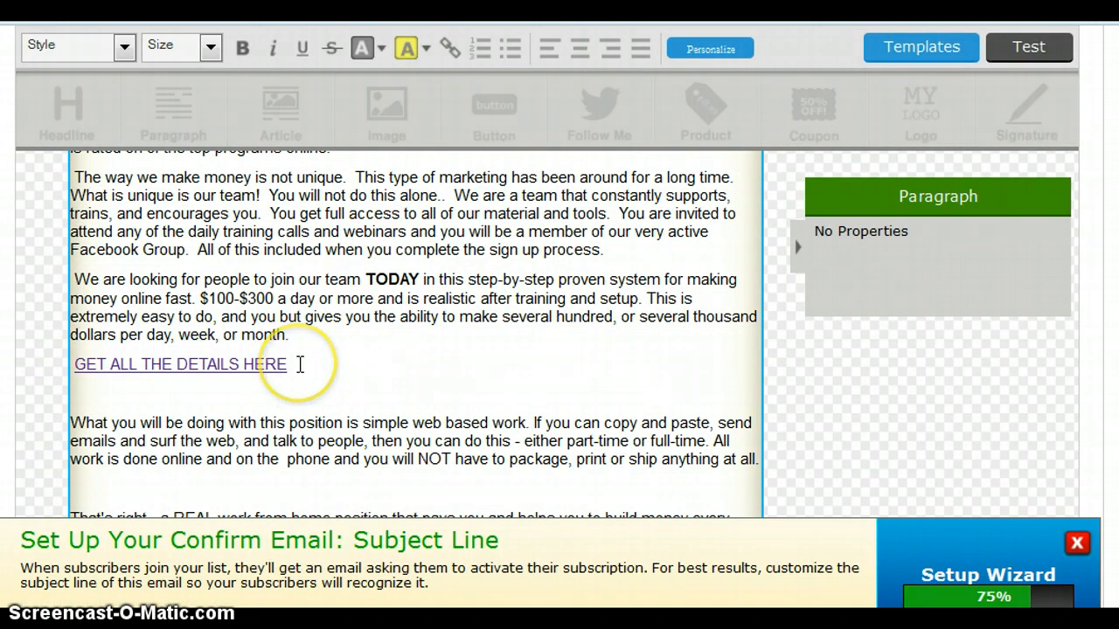
drag(288, 365, 43, 364)
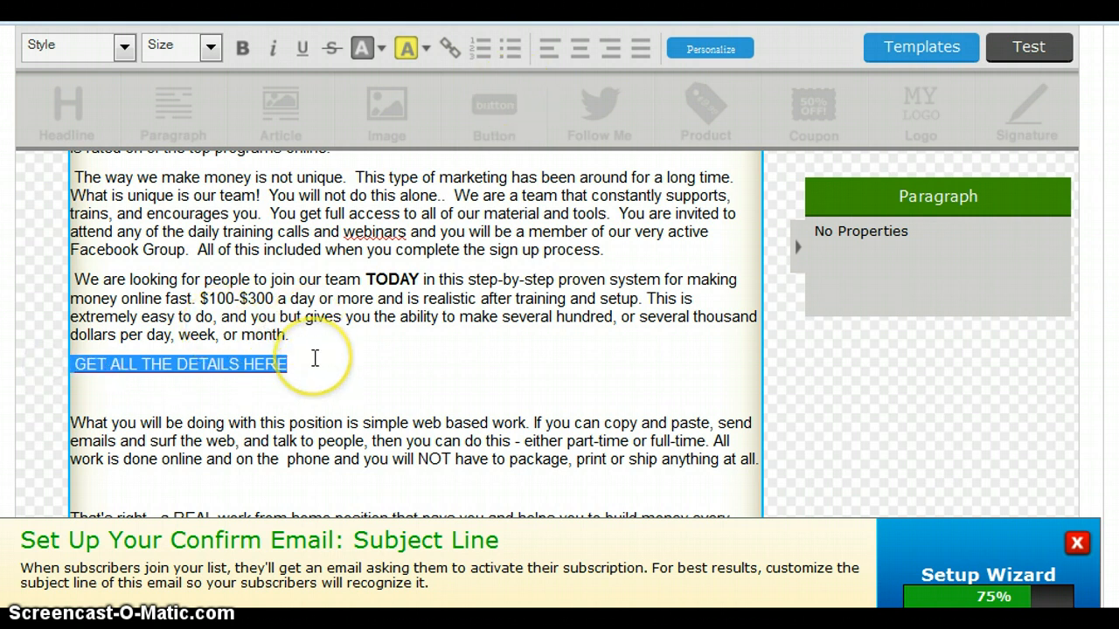
click(447, 48)
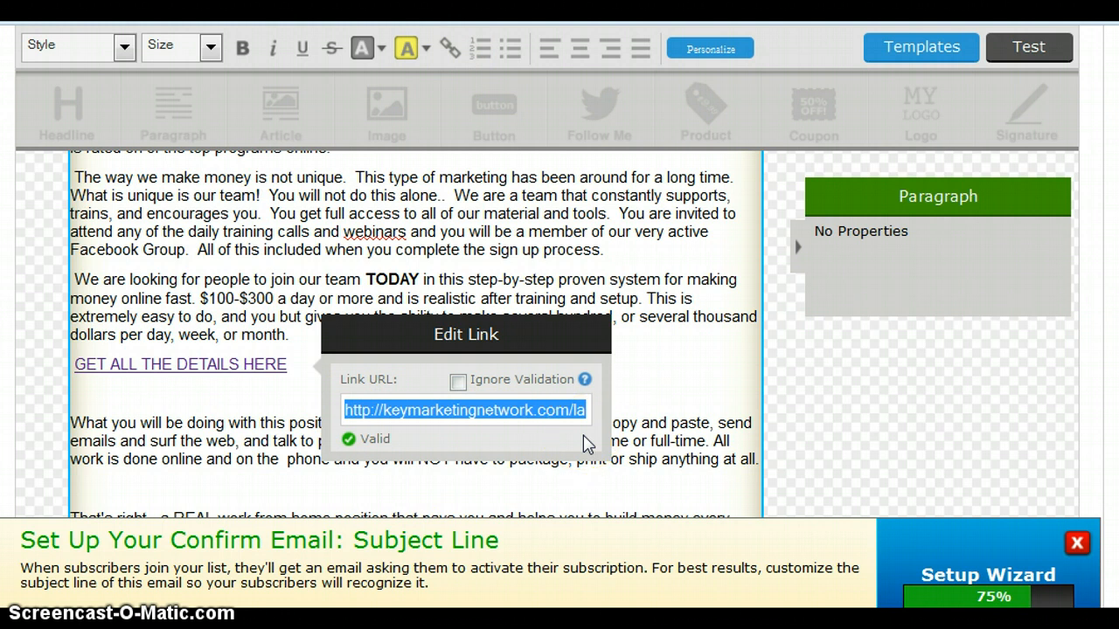
click(496, 397)
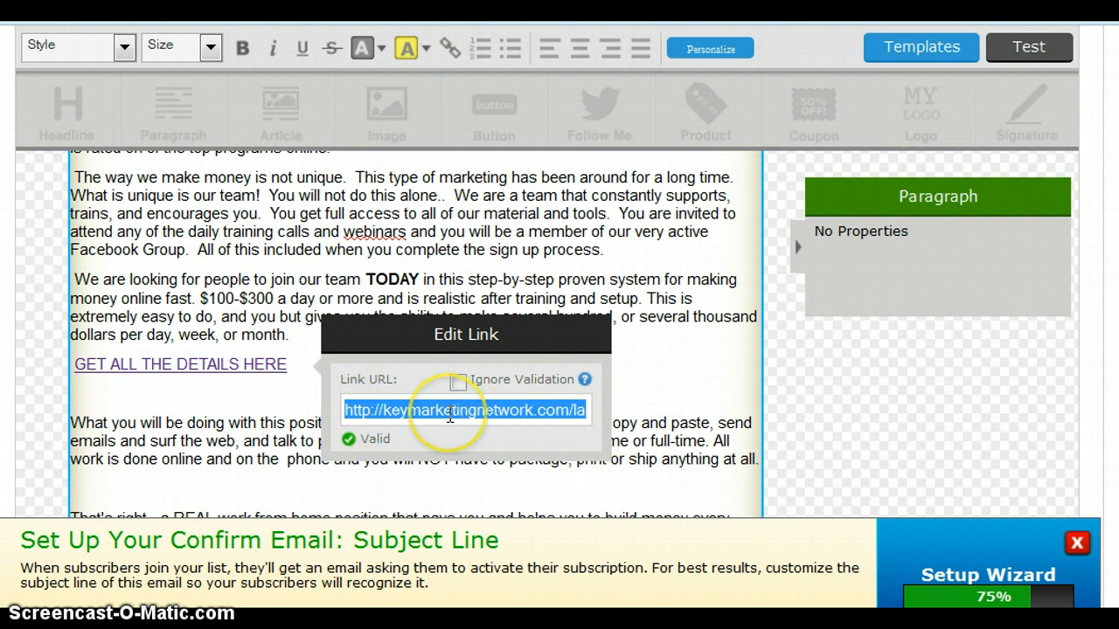
click(458, 382)
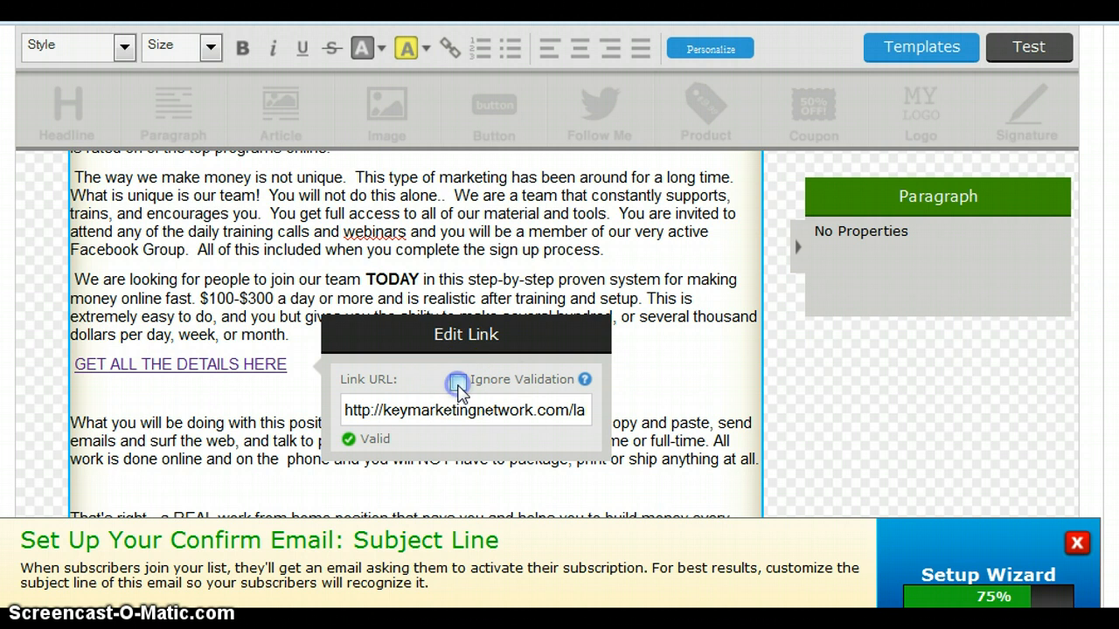
click(712, 347)
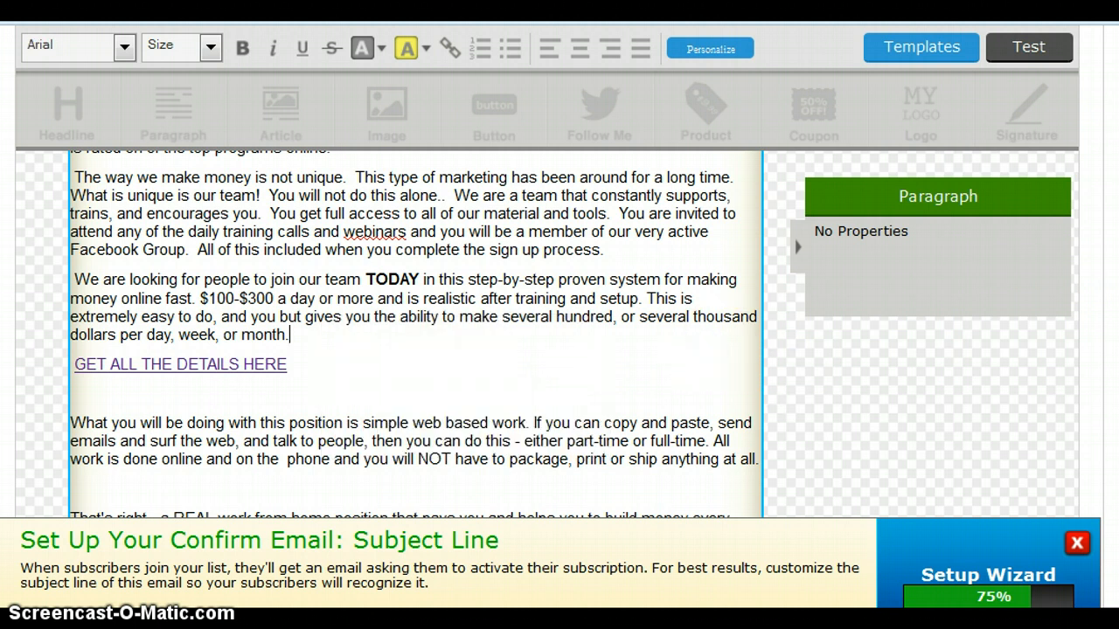
click(743, 243)
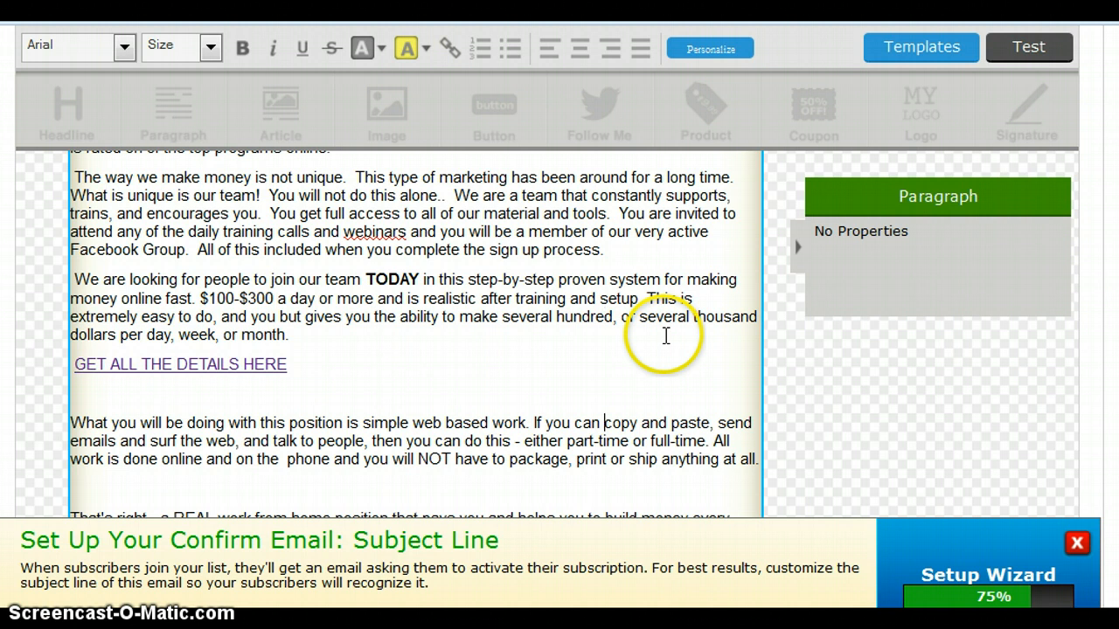
scroll(666, 336, down, 5)
click(666, 336)
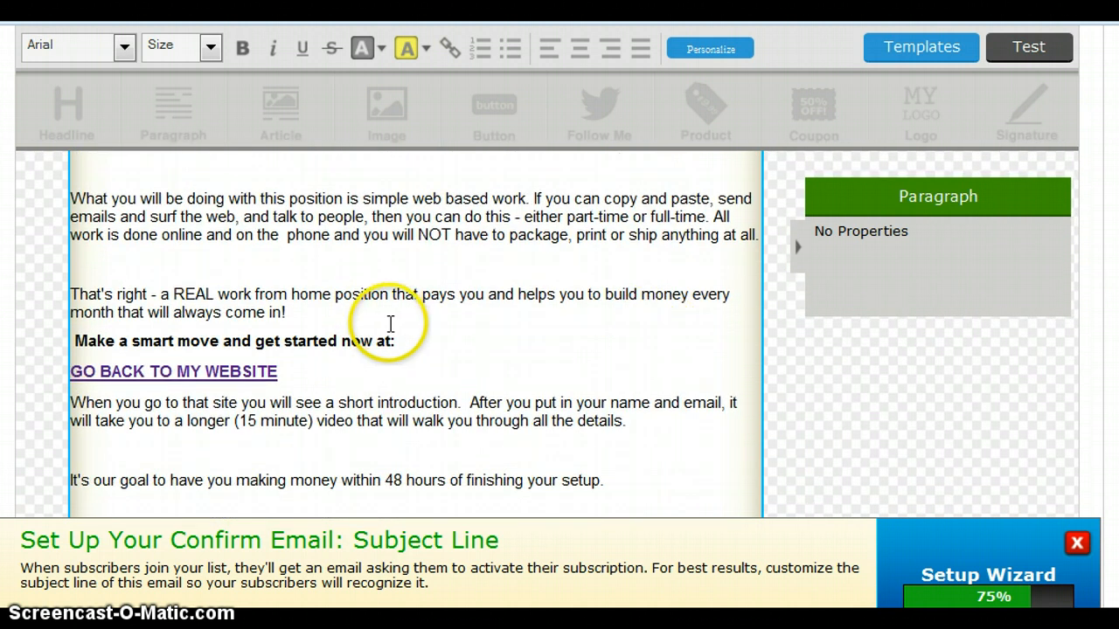
Step: Check the URL of the GO BACK TO MY WEBSITE link
drag(280, 372, 63, 367)
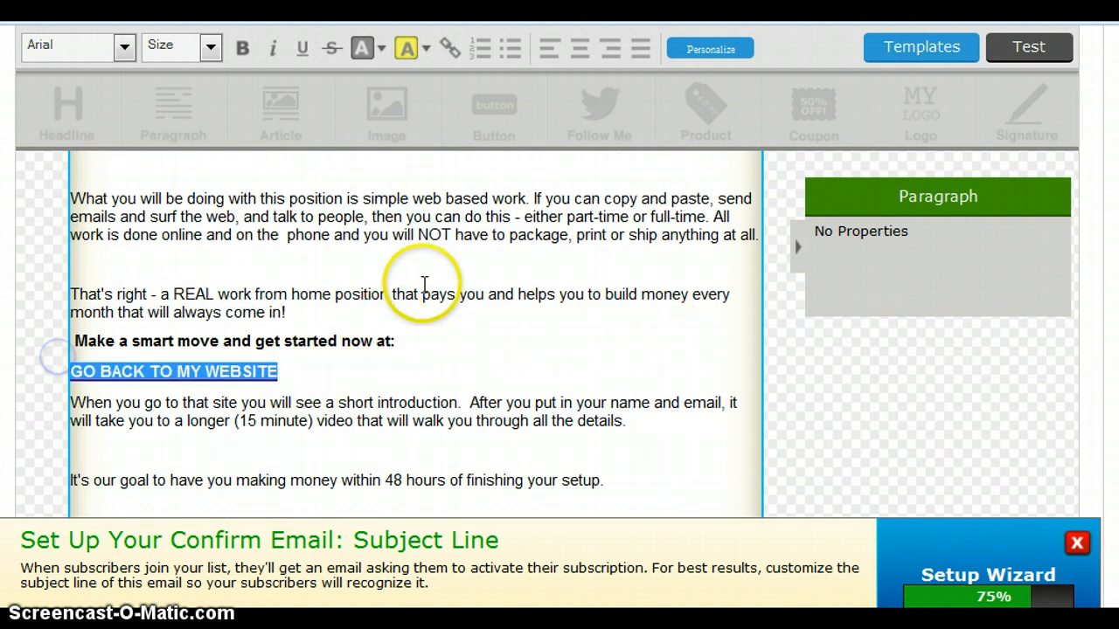
click(449, 54)
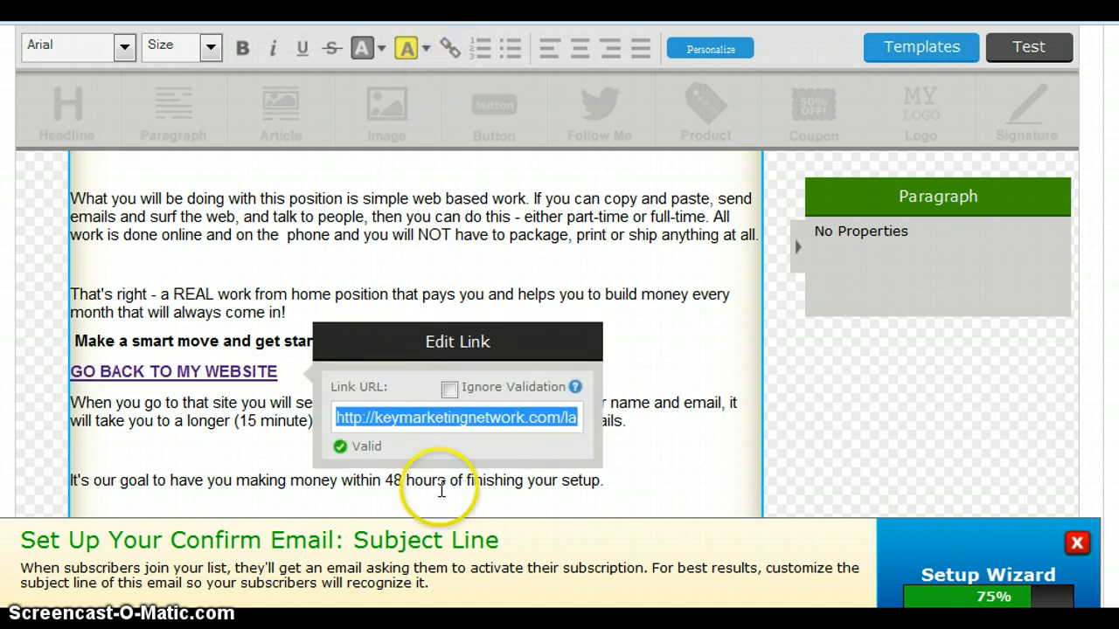
click(554, 408)
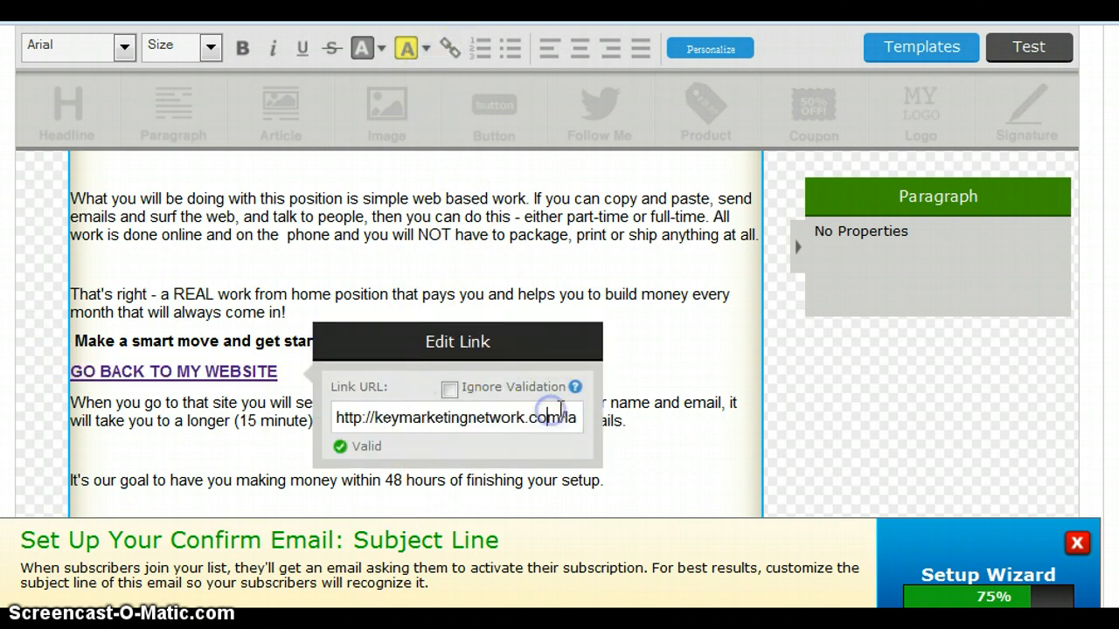
key(Right)
key(Right)
key(Right)
key(Right)
key(Right)
key(Right)
key(Right)
key(Right)
key(Right)
key(Right)
key(Right)
key(Right)
key(Right)
key(Right)
key(Right)
key(Right)
key(Right)
key(Right)
key(Right)
key(Right)
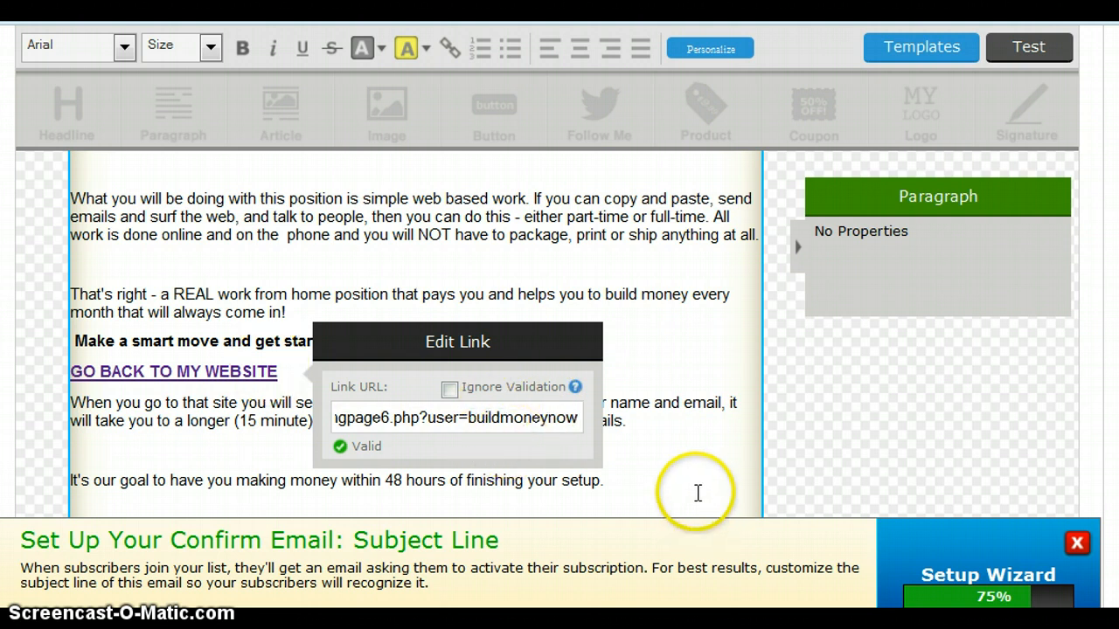
click(696, 492)
Step: Inspect the MY WEBSITE link, then return to the top of the editor
scroll(547, 332, down, 4)
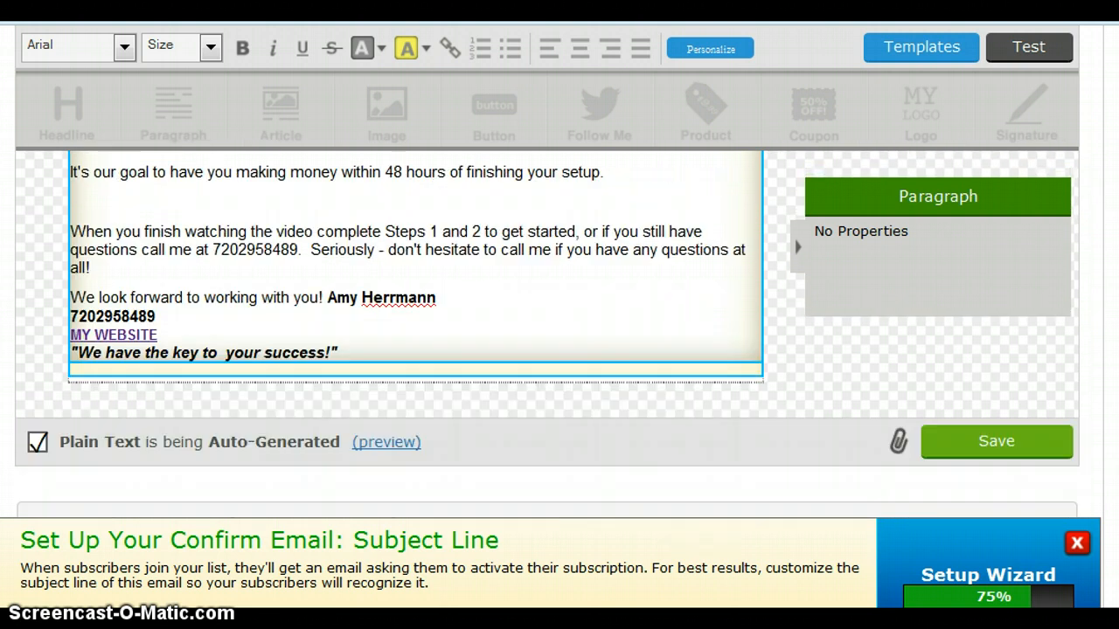
scroll(548, 332, up, 2)
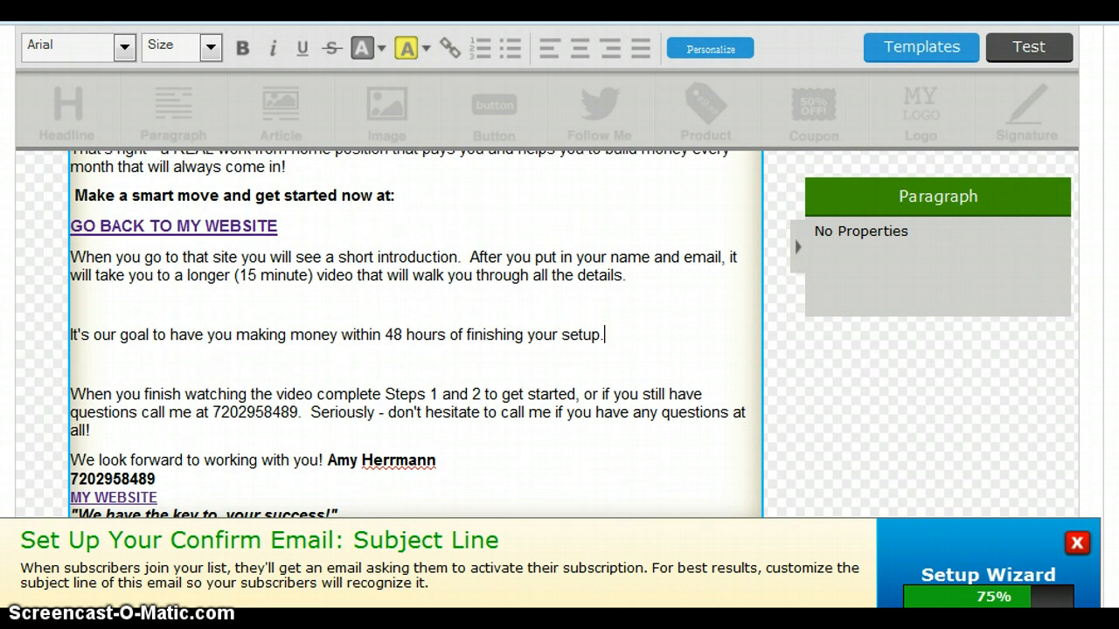
scroll(686, 349, down, 1)
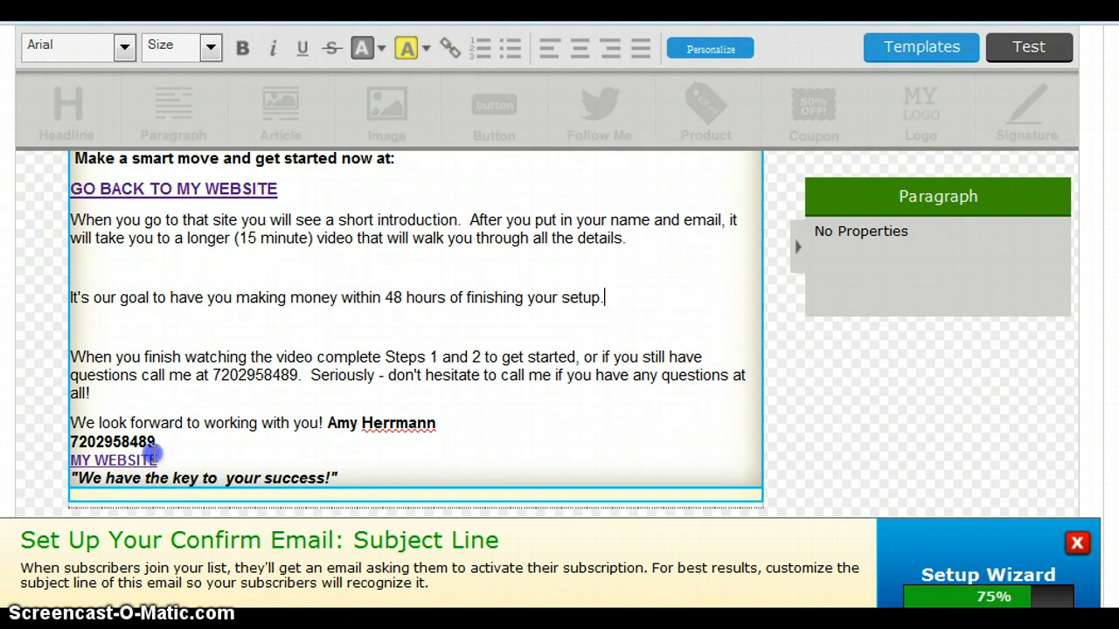
drag(153, 454, 35, 457)
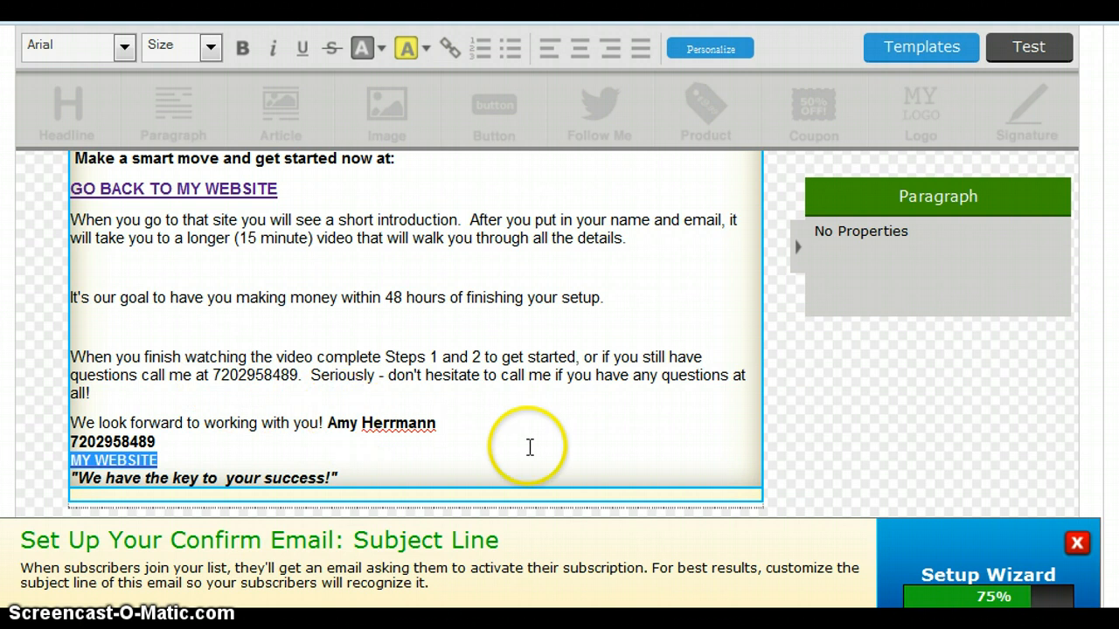
click(529, 447)
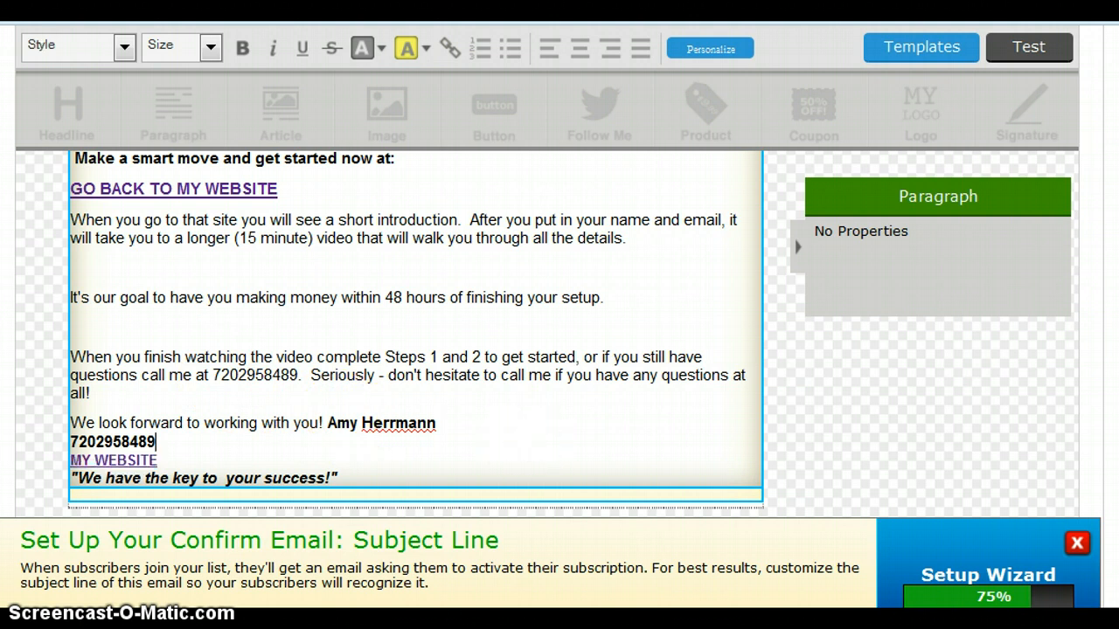
scroll(559, 332, up, 10)
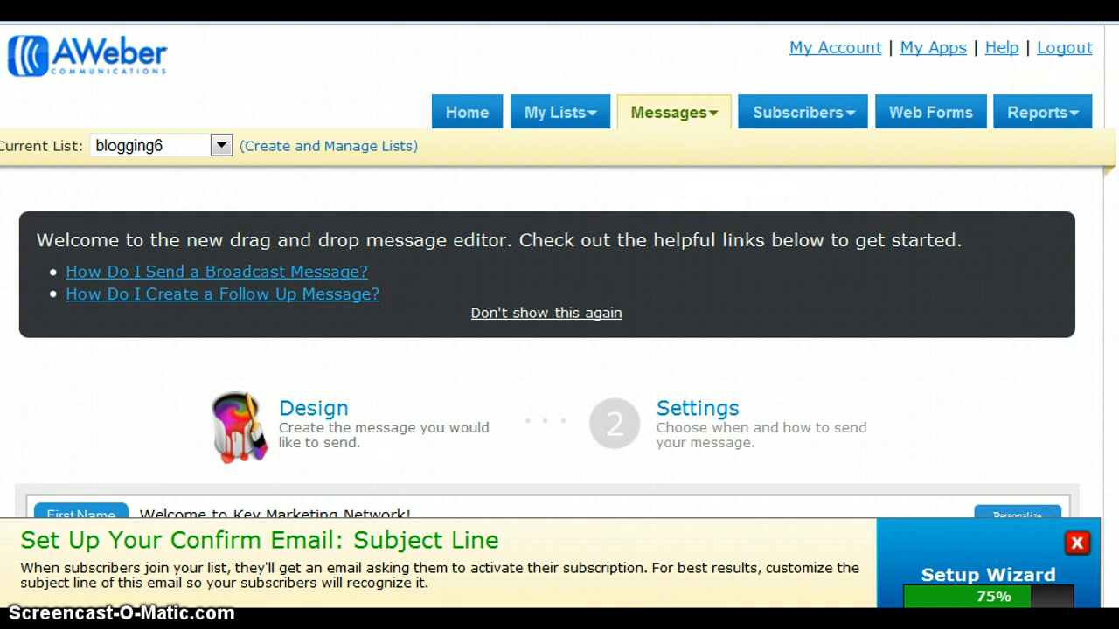
Step: Save the edited welcome email, continue to its Settings, and finish with Save & Exit
scroll(774, 236, down, 15)
scroll(979, 376, down, 5)
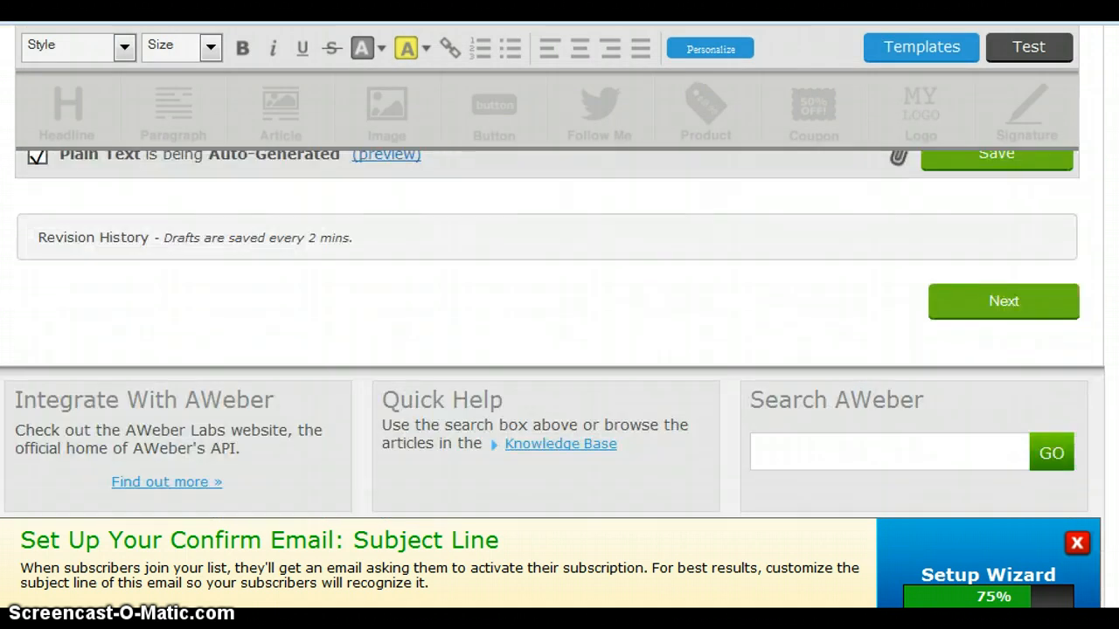
scroll(979, 376, up, 4)
click(995, 313)
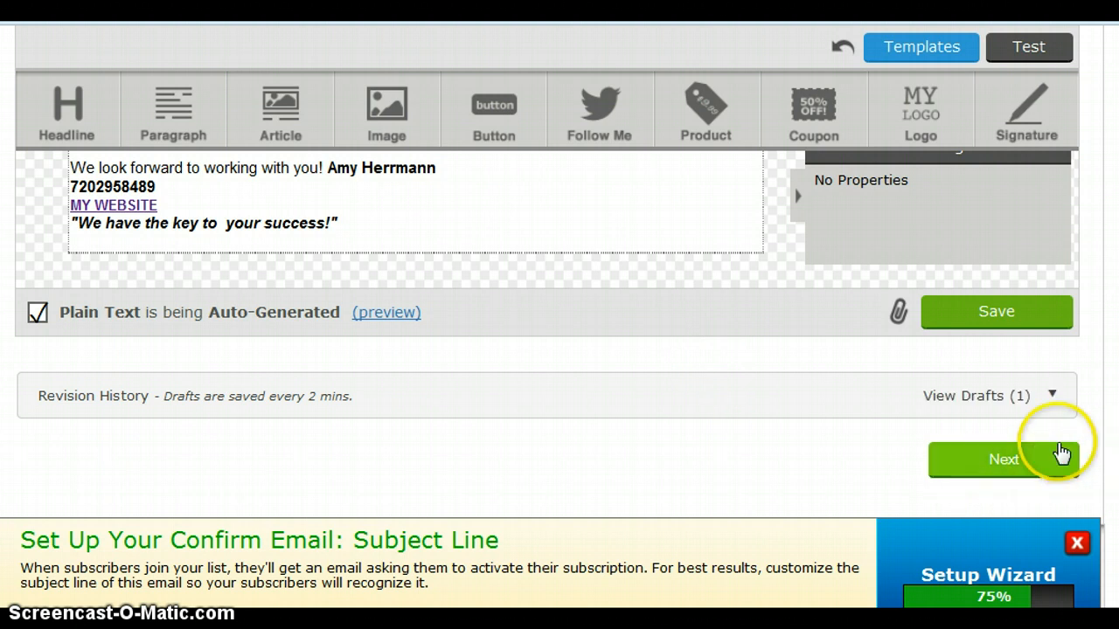
click(994, 313)
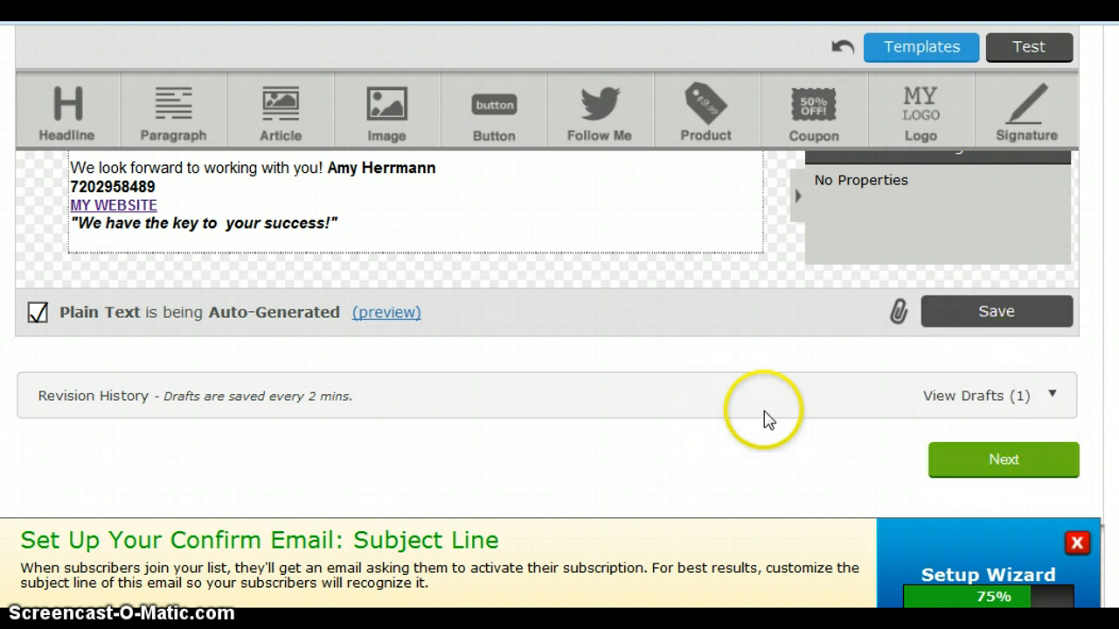
click(960, 470)
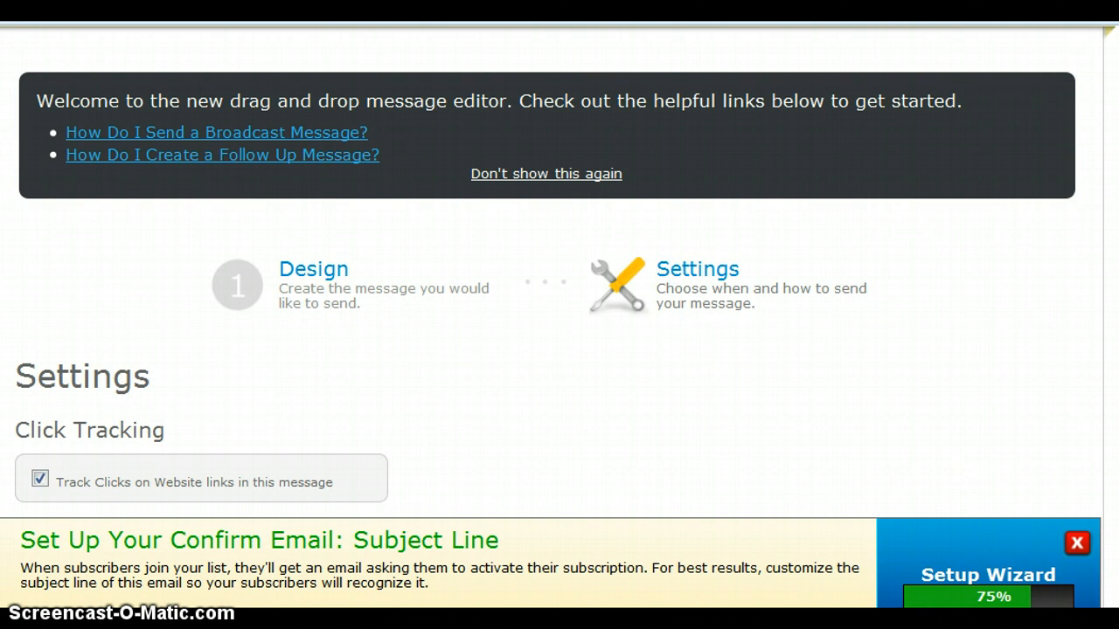
scroll(560, 315, down, 4)
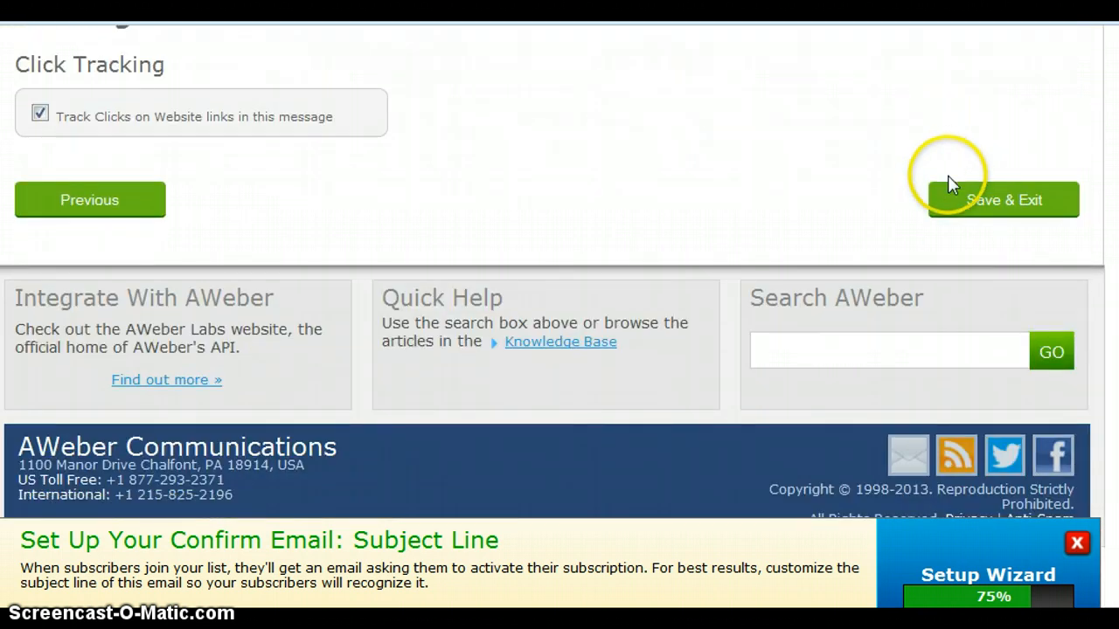
click(956, 201)
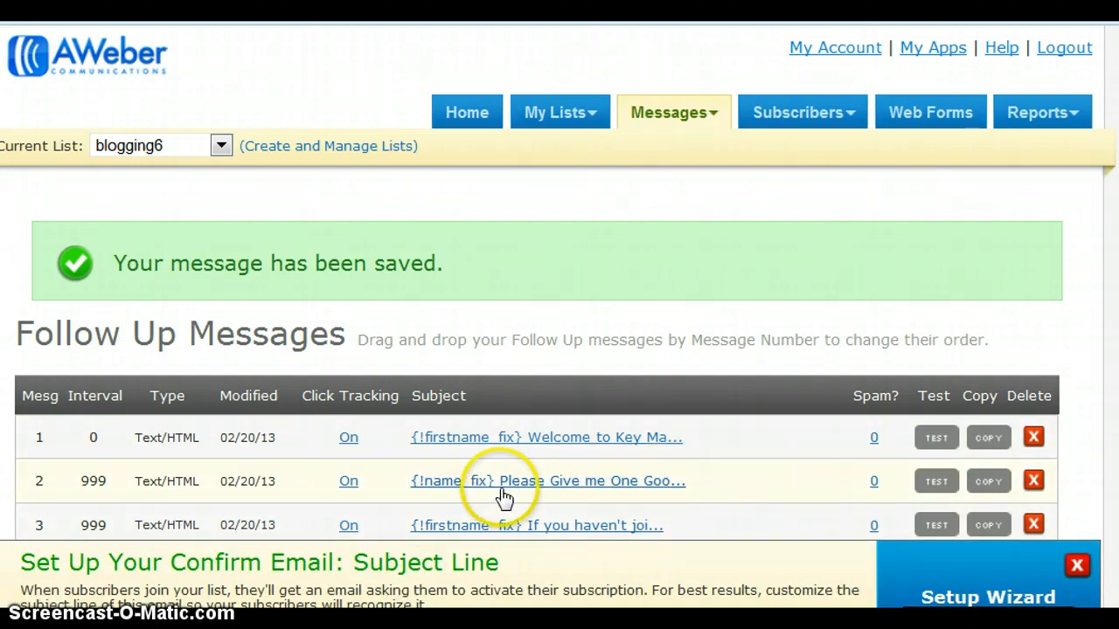
Step: Reorder follow-ups: 'Please Give me One Goo…' first, 'You're missing out!' second, welcome email third
drag(488, 487, 485, 435)
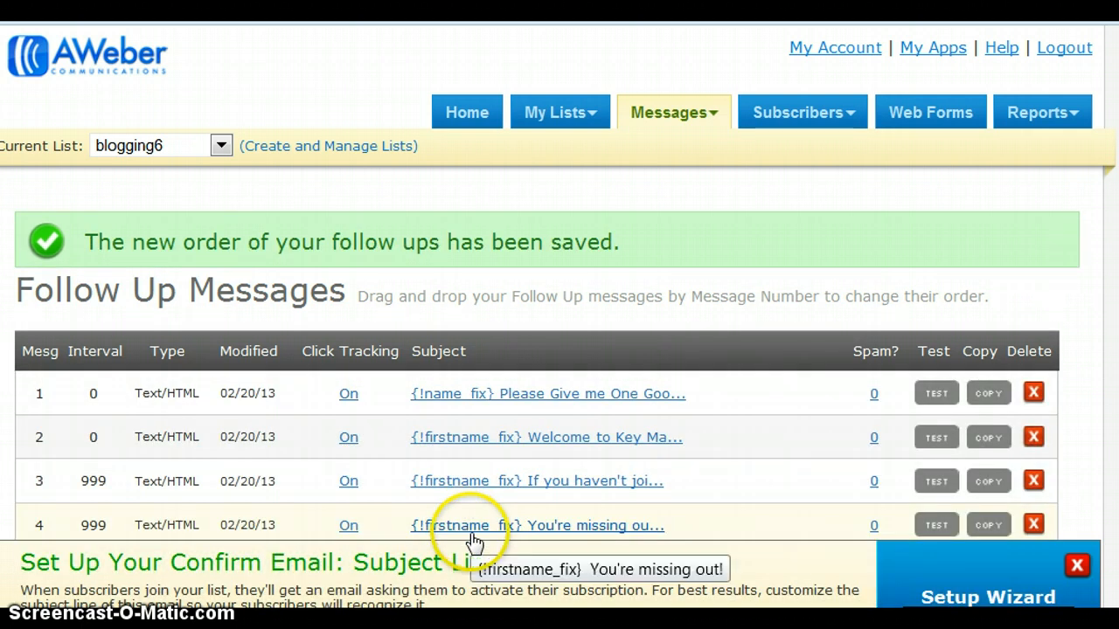
drag(470, 541, 475, 440)
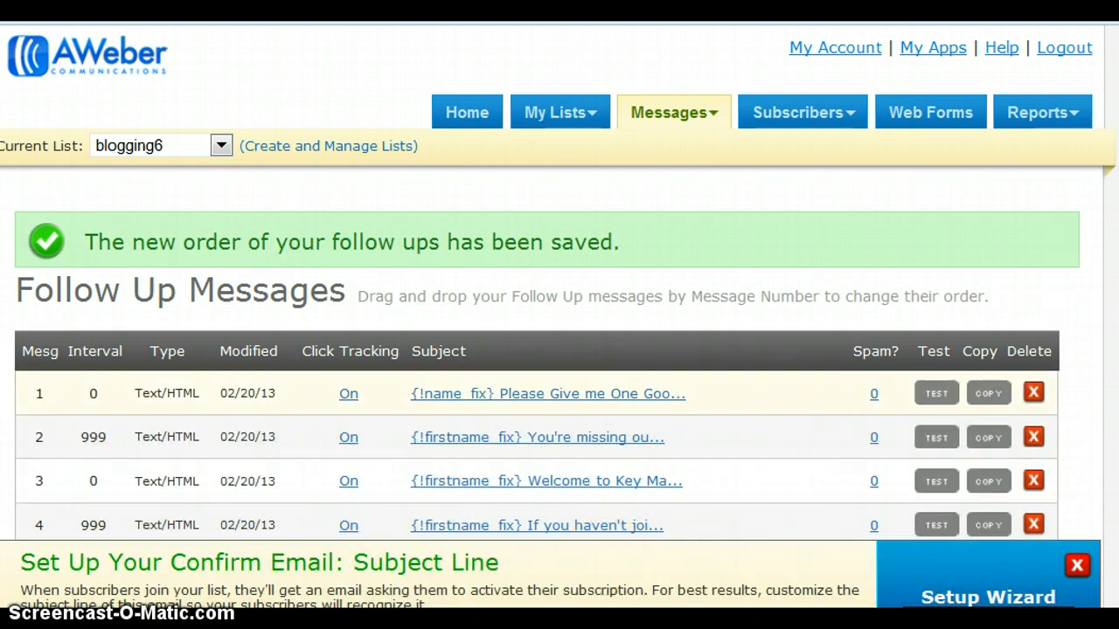
scroll(537, 288, down, 17)
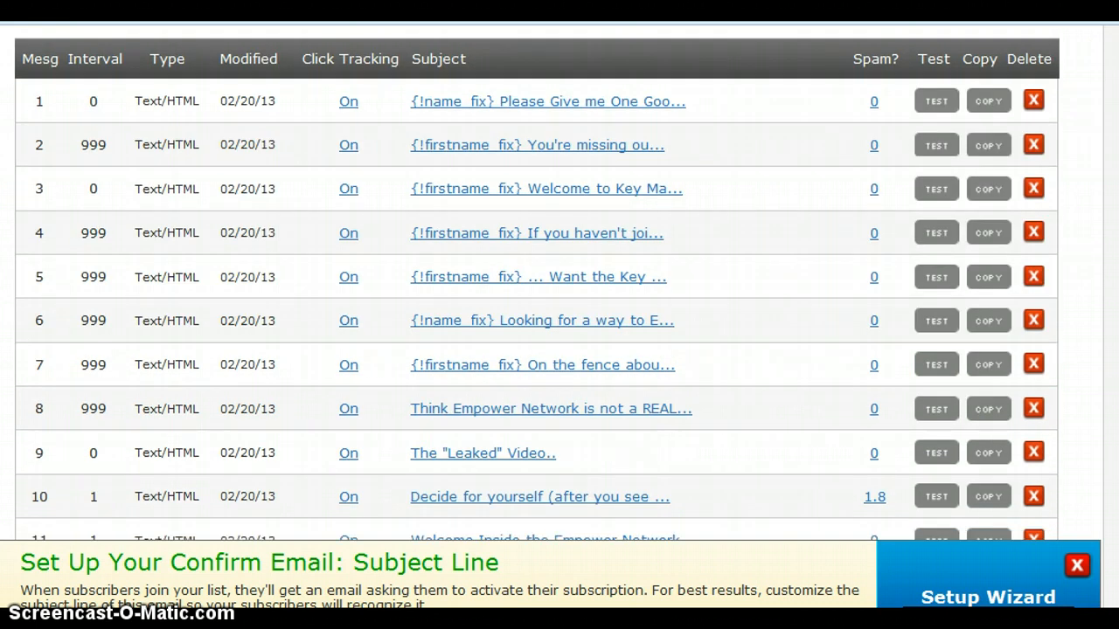
scroll(536, 286, down, 20)
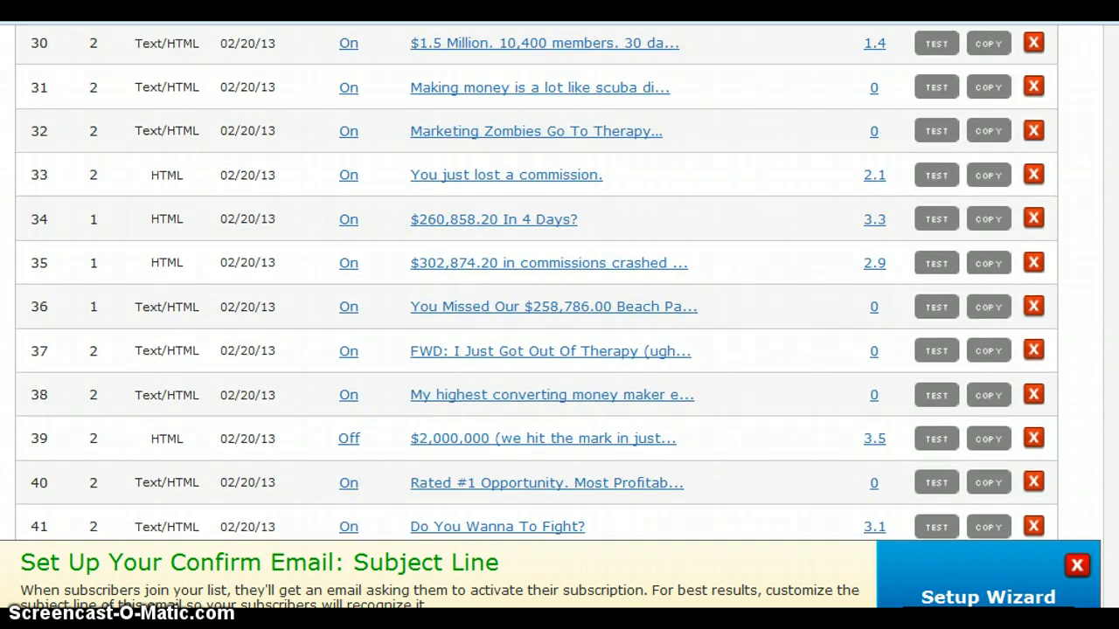
scroll(537, 285, down, 8)
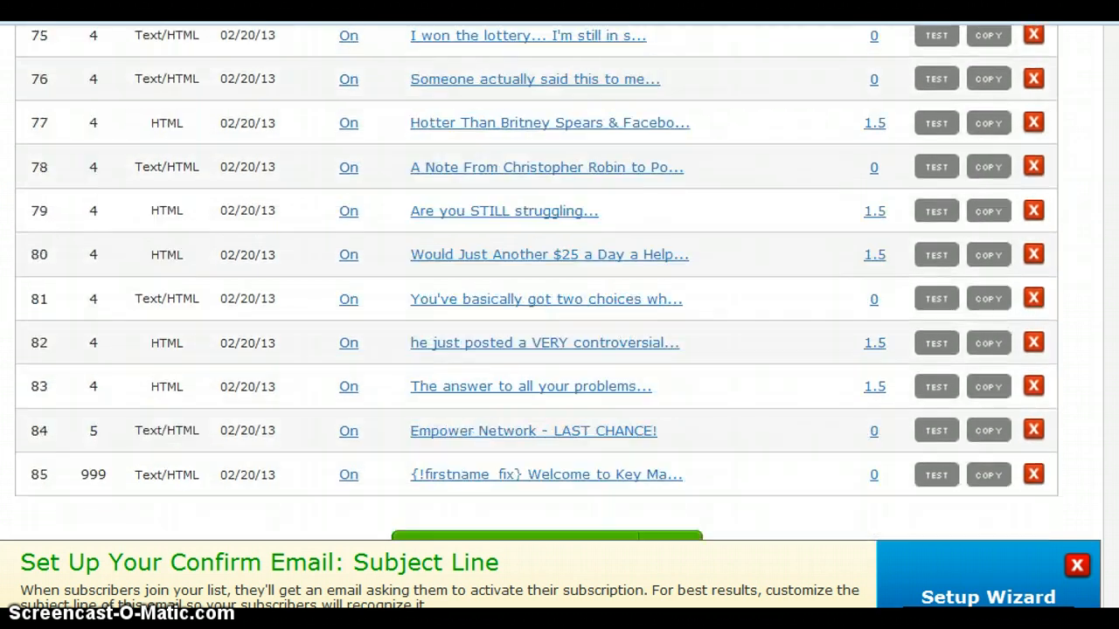
scroll(536, 286, up, 6)
scroll(537, 286, up, 15)
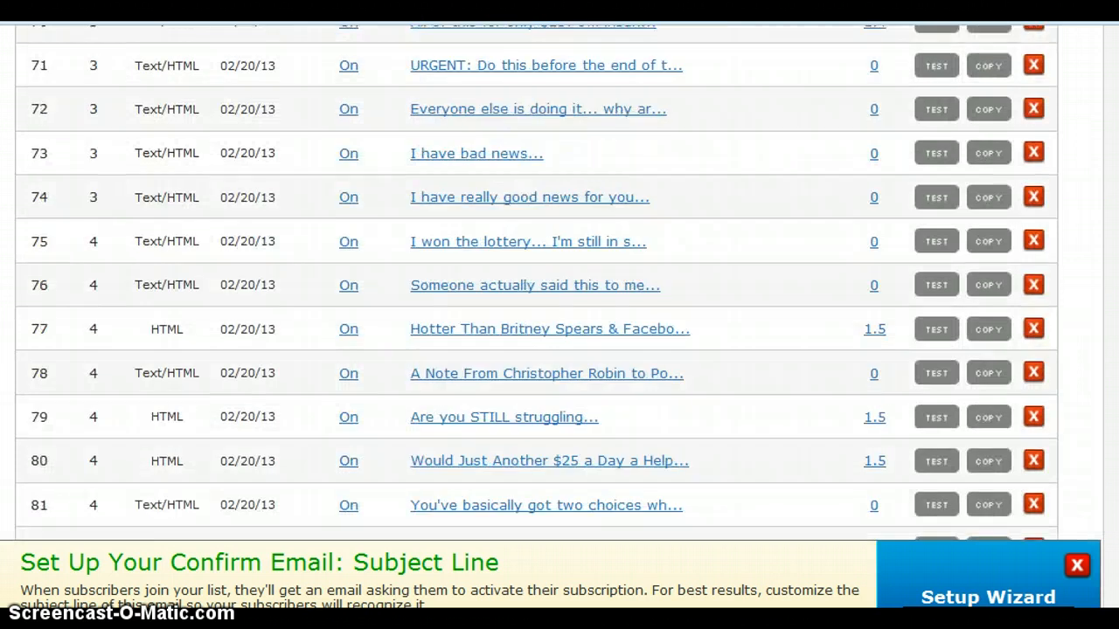
scroll(536, 286, up, 16)
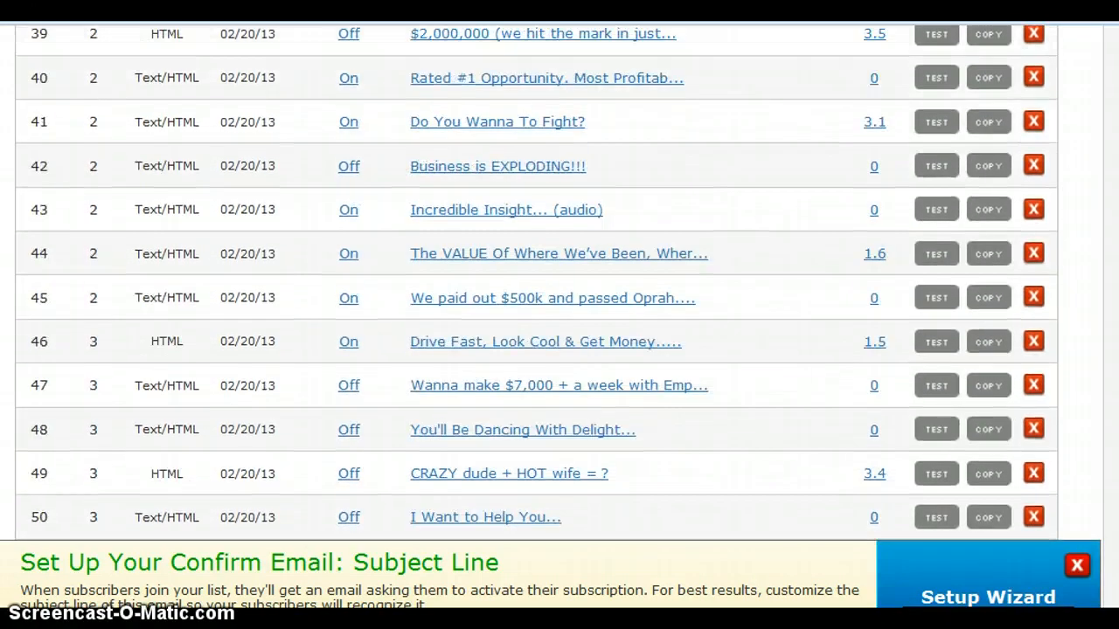
scroll(537, 286, up, 12)
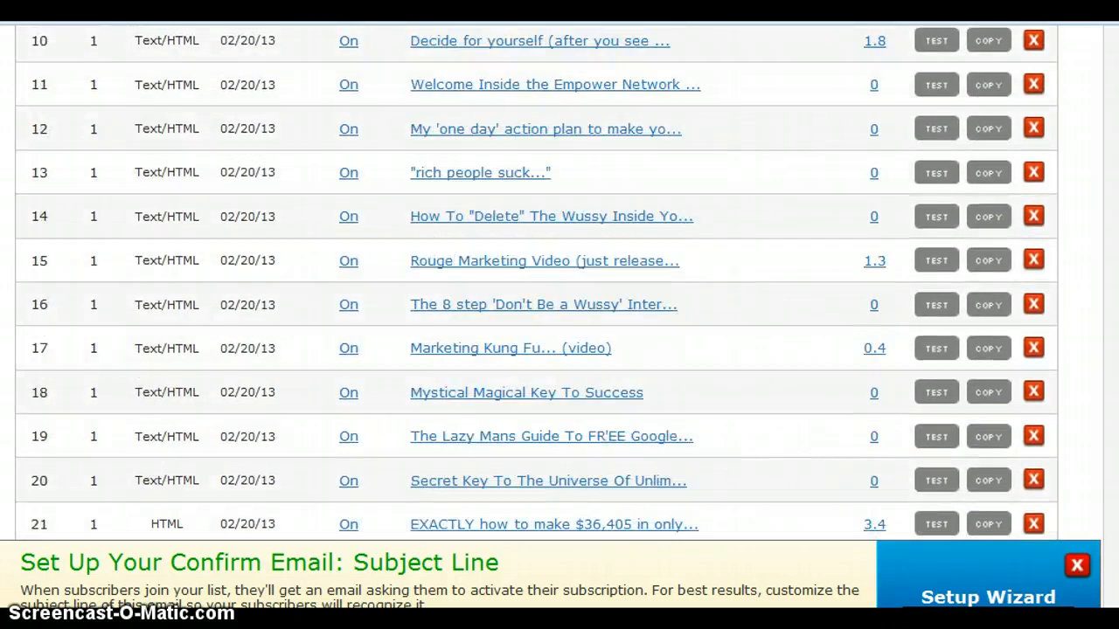